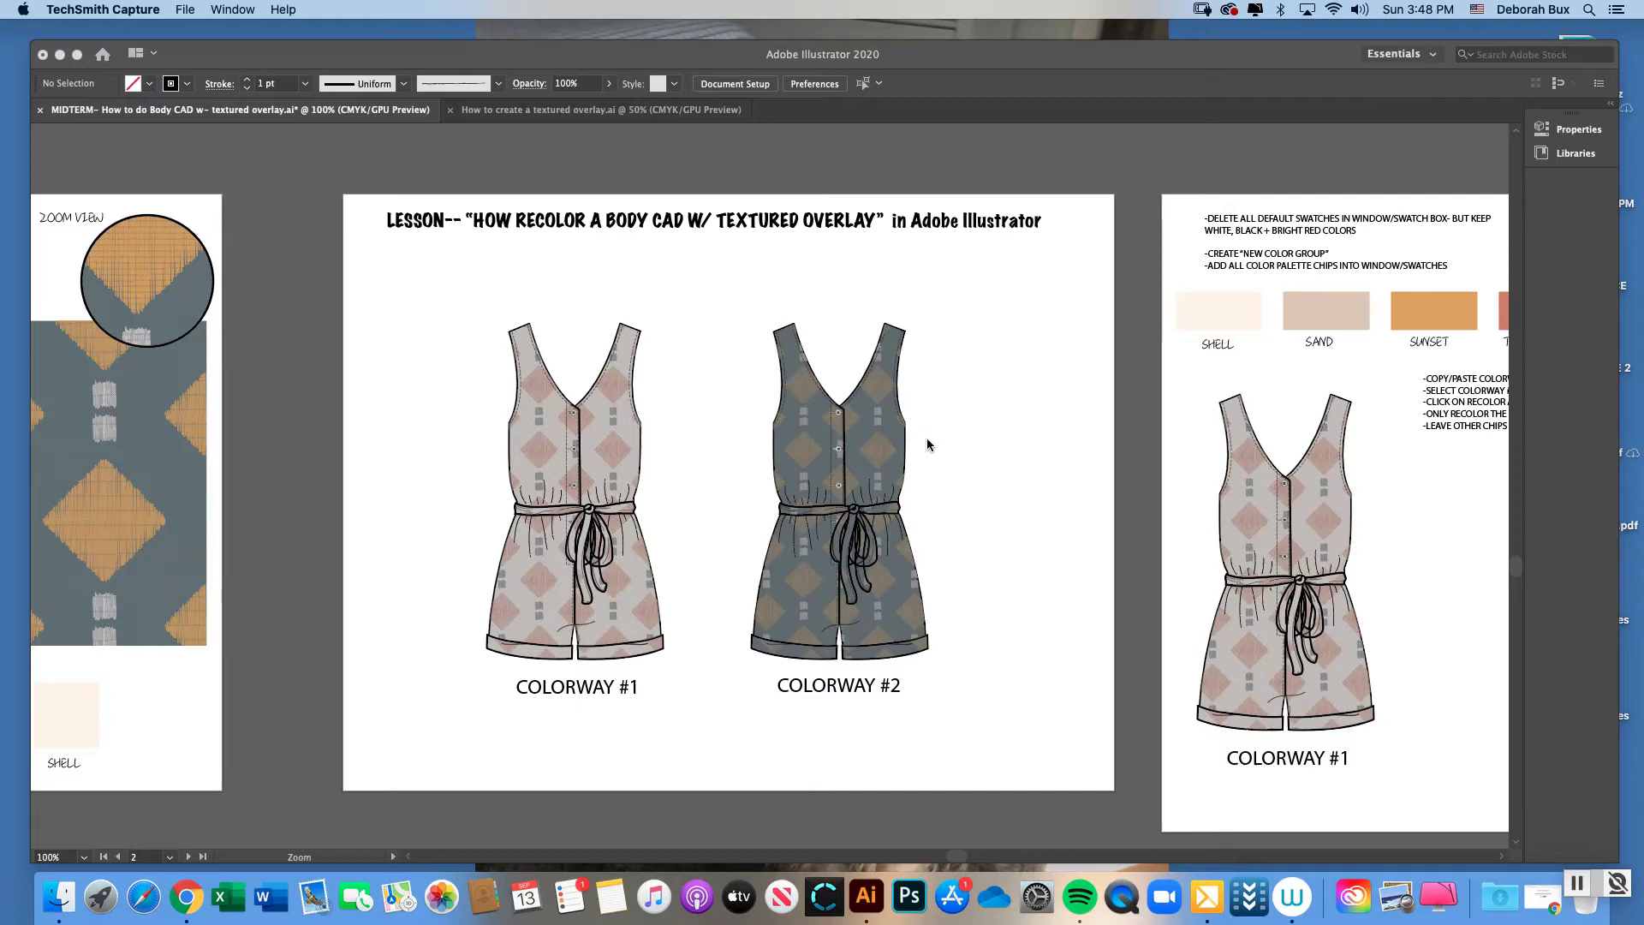
- Examine the two romper colorways, then the Island Ikat pattern swatches and their color chips on the neighbouring artboard
click(929, 376)
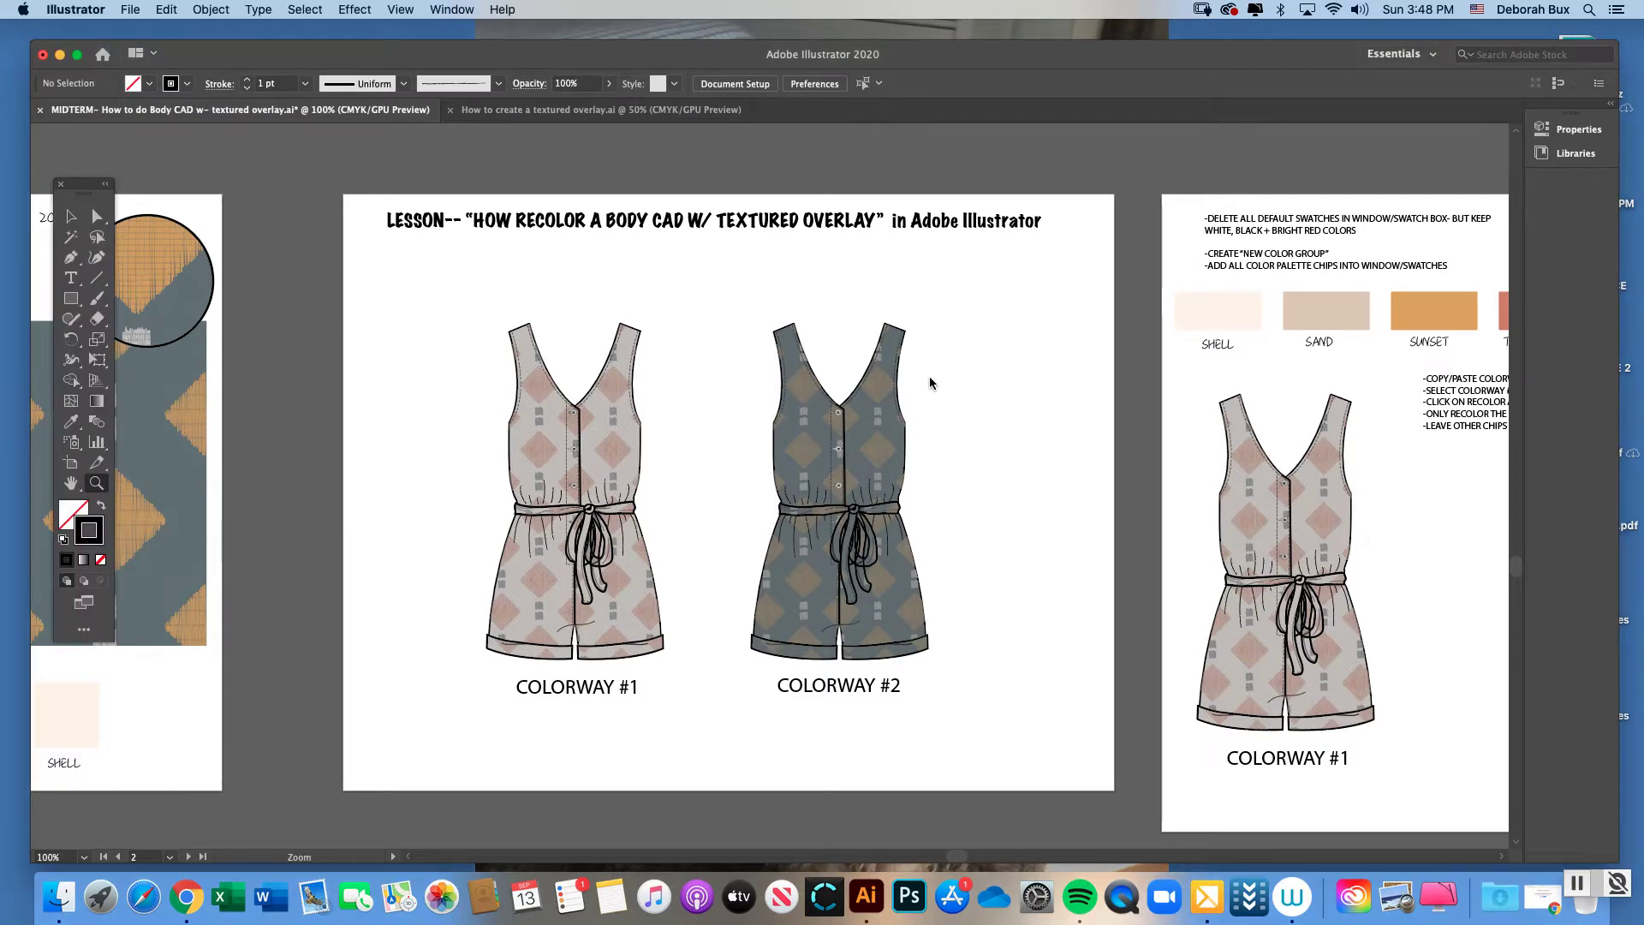
click(71, 217)
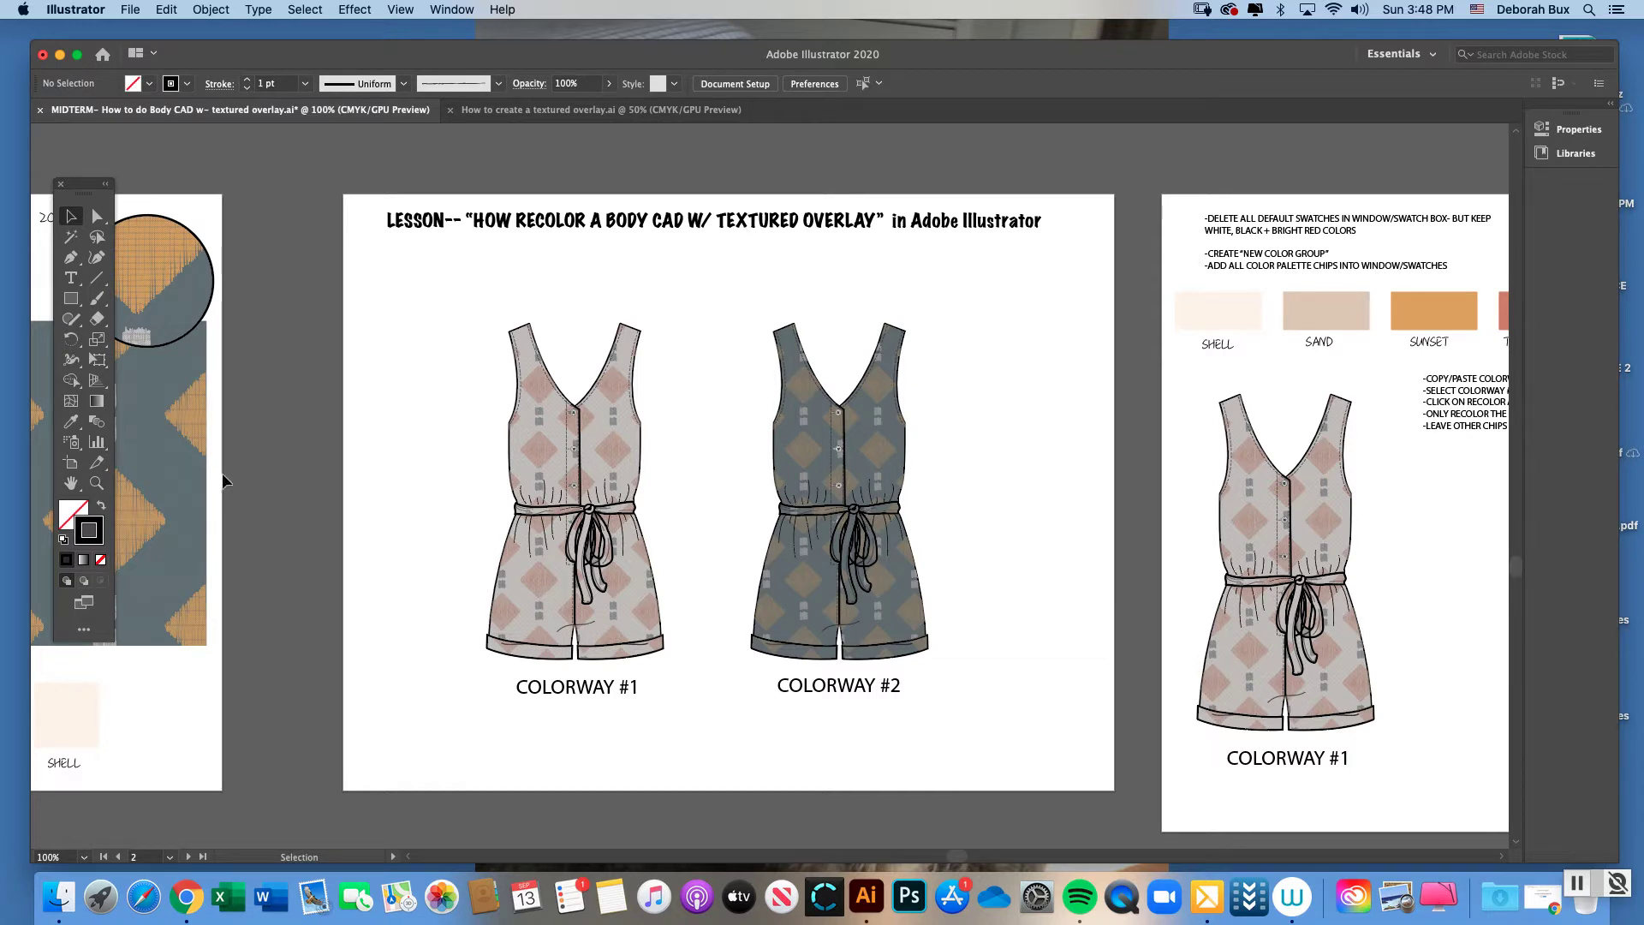
click(99, 486)
click(726, 497)
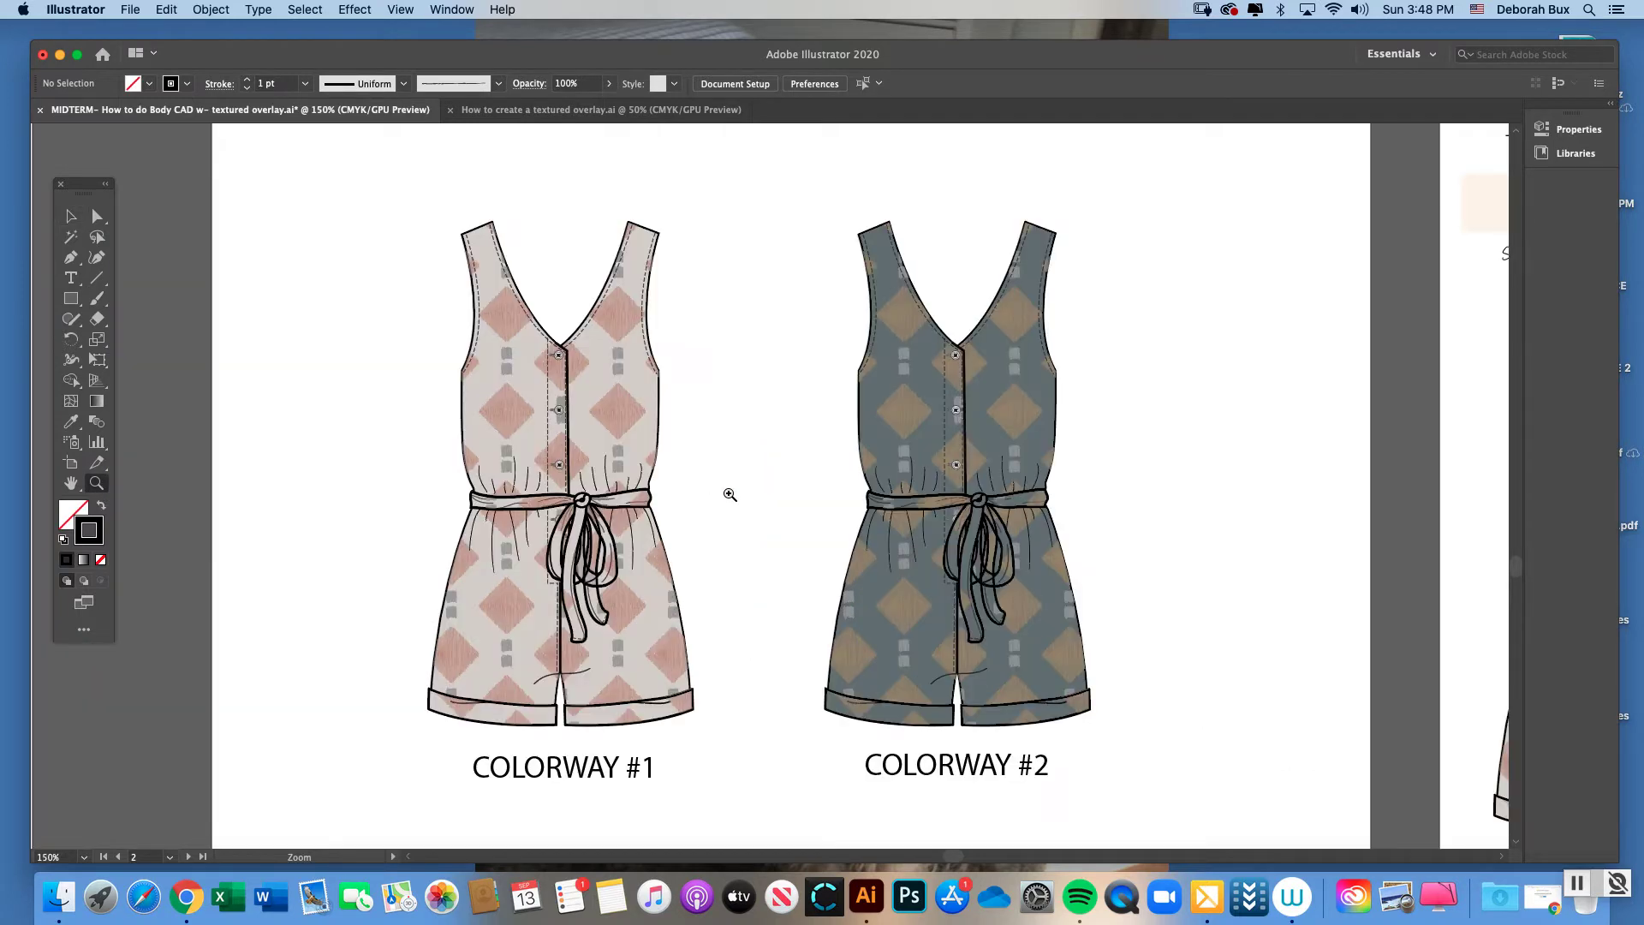
click(71, 215)
key(super+minus)
key(super+minus)
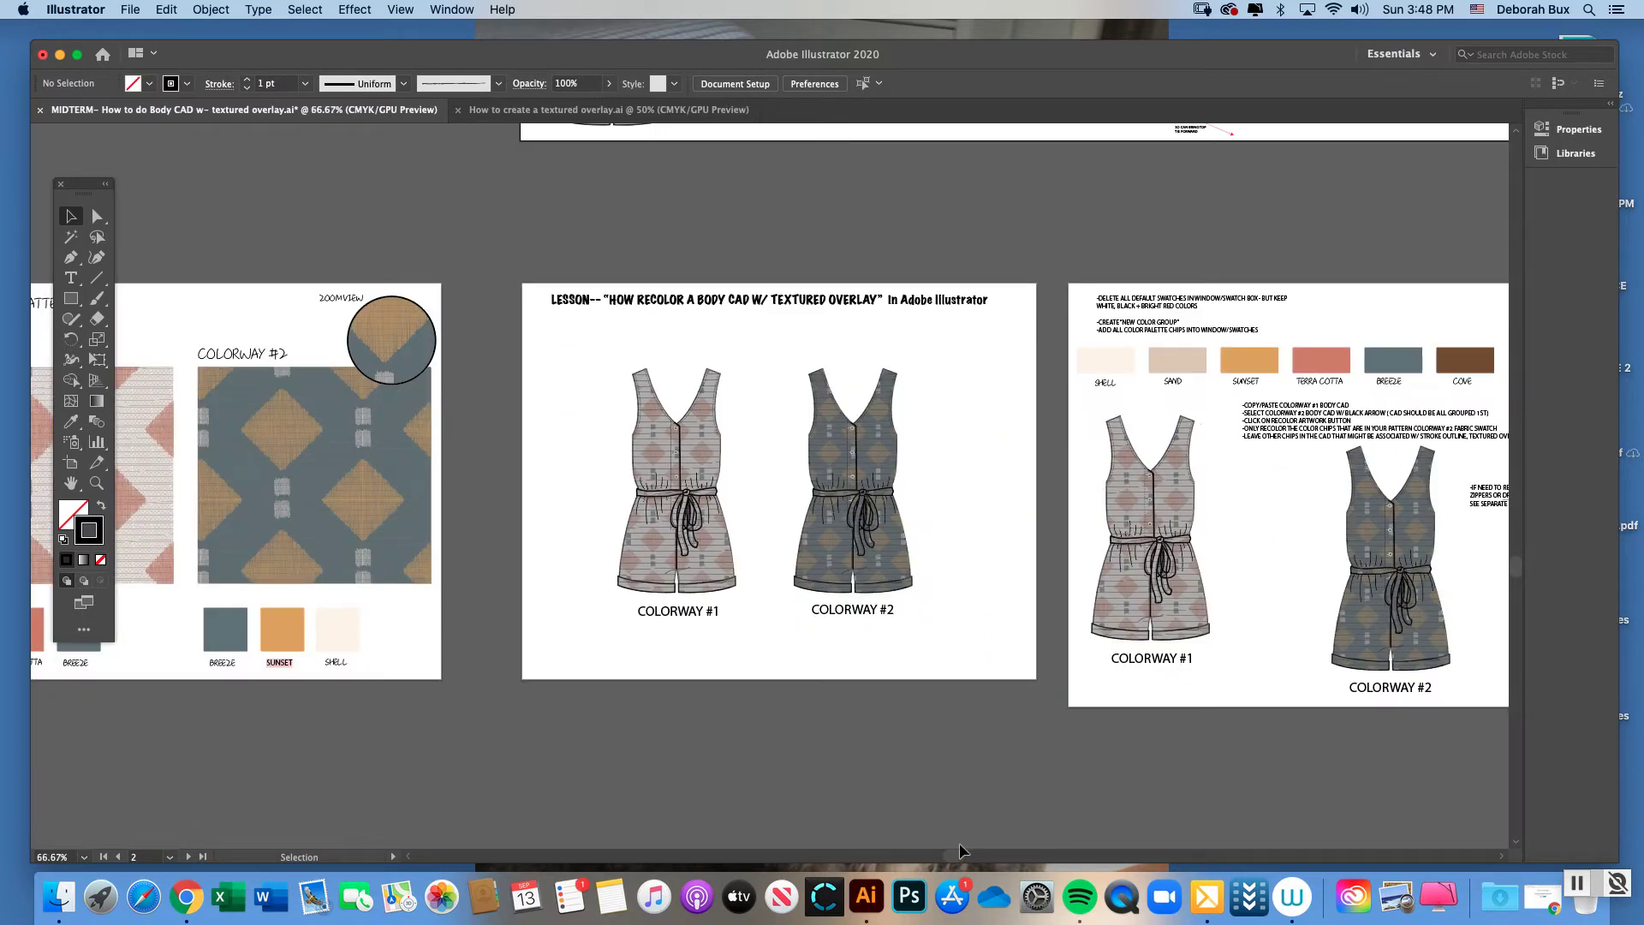
drag(959, 846, 922, 846)
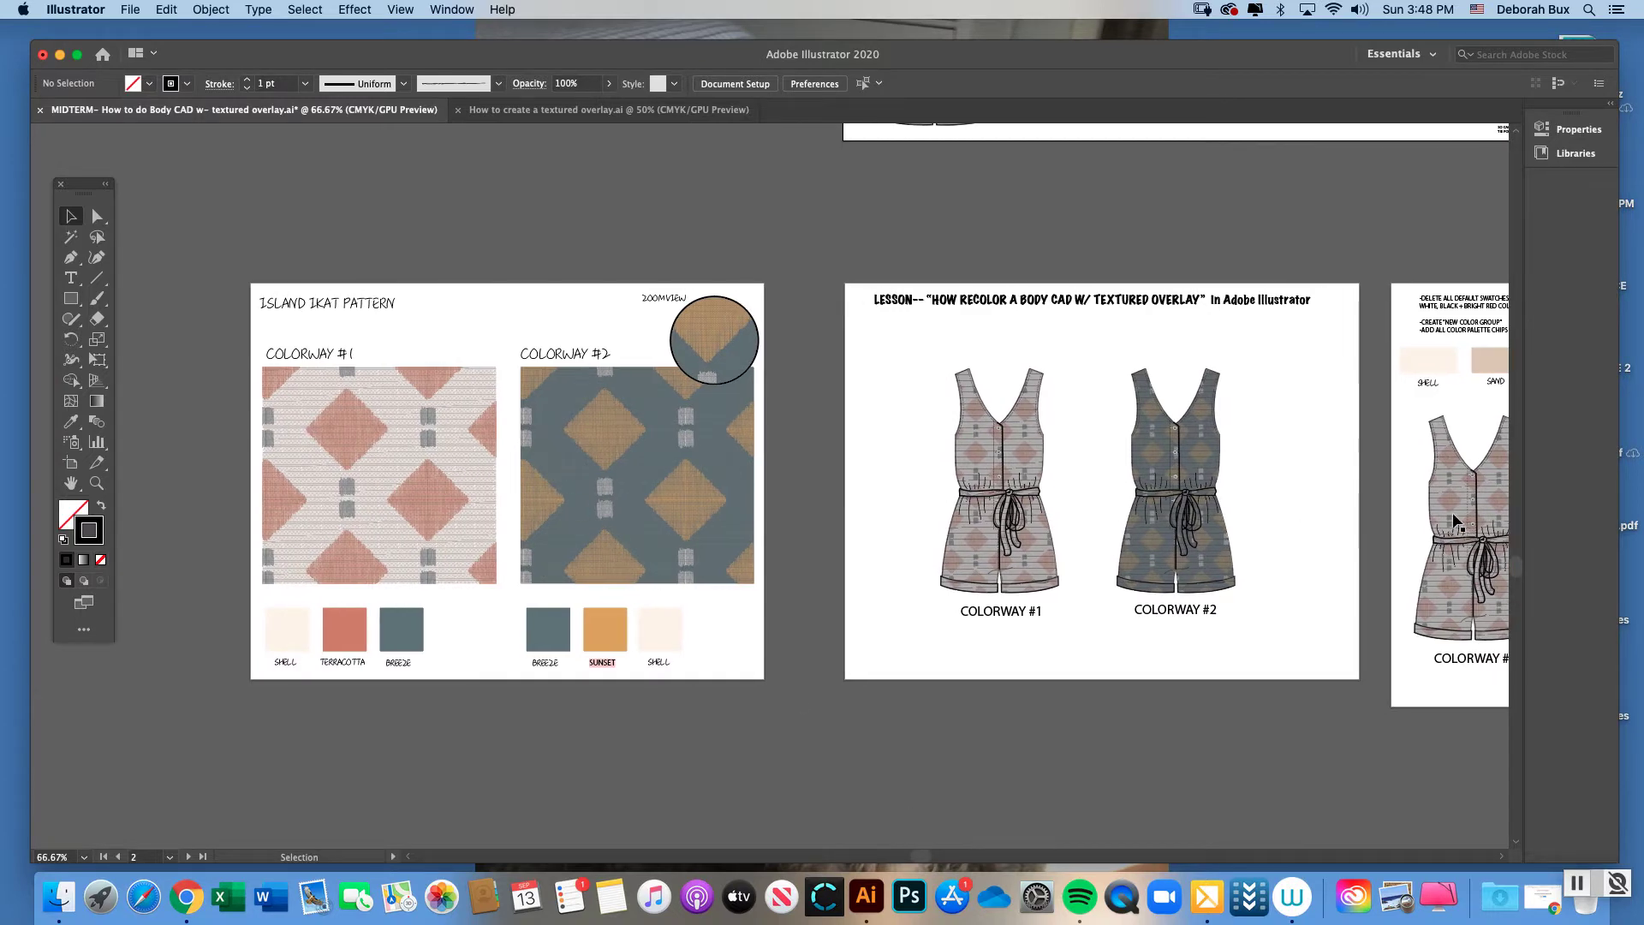
mouse_move(1516, 567)
mouse_down()
mouse_move(1515, 520)
mouse_move(1514, 578)
mouse_up()
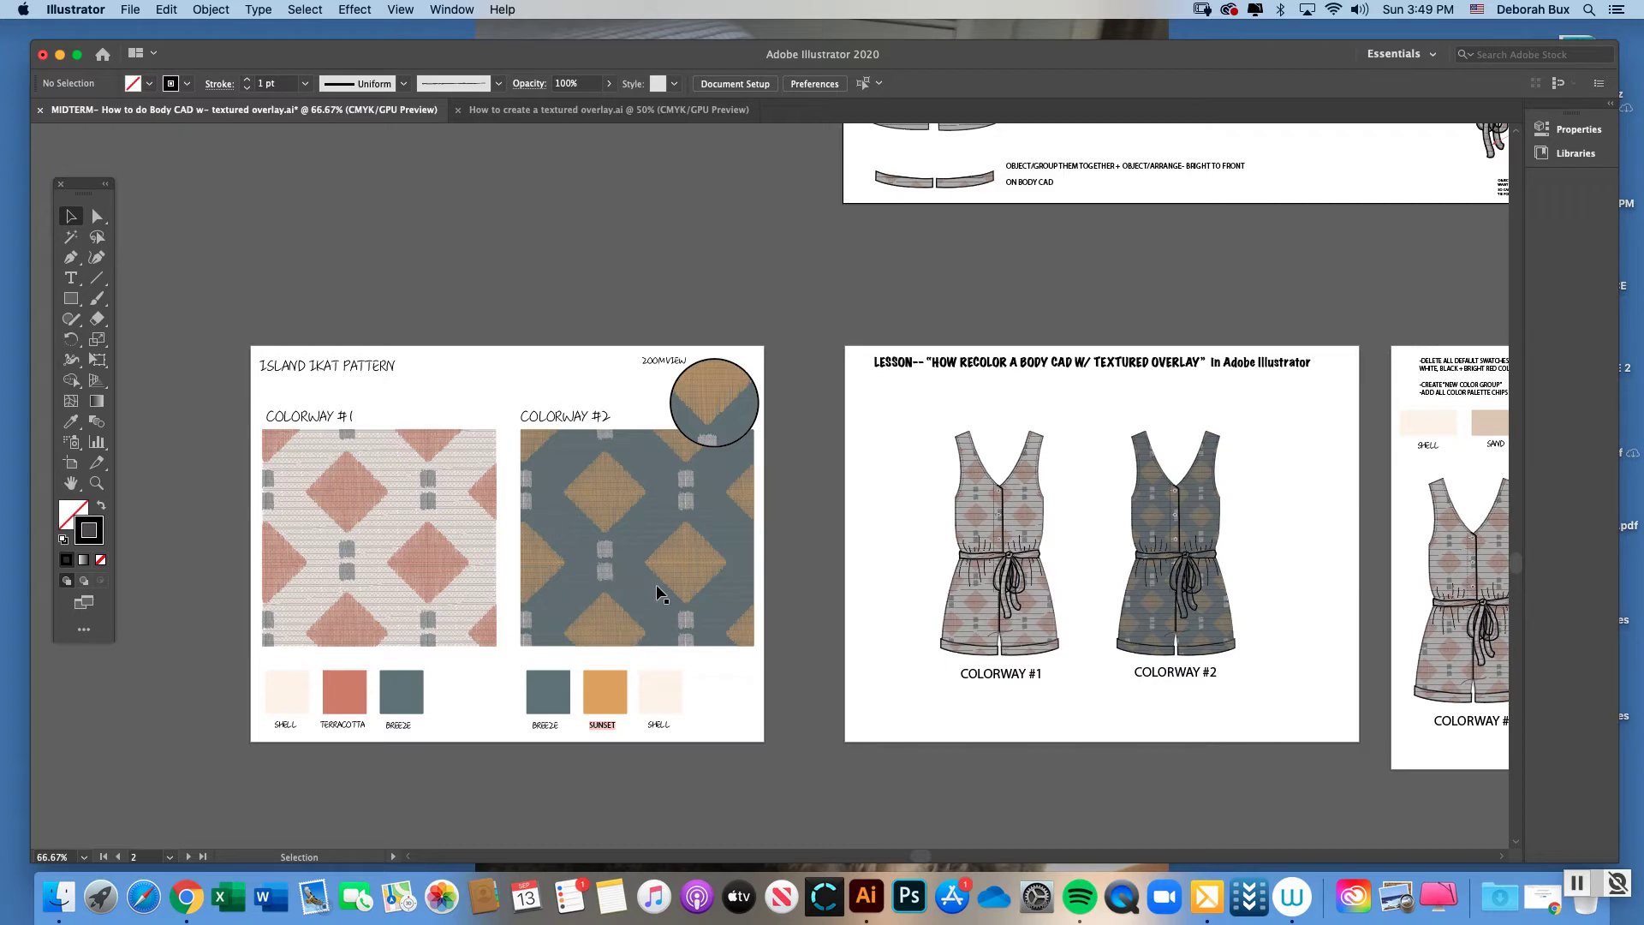
drag(939, 859, 918, 855)
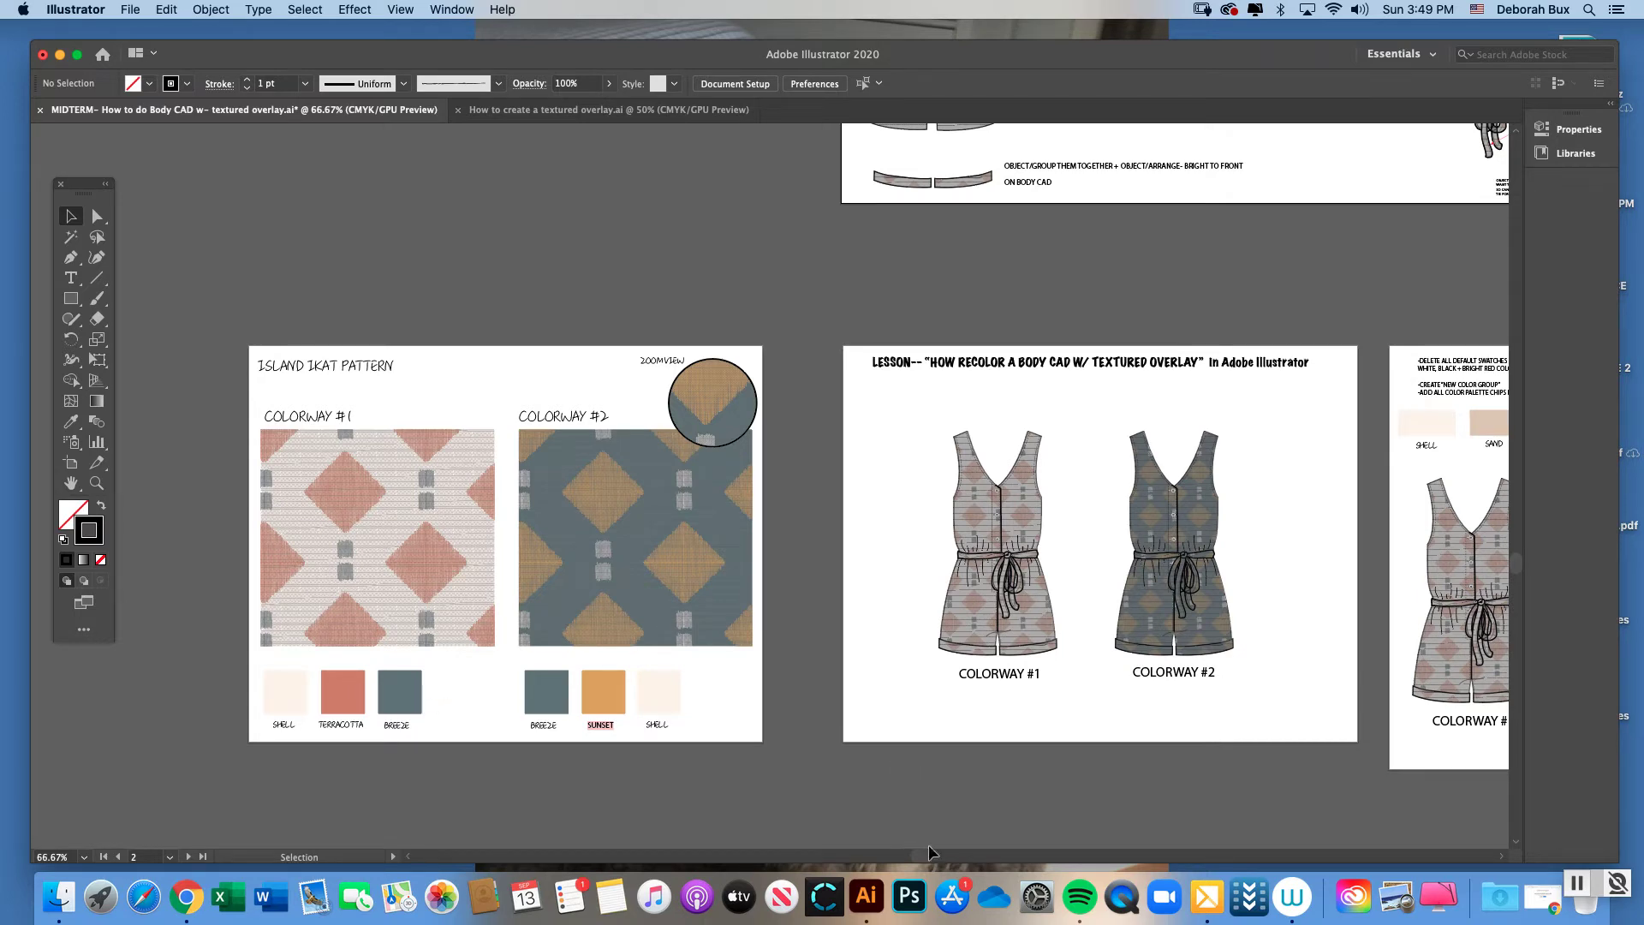
mouse_move(925, 855)
mouse_down()
mouse_move(994, 860)
mouse_move(931, 859)
mouse_up()
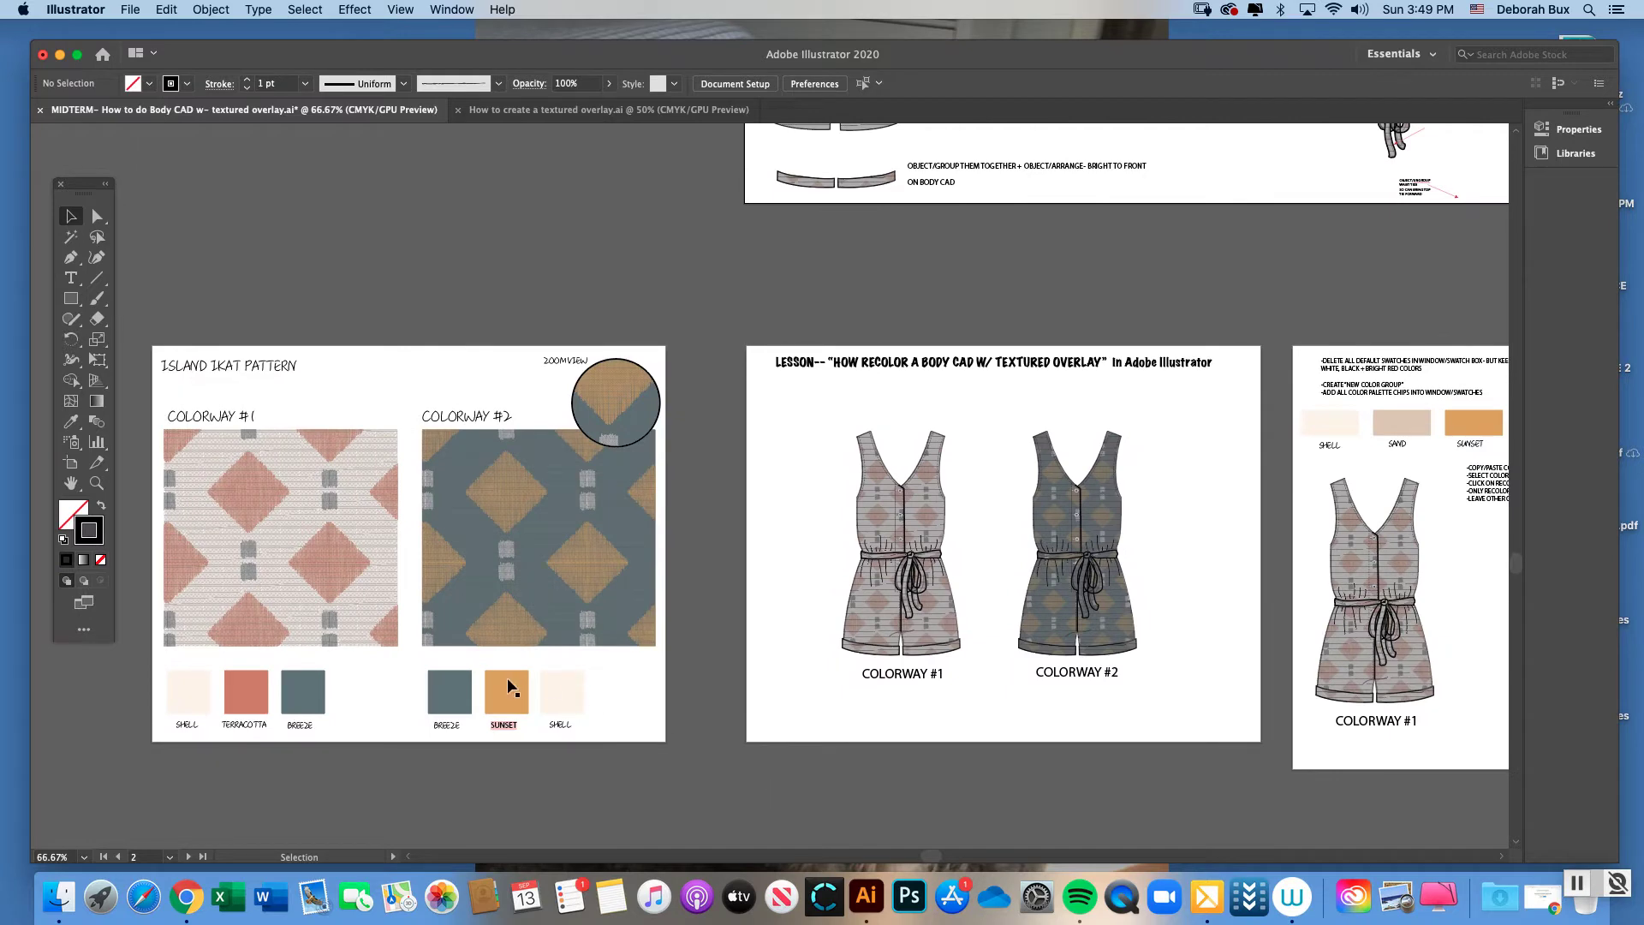
scroll(935, 860, right, 10)
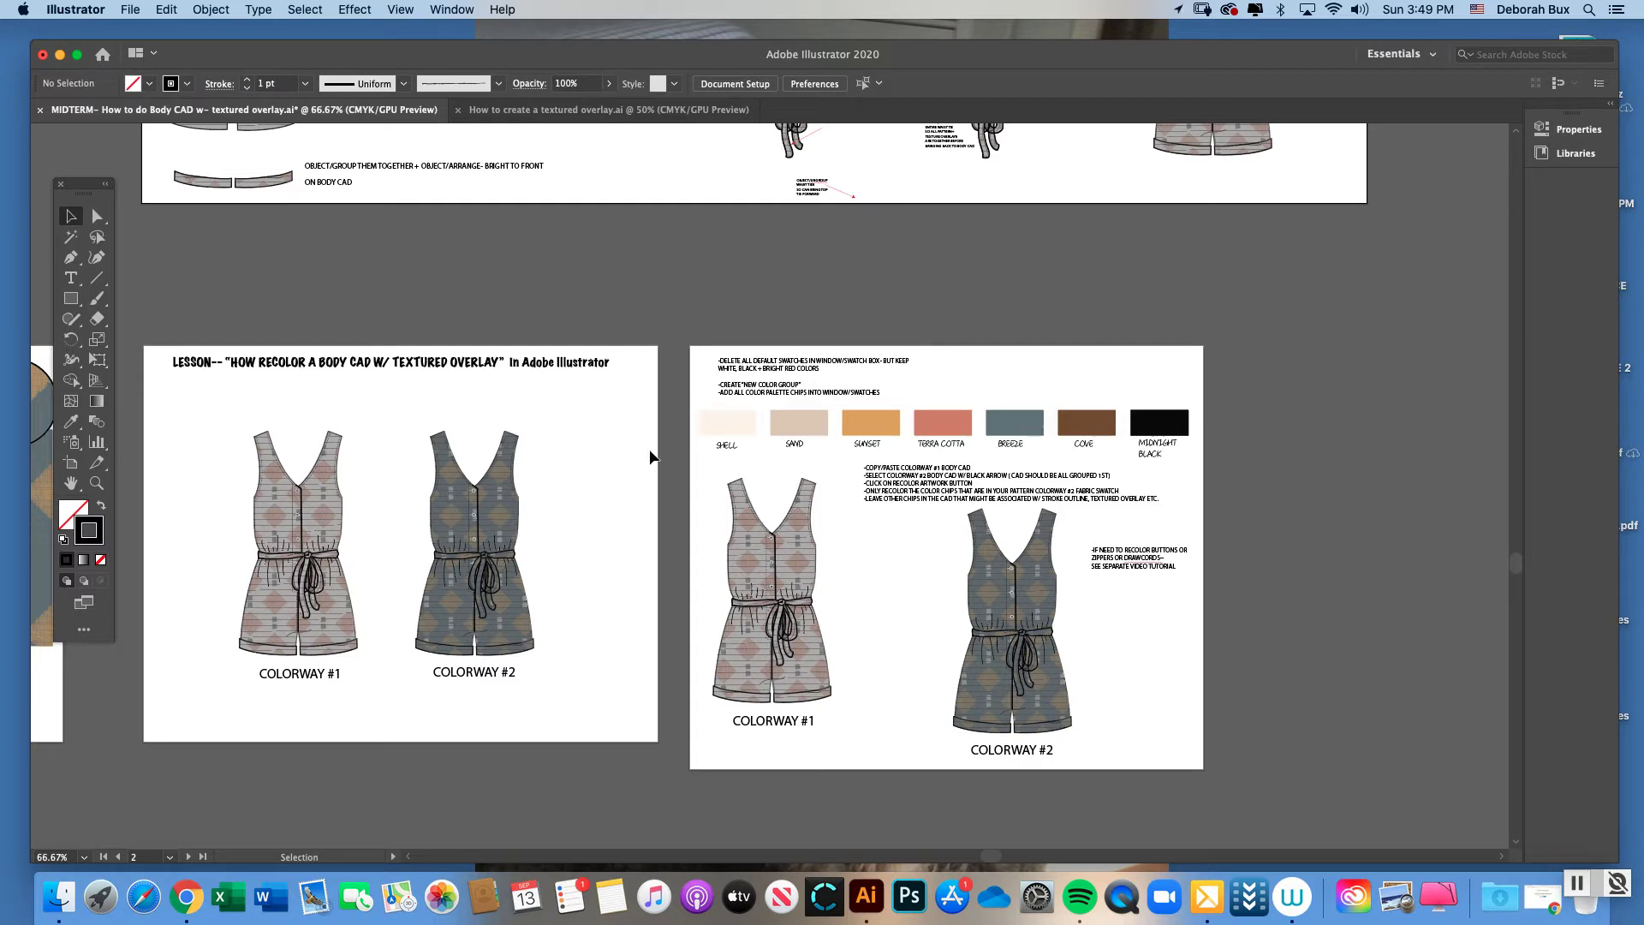
- Show the document's Swatches beside the color palette on the recoloring instructions artboard
click(97, 482)
click(981, 535)
click(72, 216)
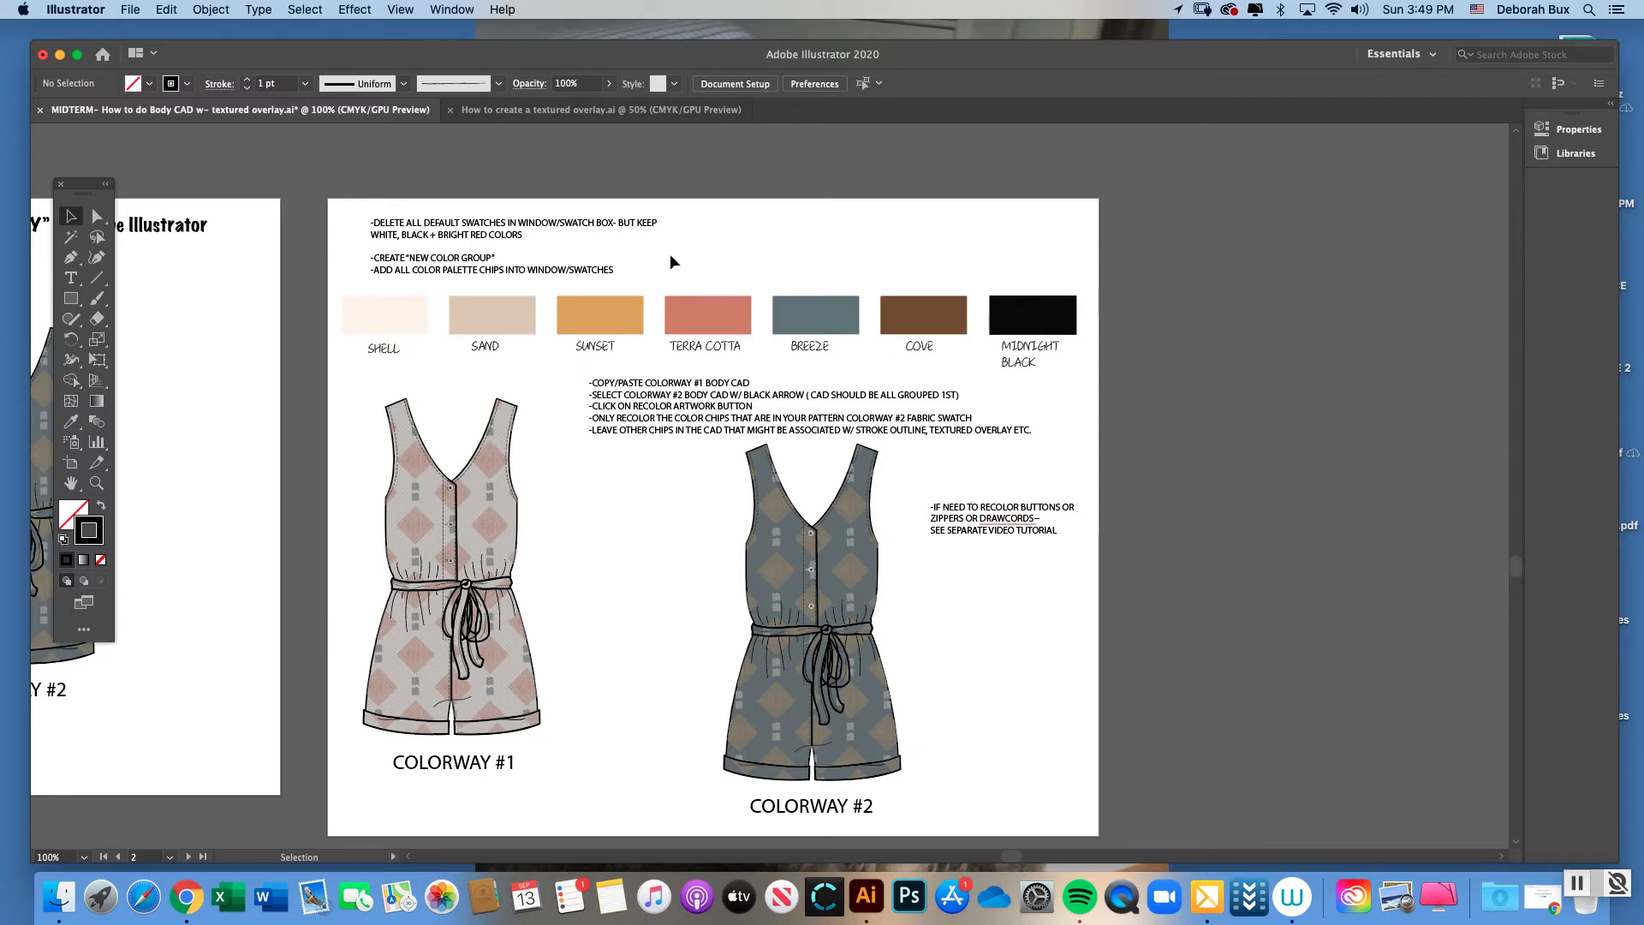
click(450, 11)
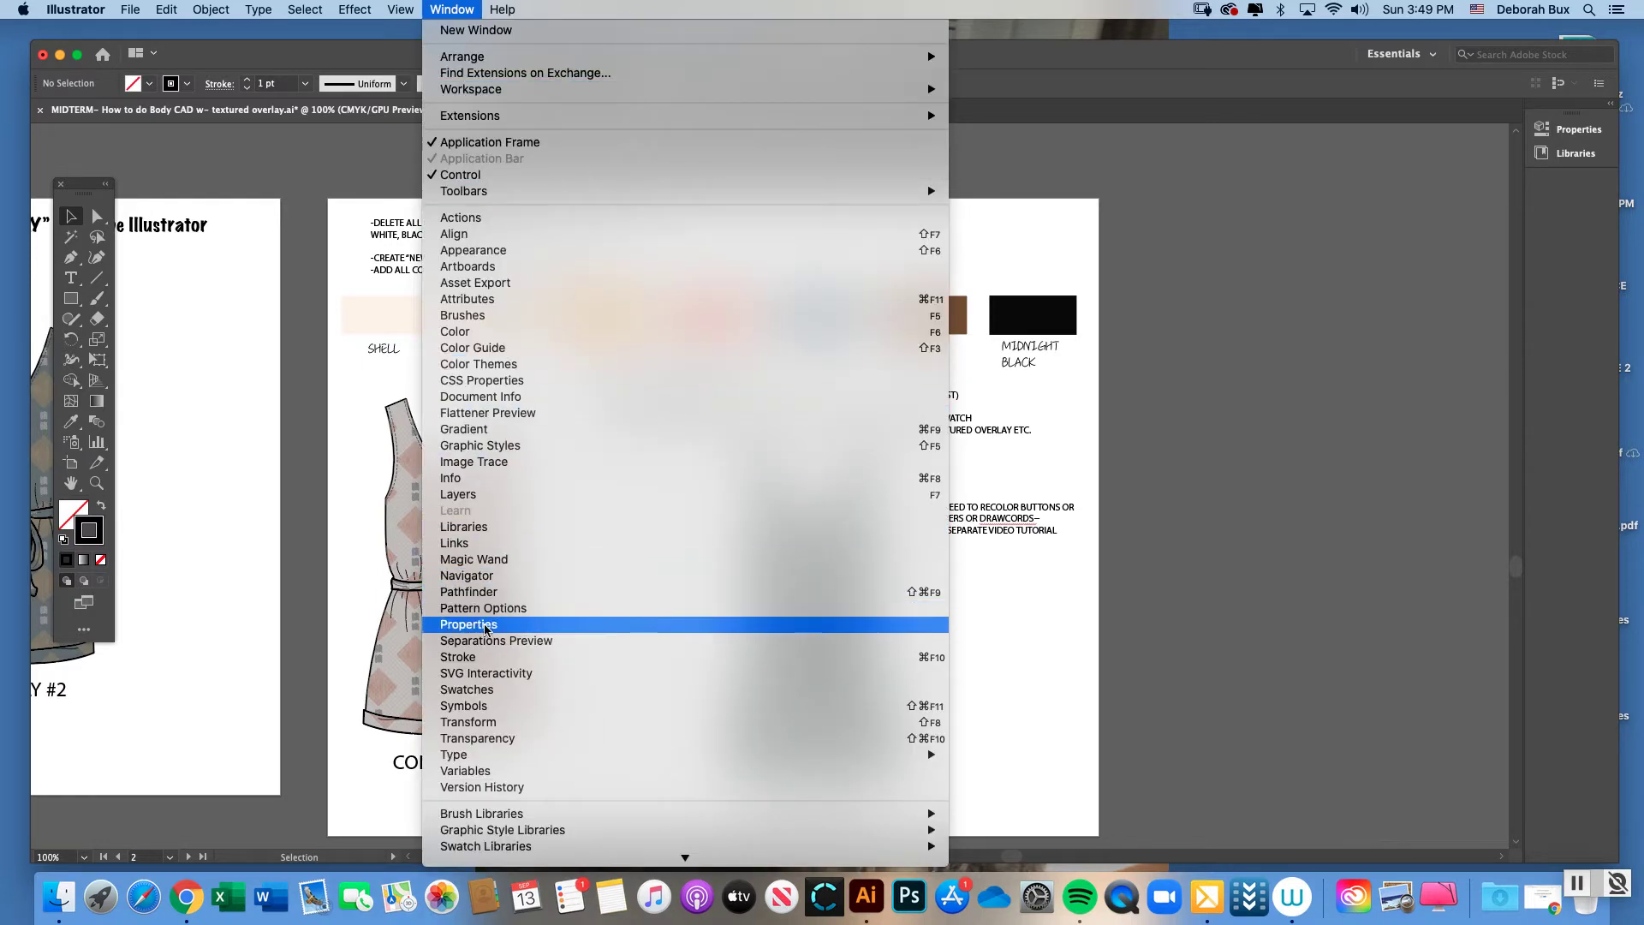
click(484, 689)
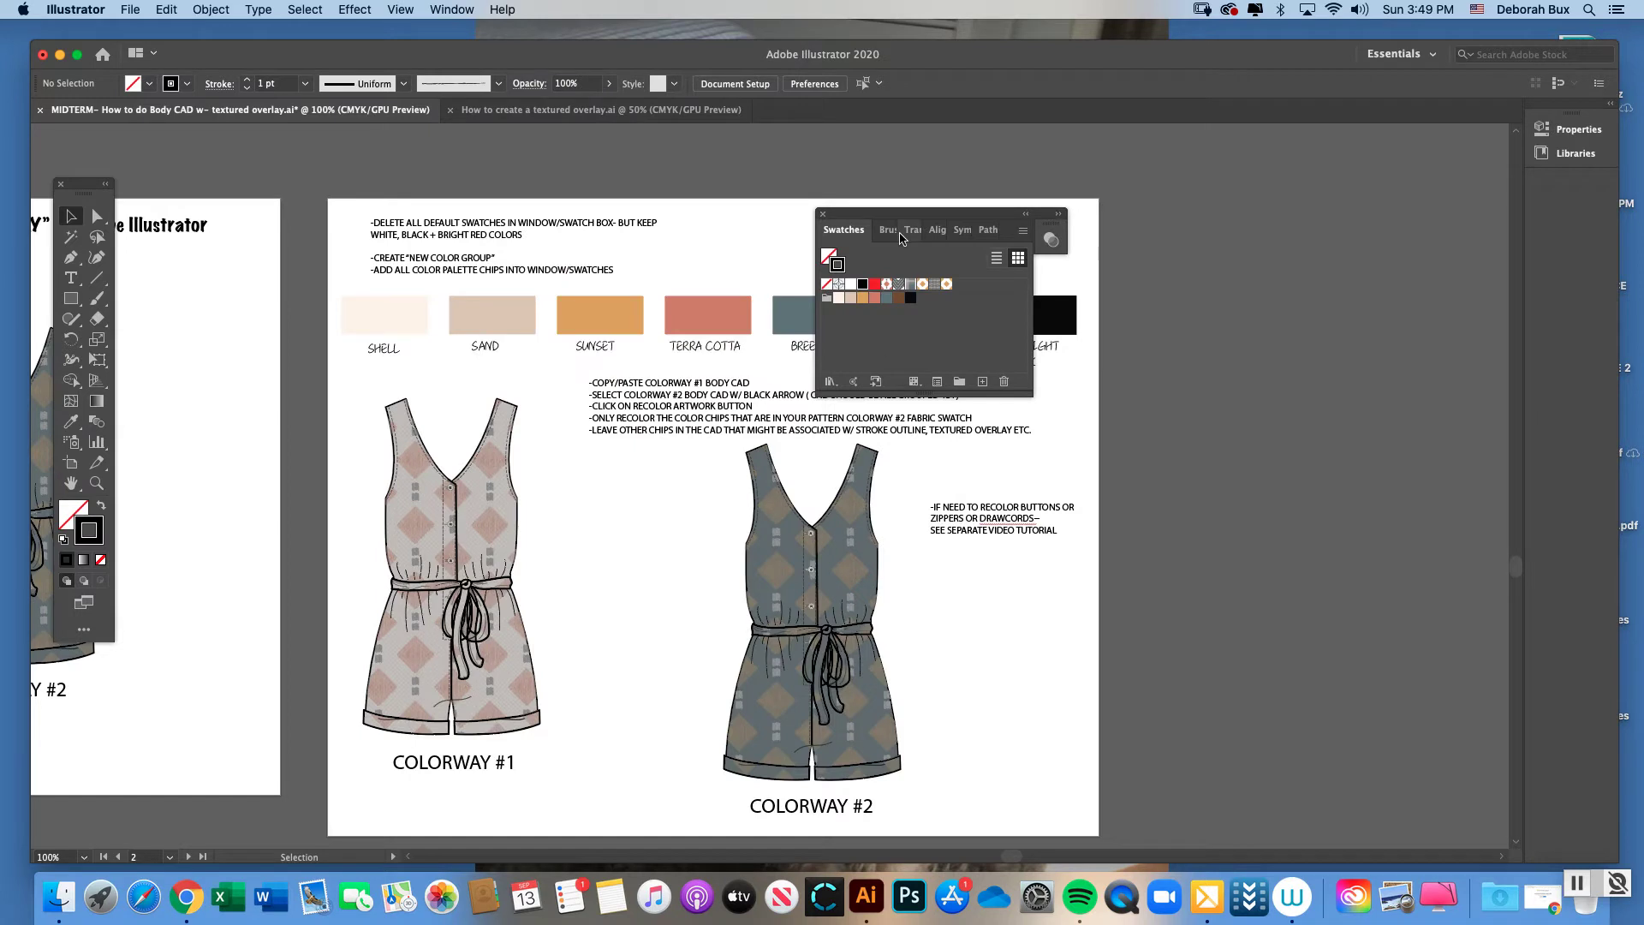
drag(885, 220, 1214, 208)
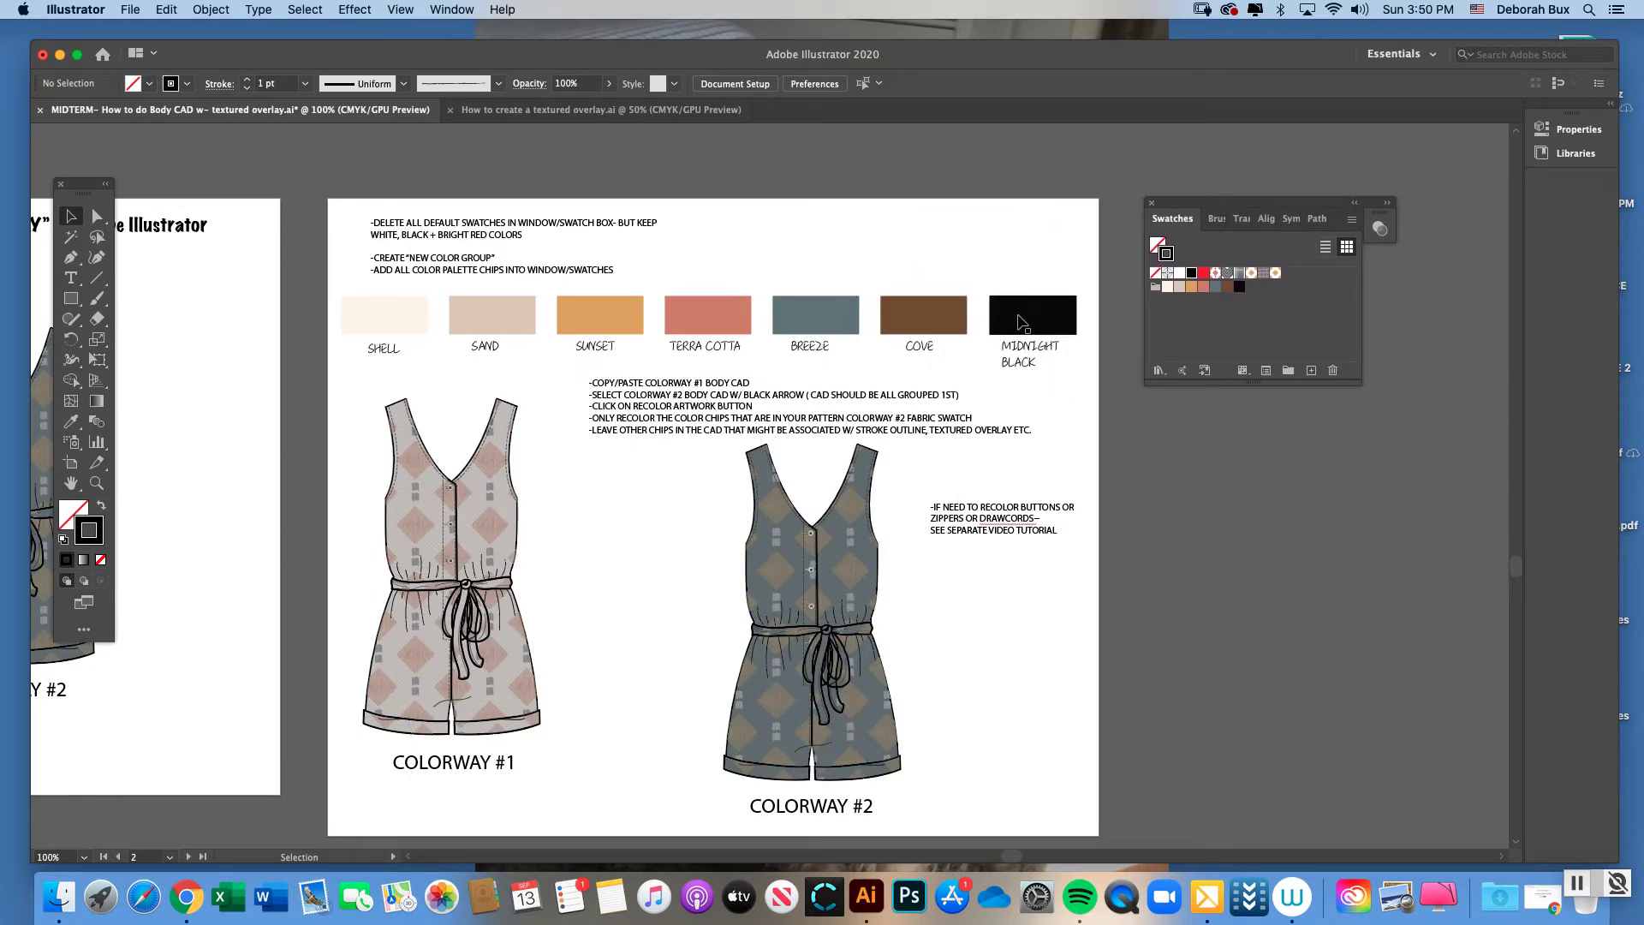
drag(1186, 210, 1037, 184)
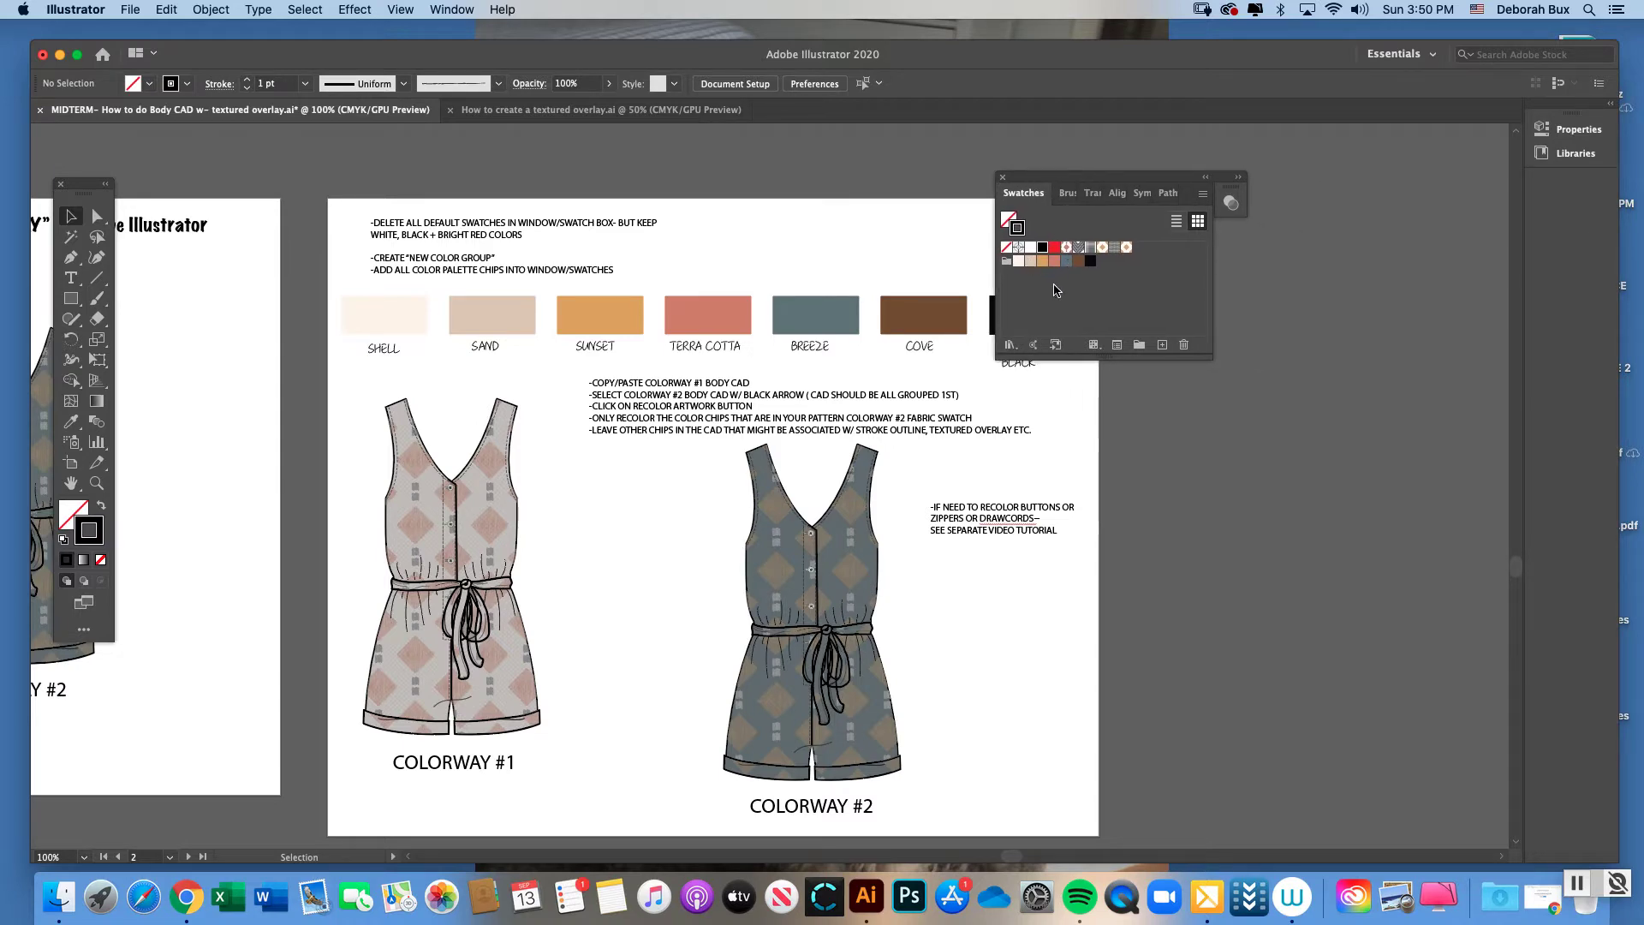
- Compare the default swatches in the textured overlay document with the reduced swatches in the body CAD document
click(624, 111)
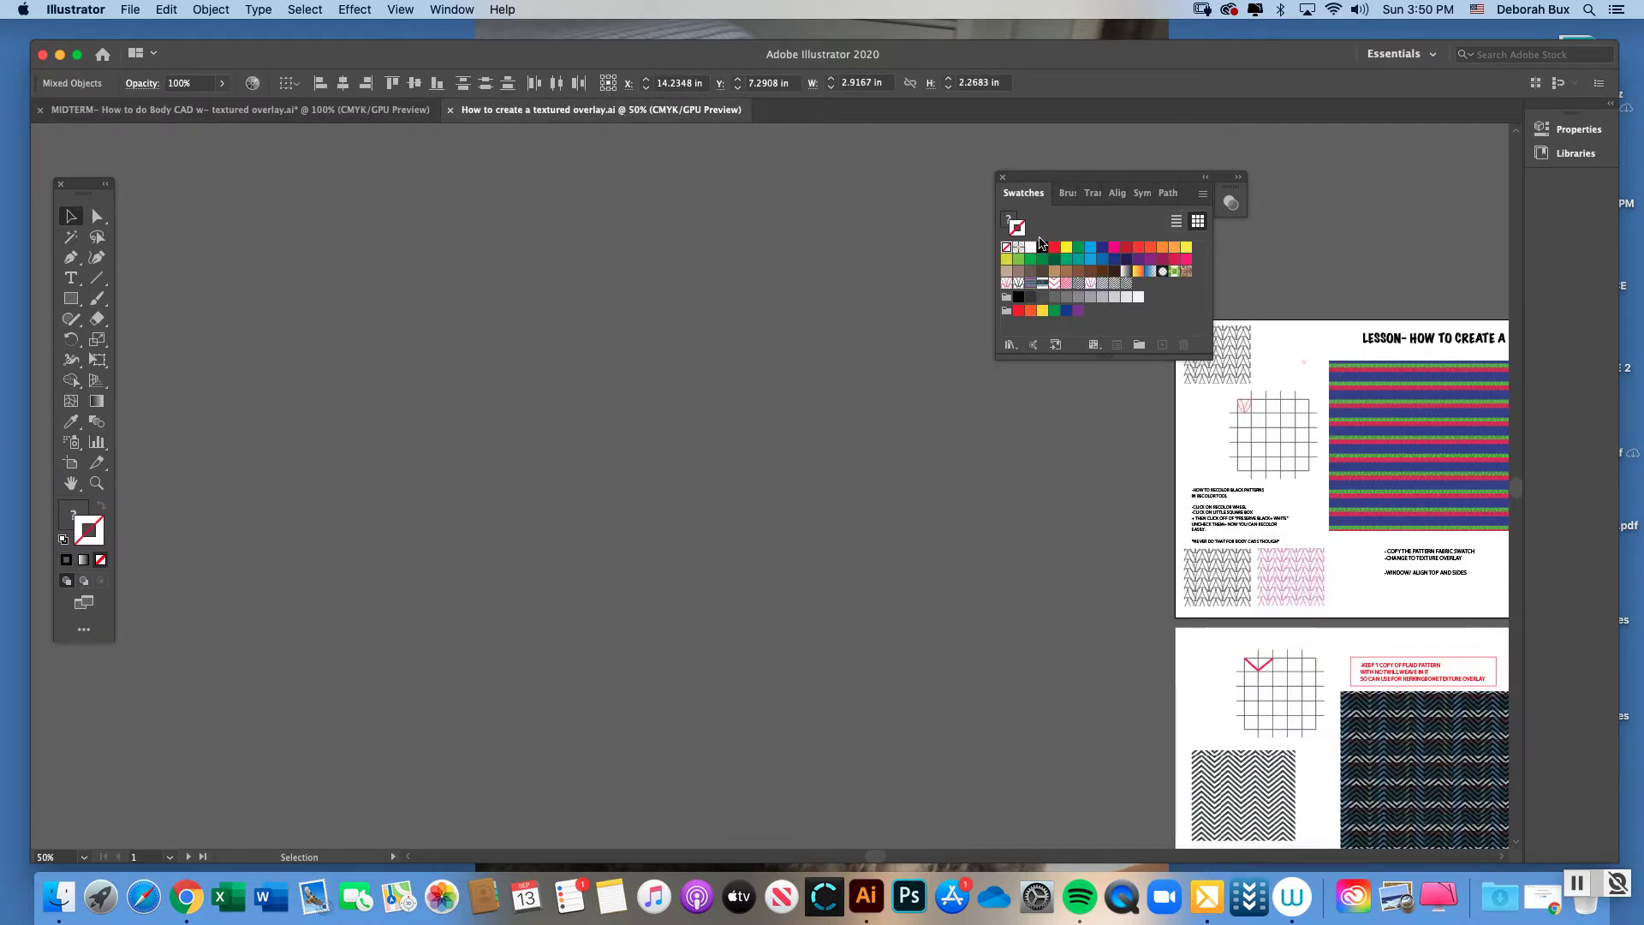
drag(1062, 184, 514, 219)
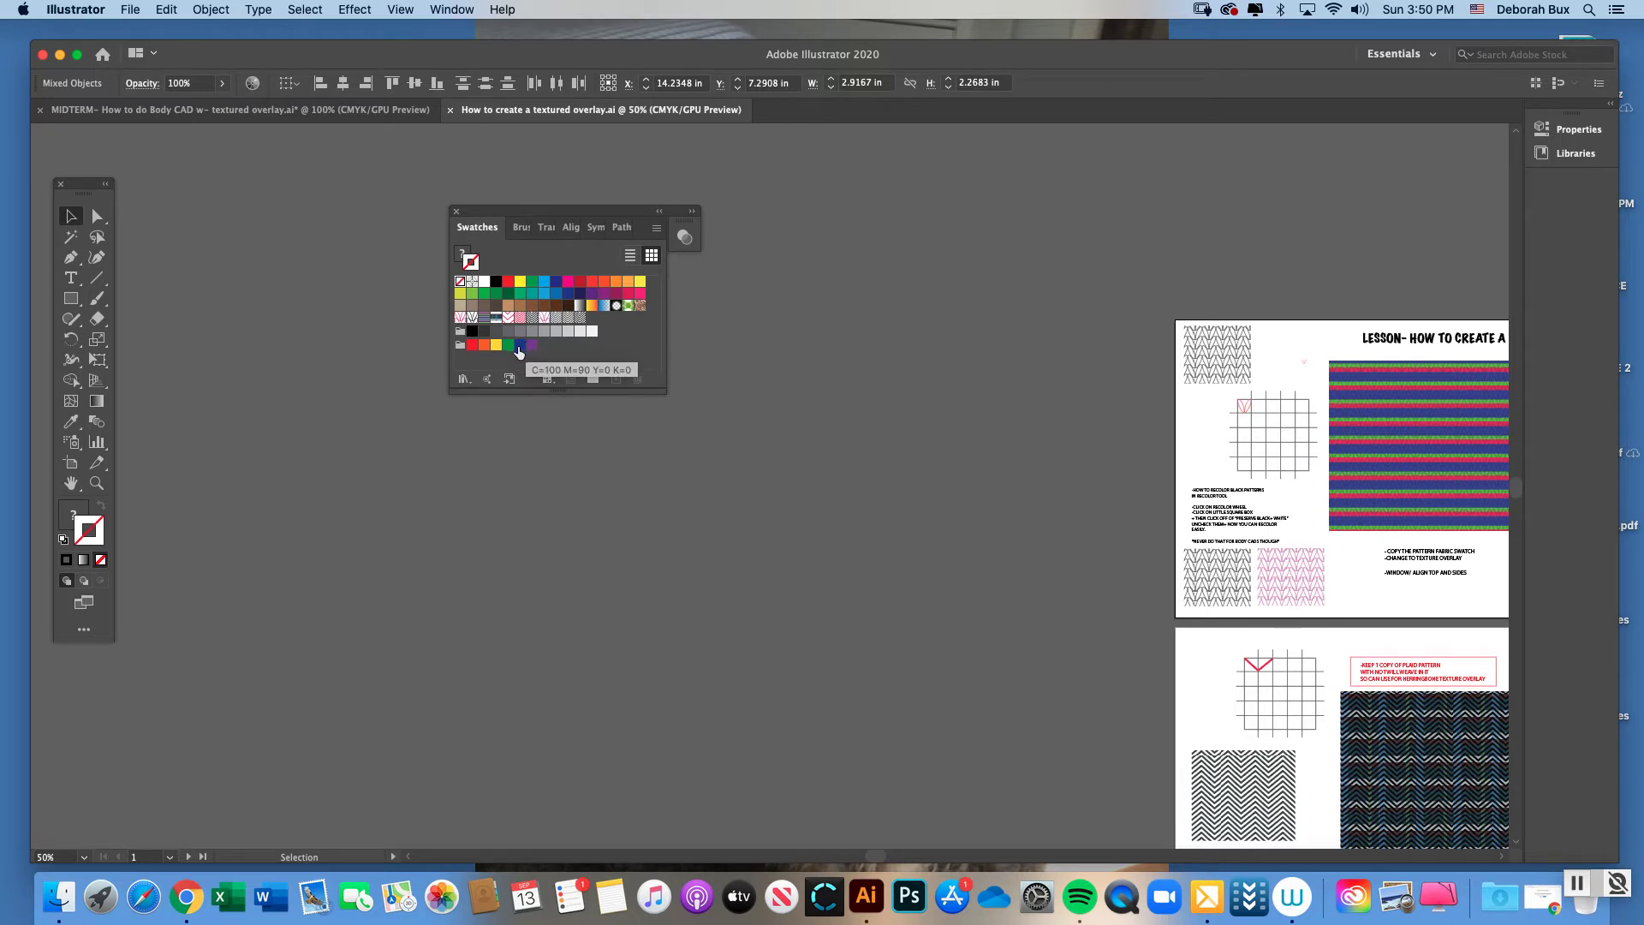
click(341, 111)
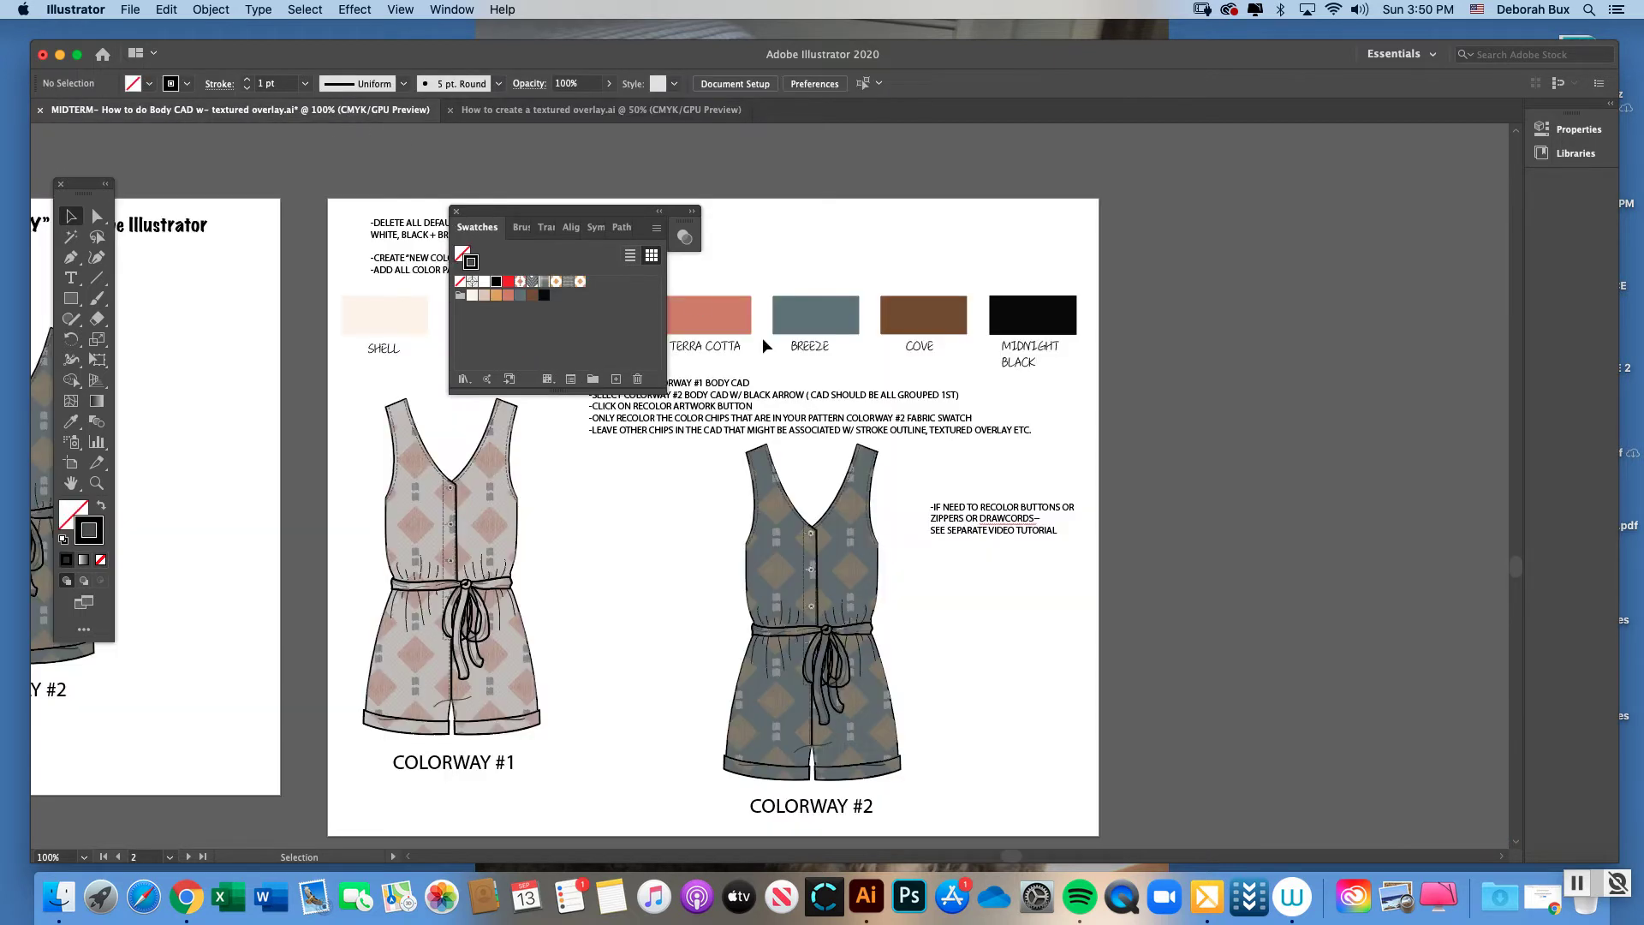
drag(604, 217, 1239, 243)
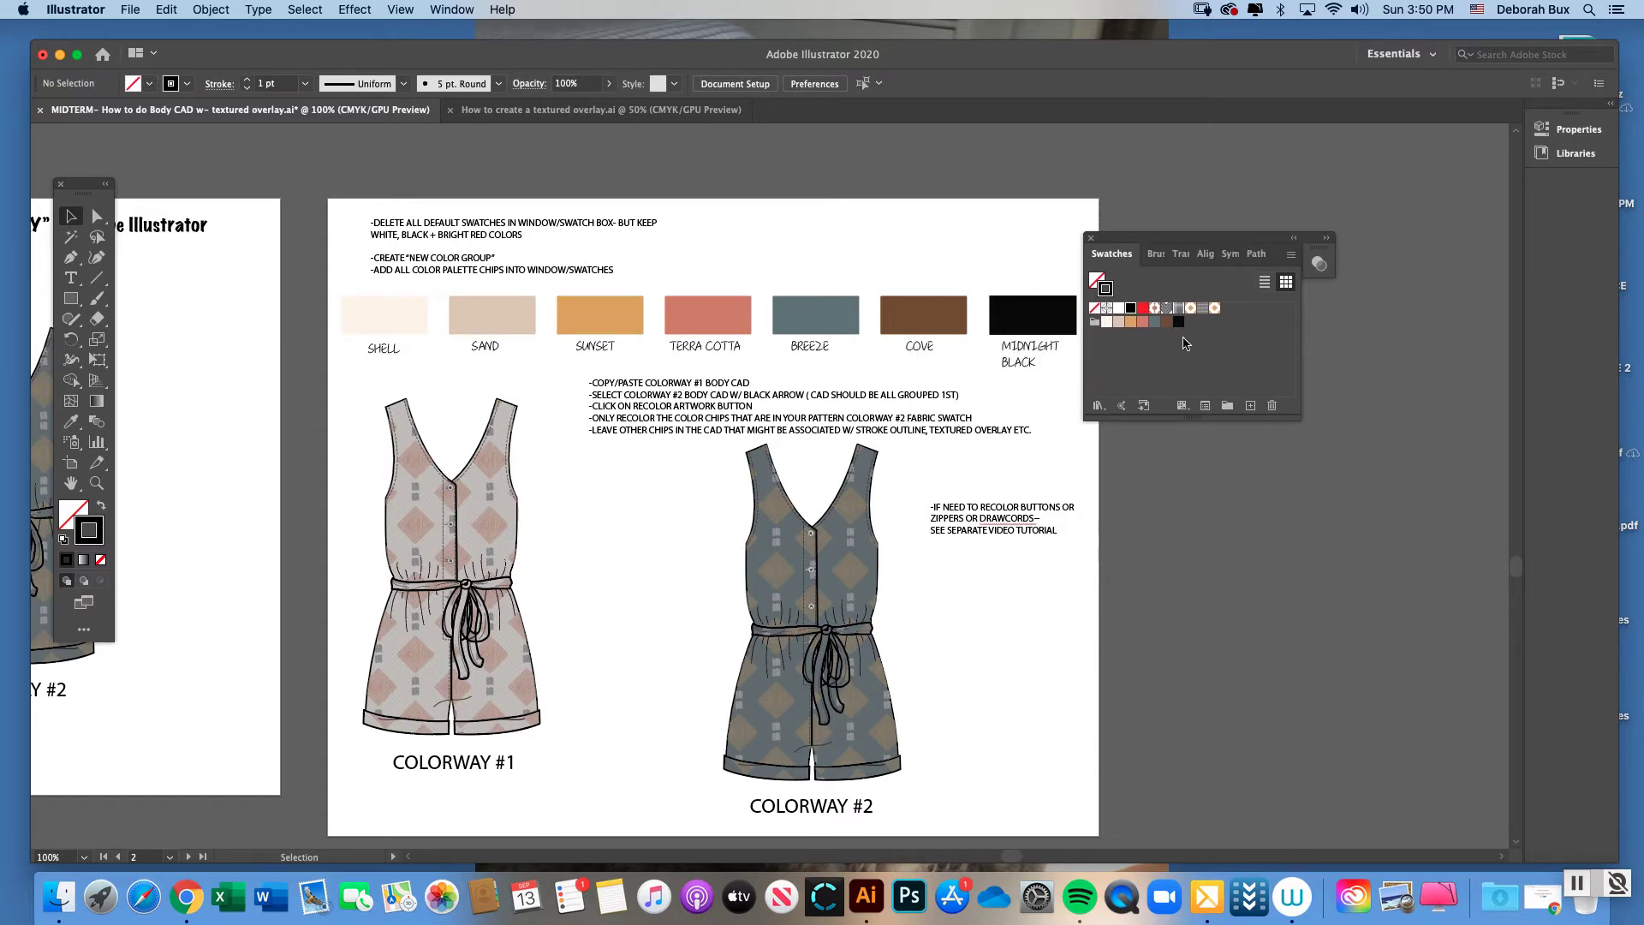
- In the textured overlay document, delete the default swatches from yellow through the end of the third row, keeping white, black and CMYK Red
click(668, 110)
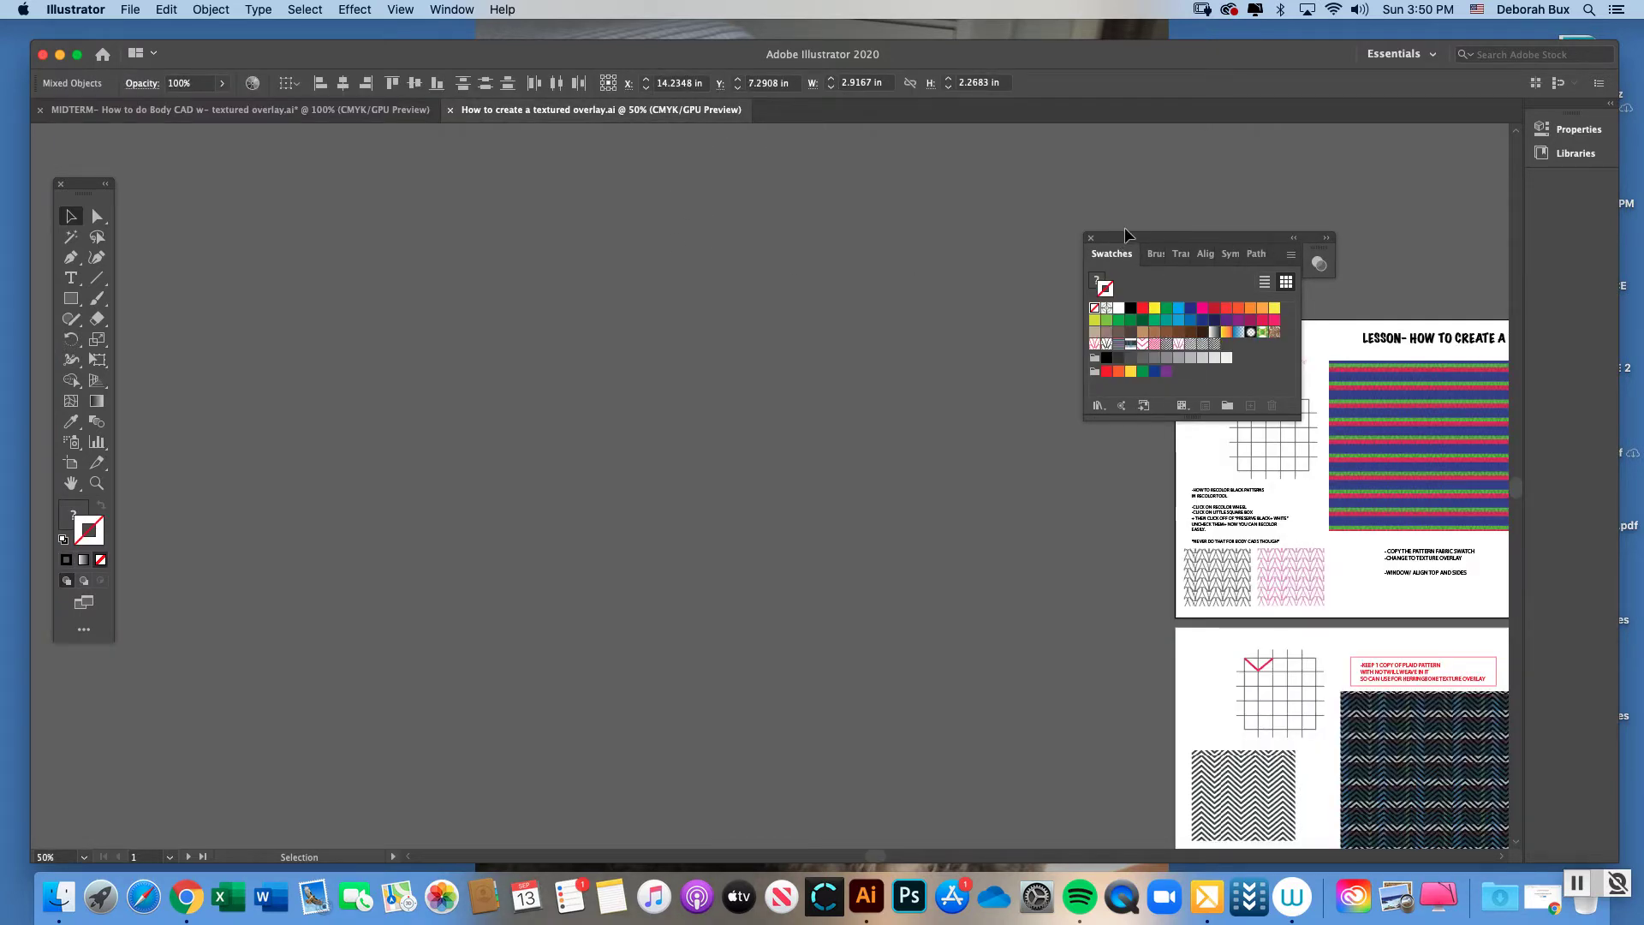
drag(1143, 244, 524, 263)
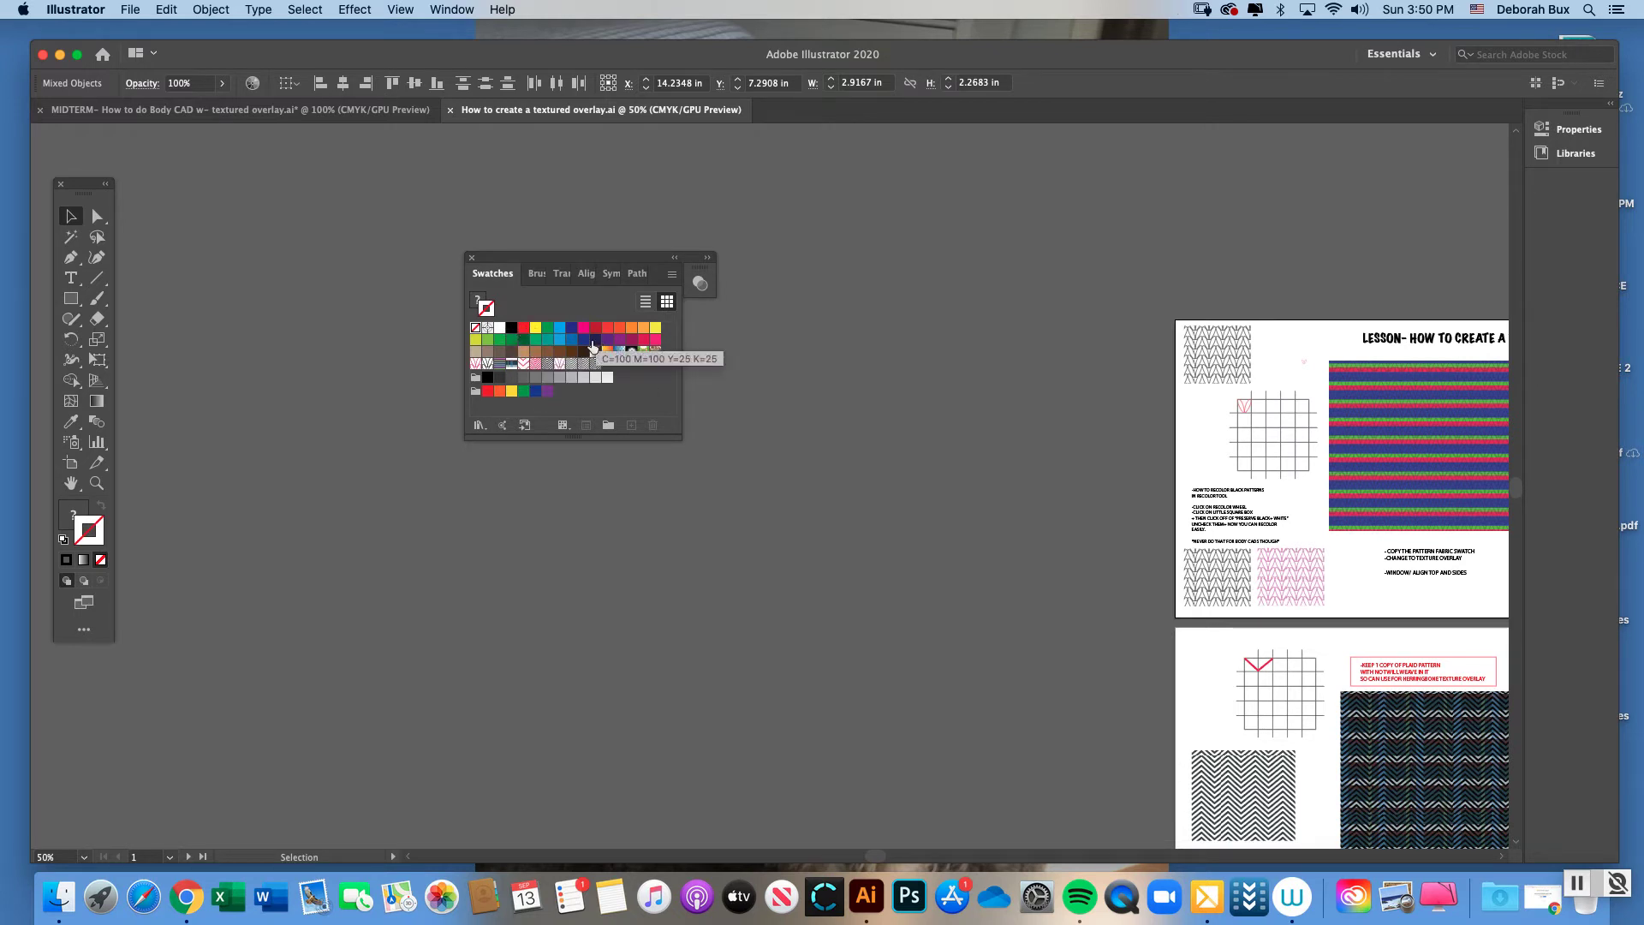
click(536, 331)
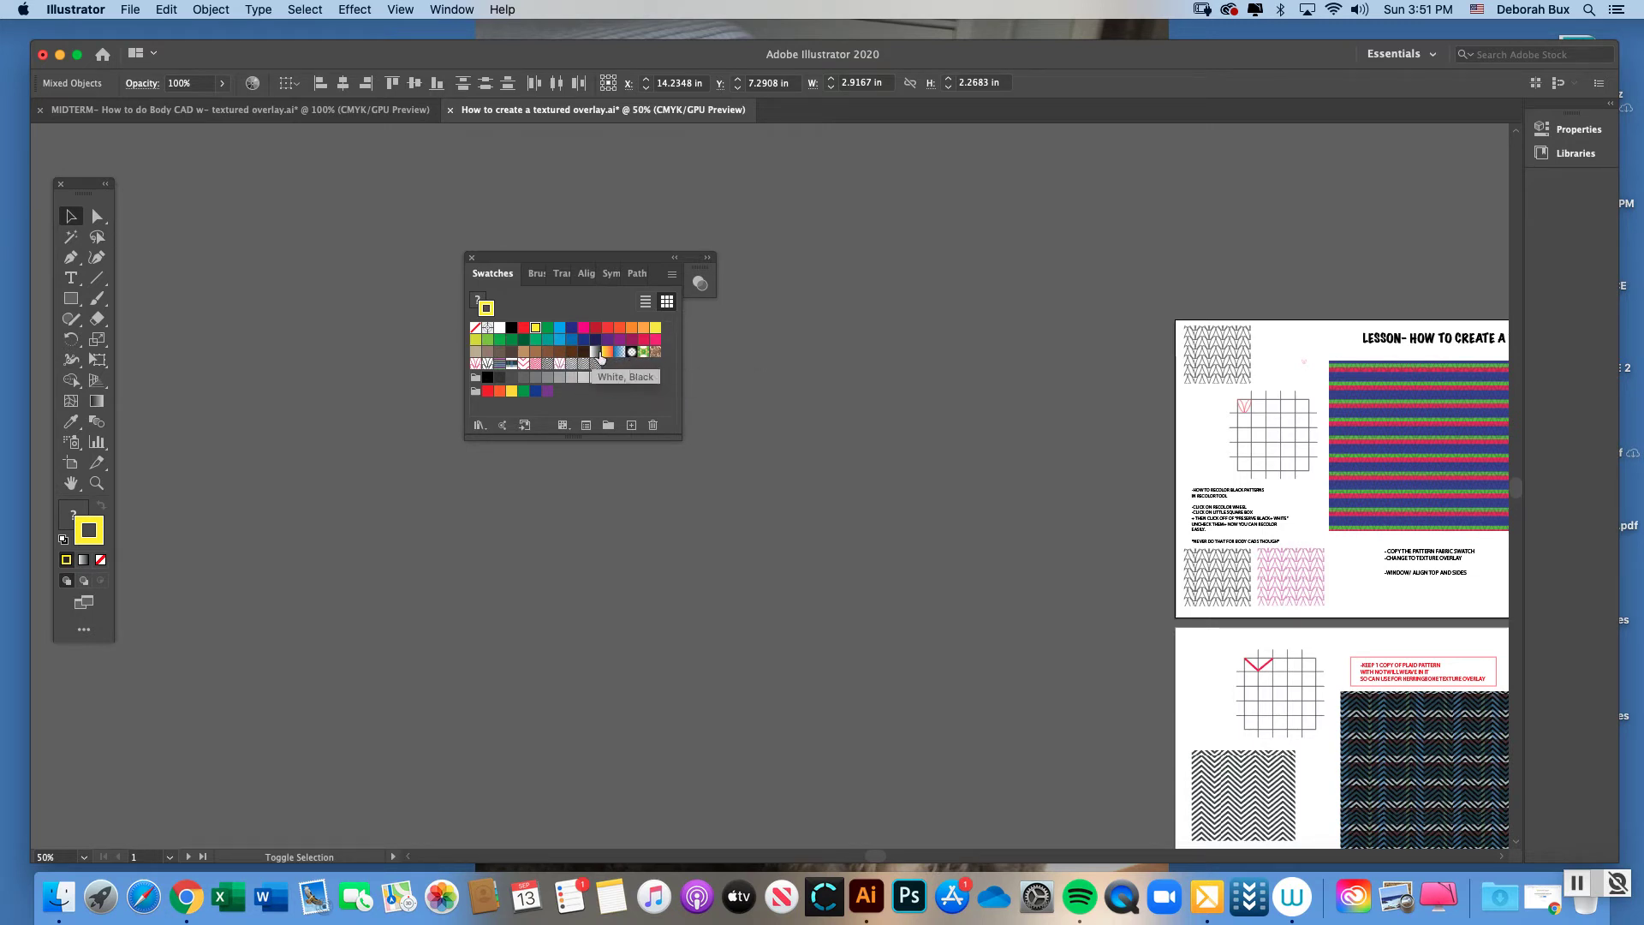
shift+click(659, 351)
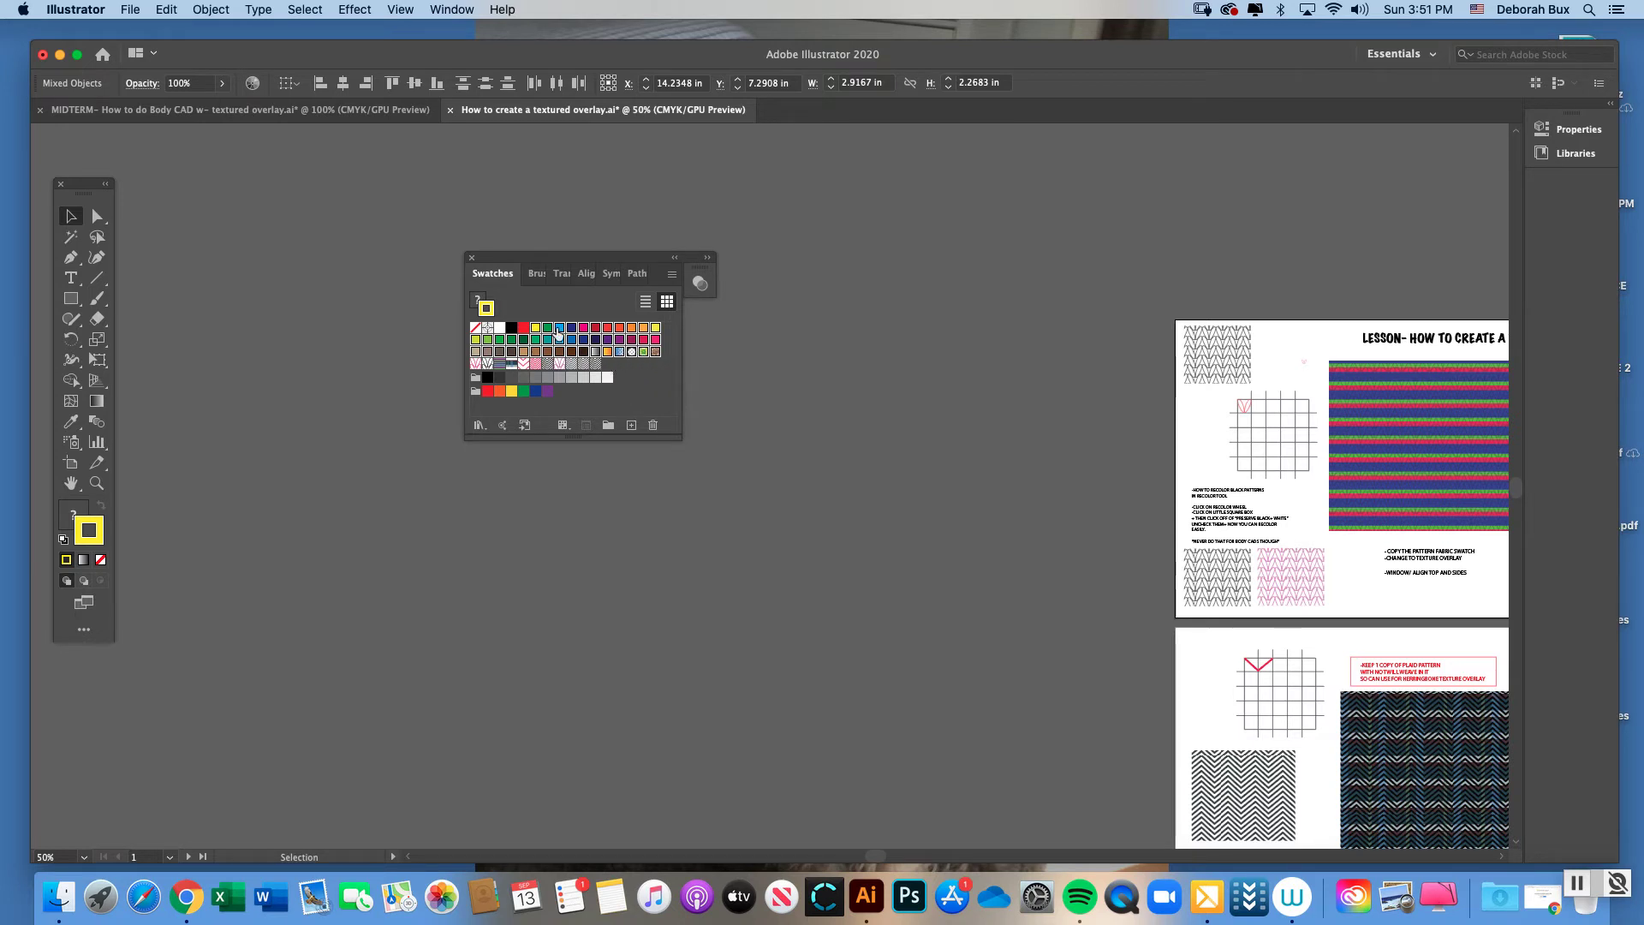
click(654, 426)
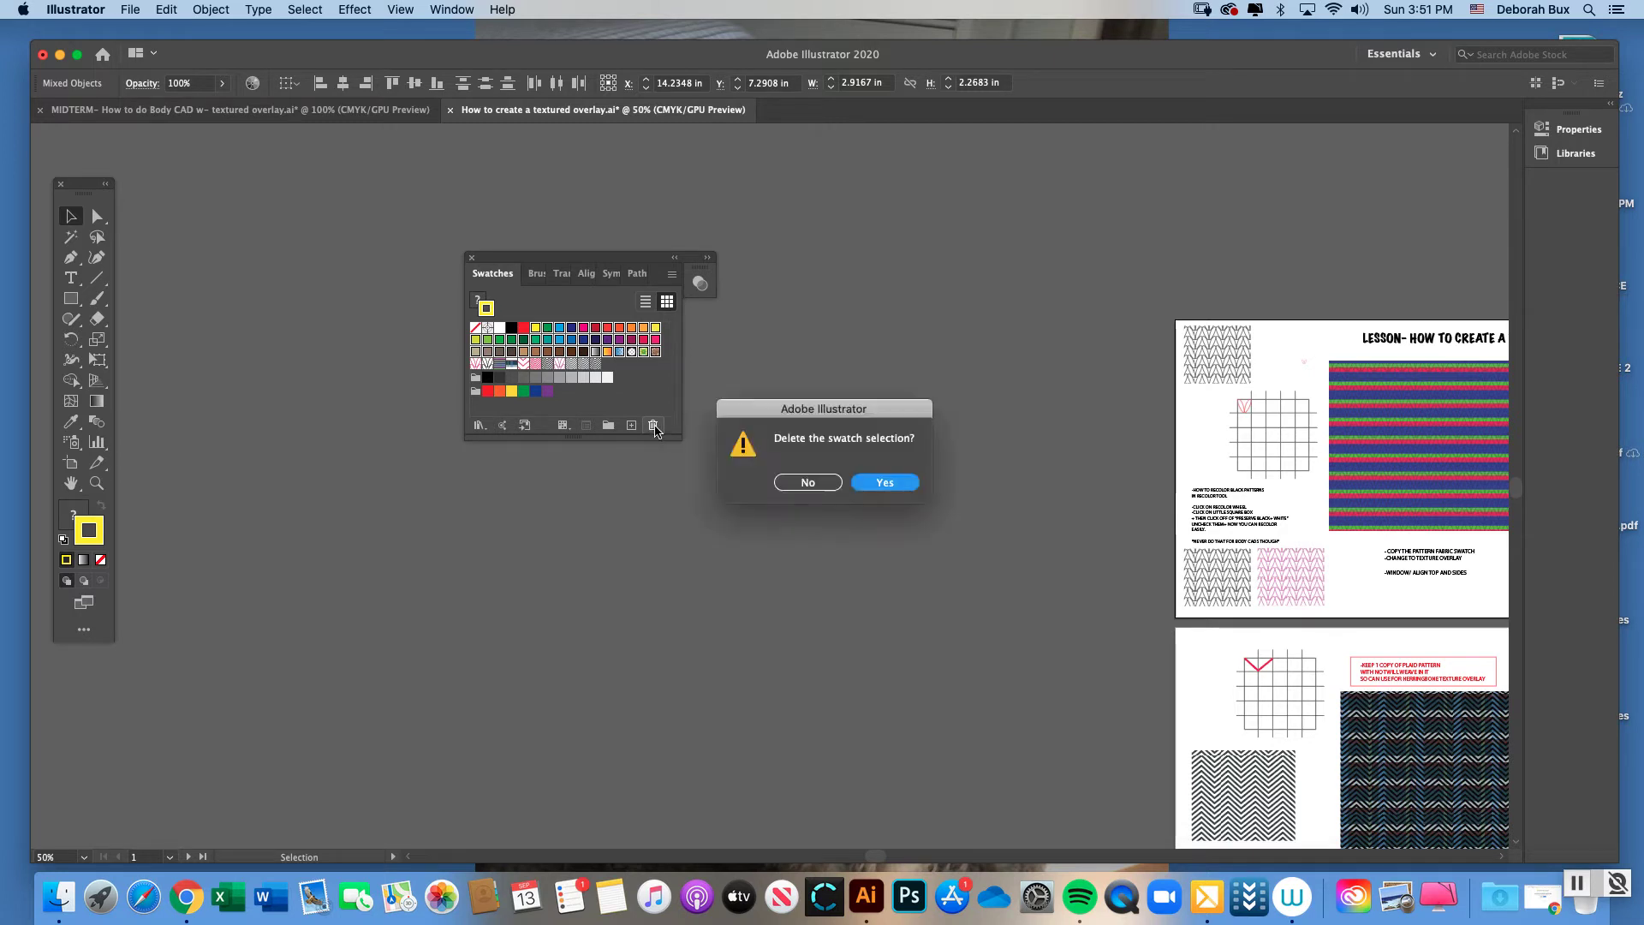
click(886, 482)
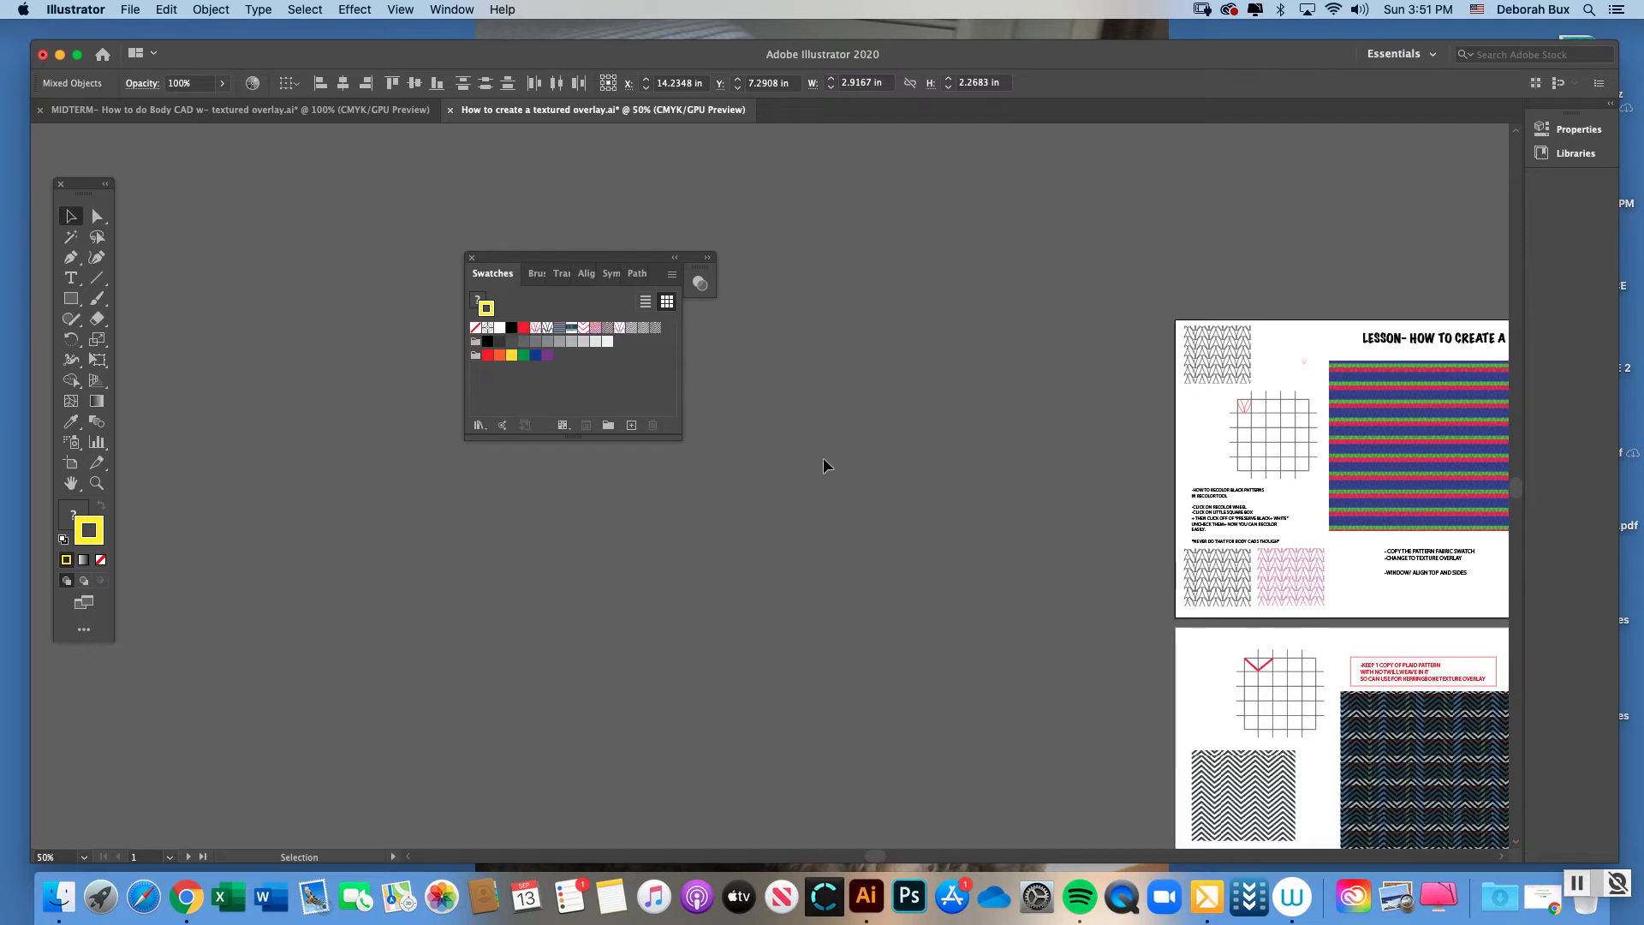
- Delete the gray color group and the Brights color group from the swatches
click(475, 341)
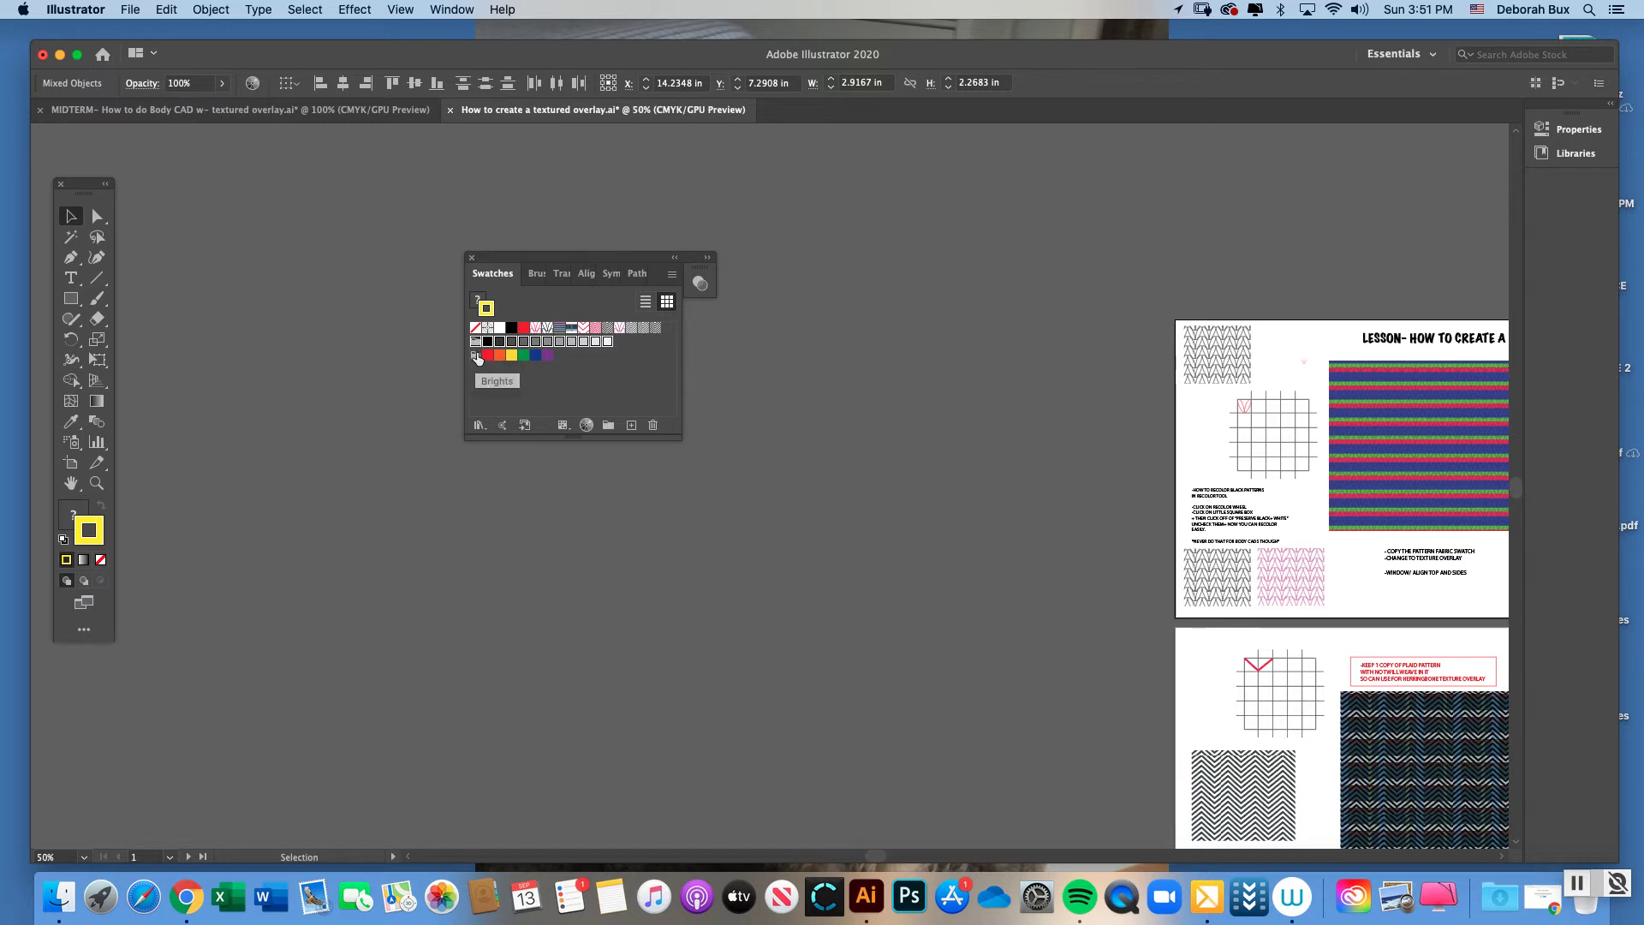
click(476, 358)
shift+click(477, 358)
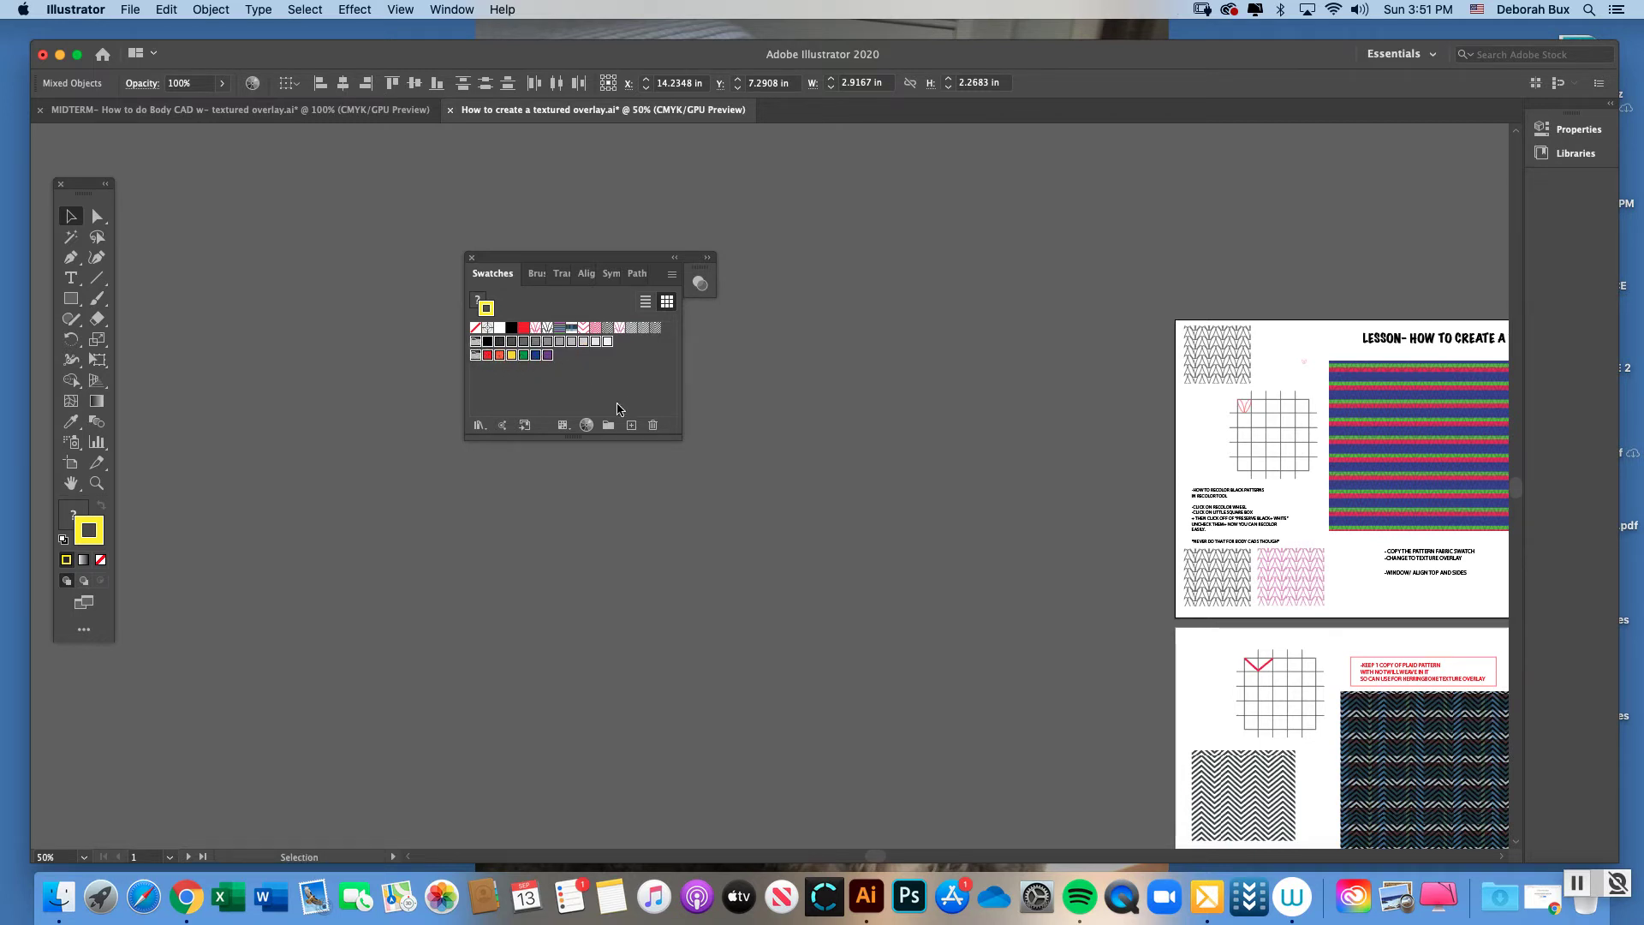
click(655, 427)
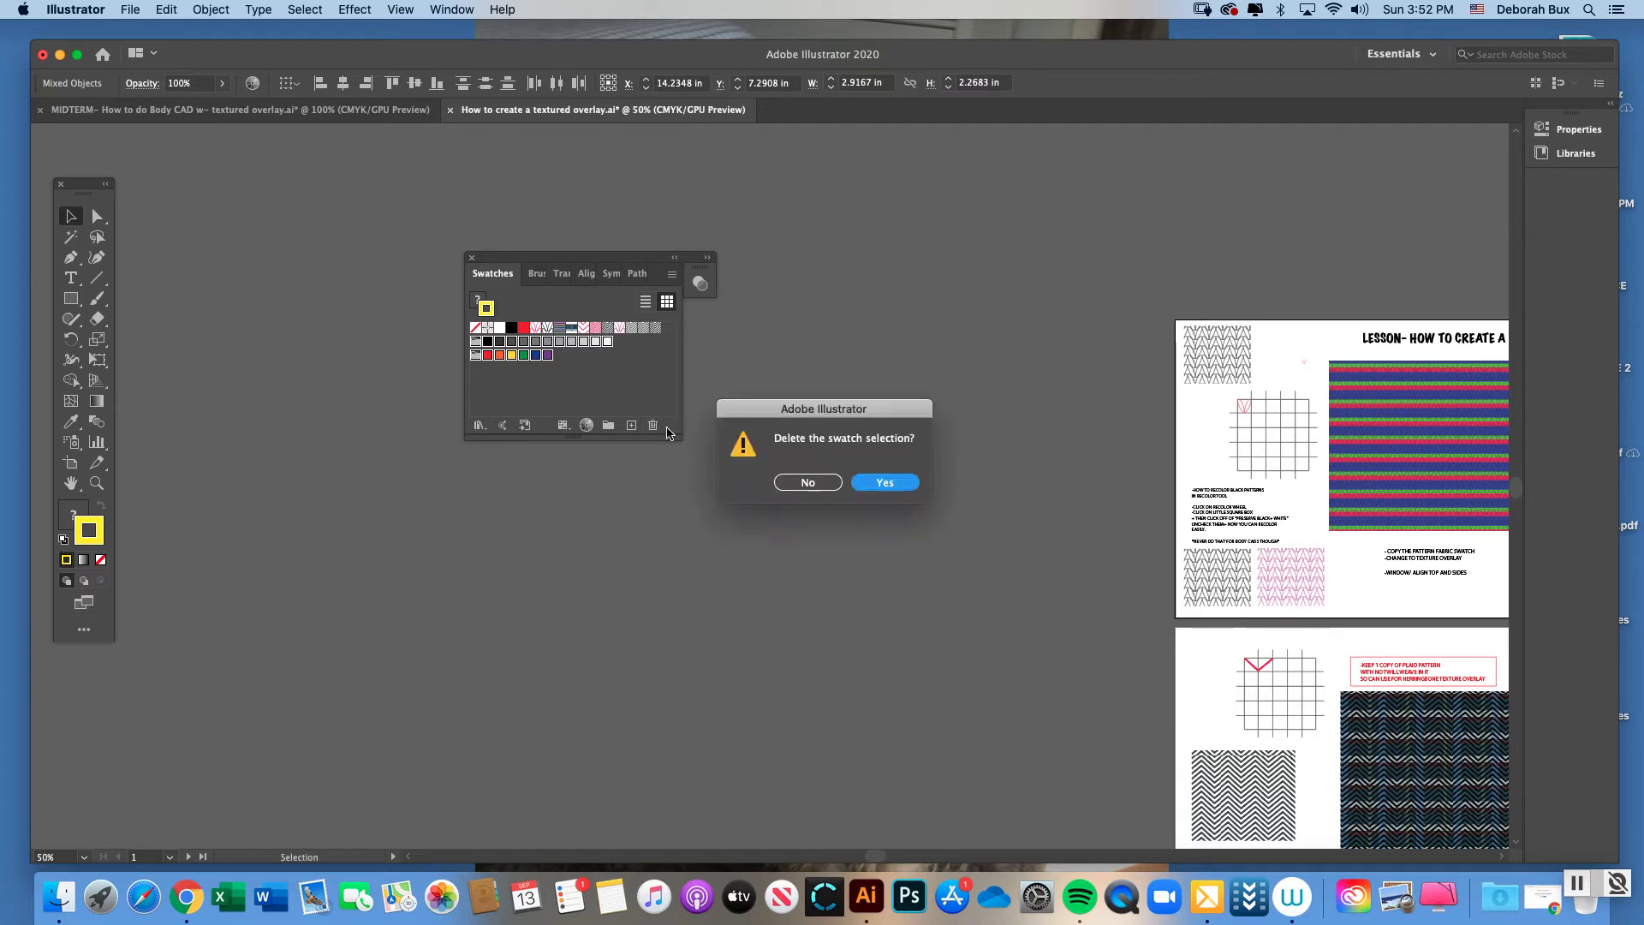
click(889, 479)
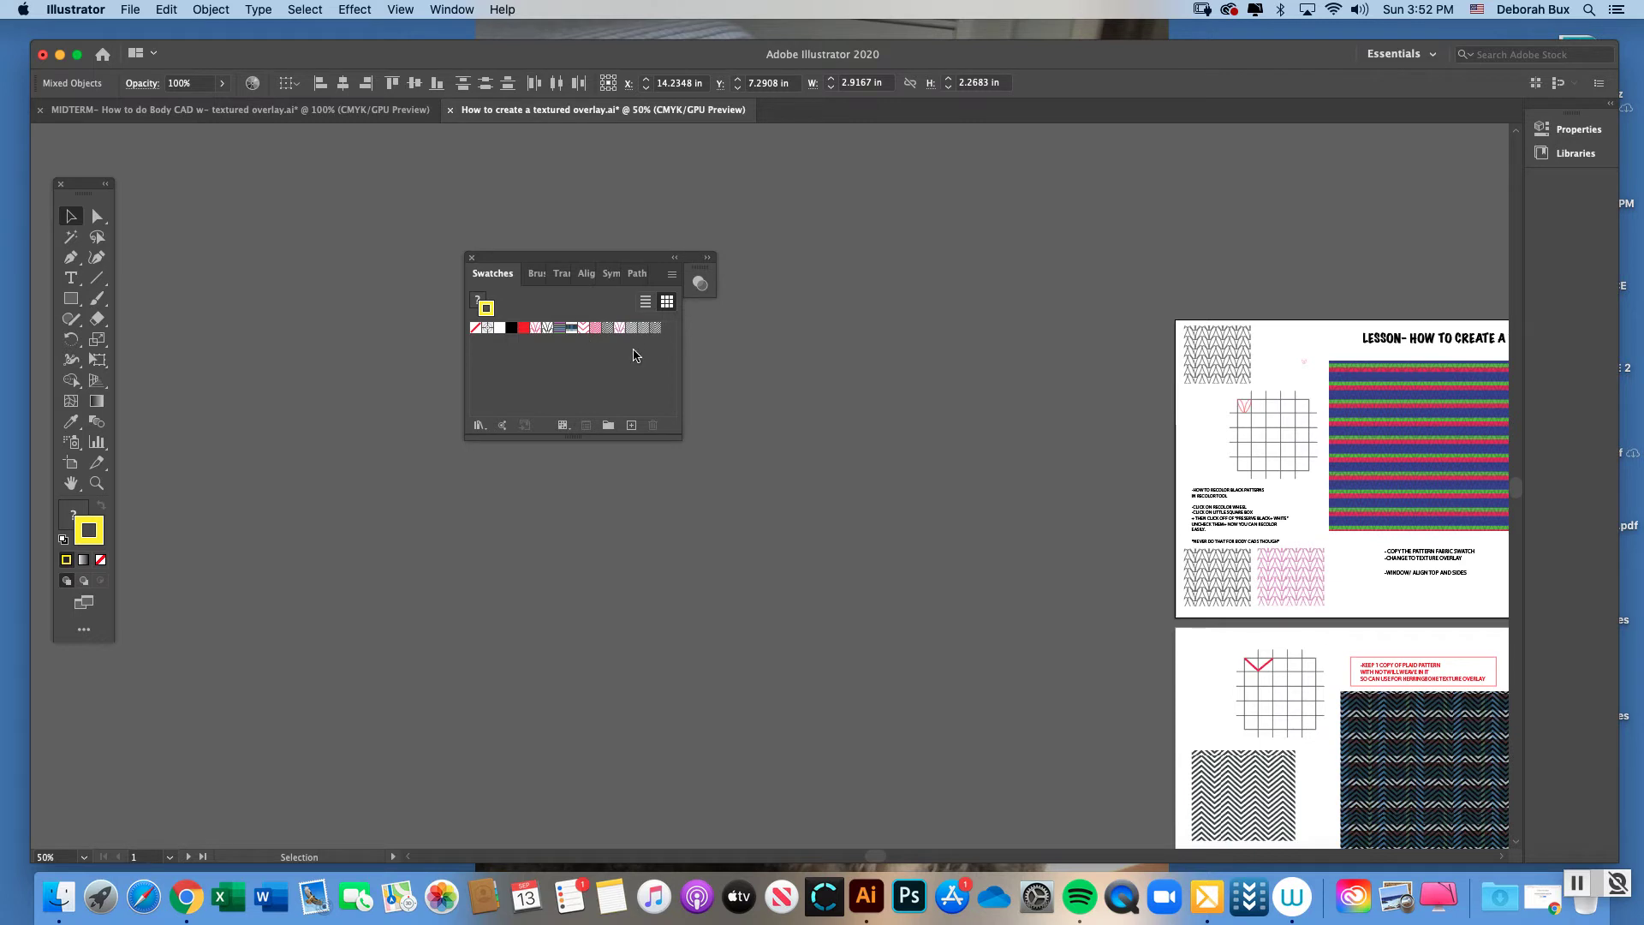
- Return to the MIDTERM body CAD document and place its swatches clear of the palette artboard
scroll(882, 856, right, 5)
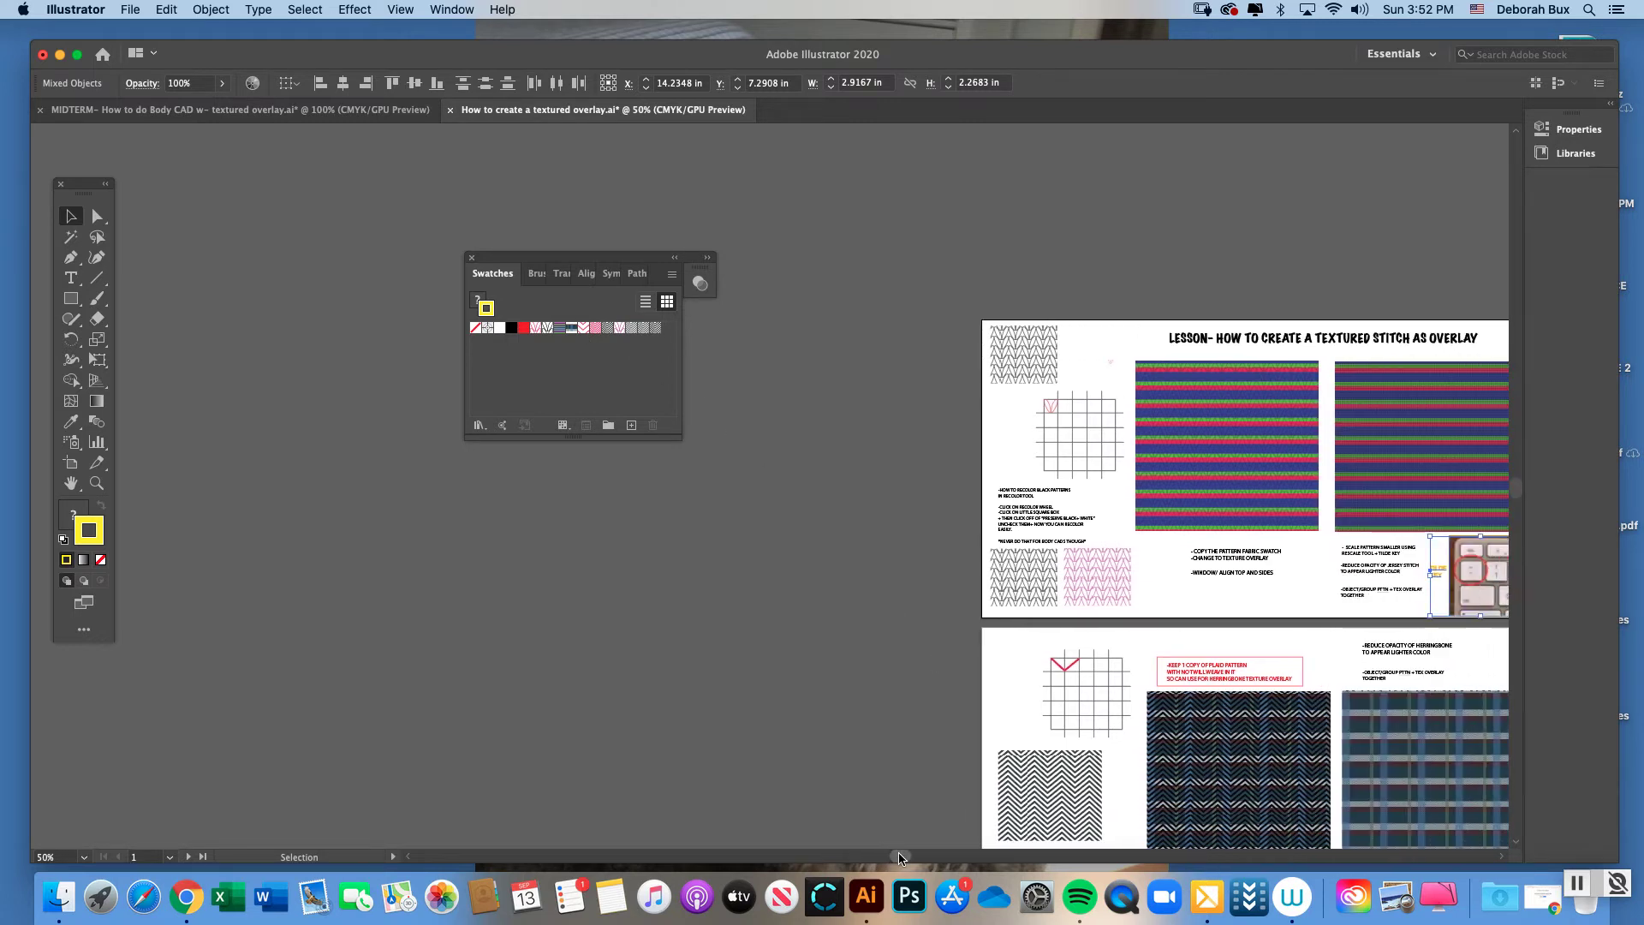
scroll(910, 855, left, 3)
scroll(885, 856, left, 2)
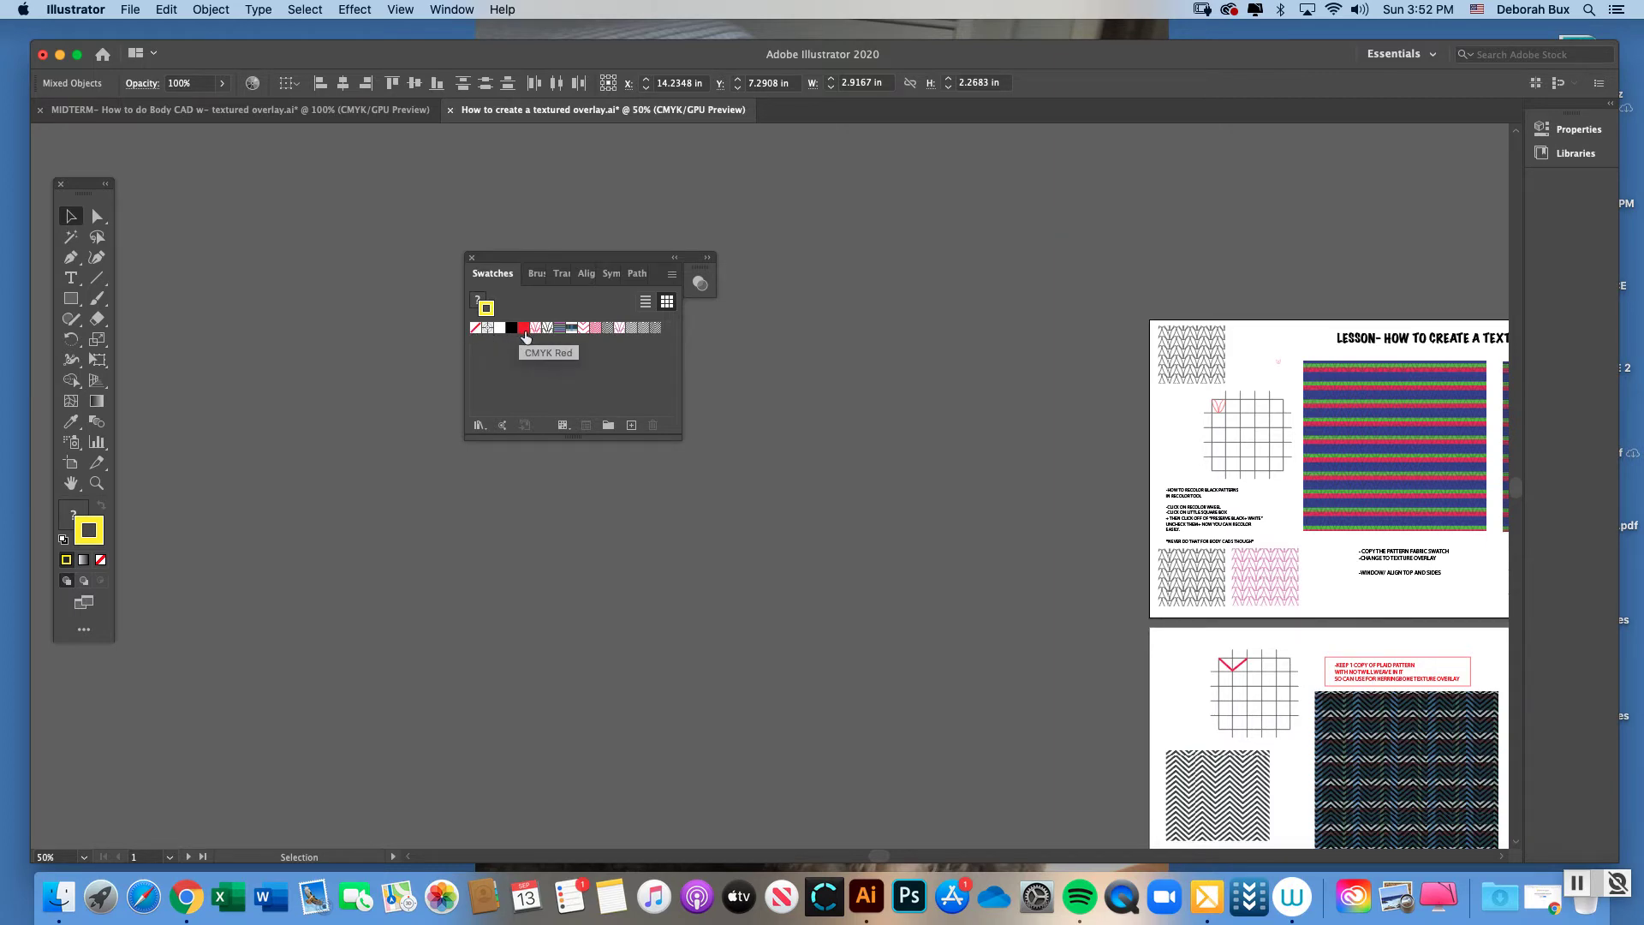
click(347, 112)
drag(564, 265, 1238, 210)
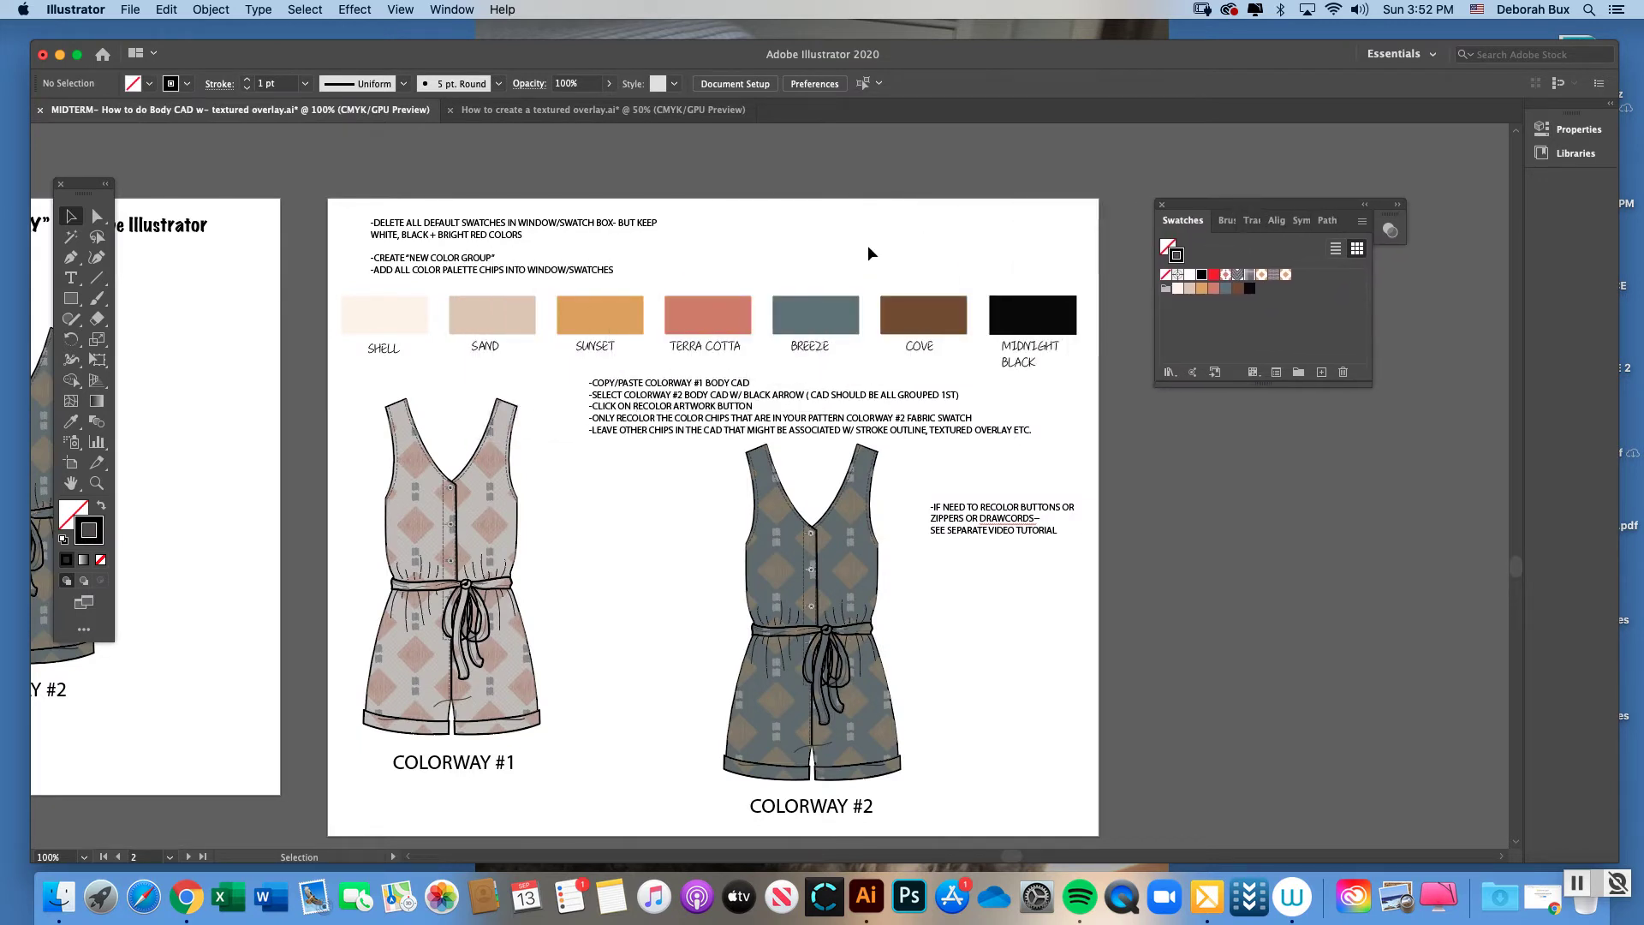
- Add the fill color of the Shell palette chip to the document's swatches
click(374, 322)
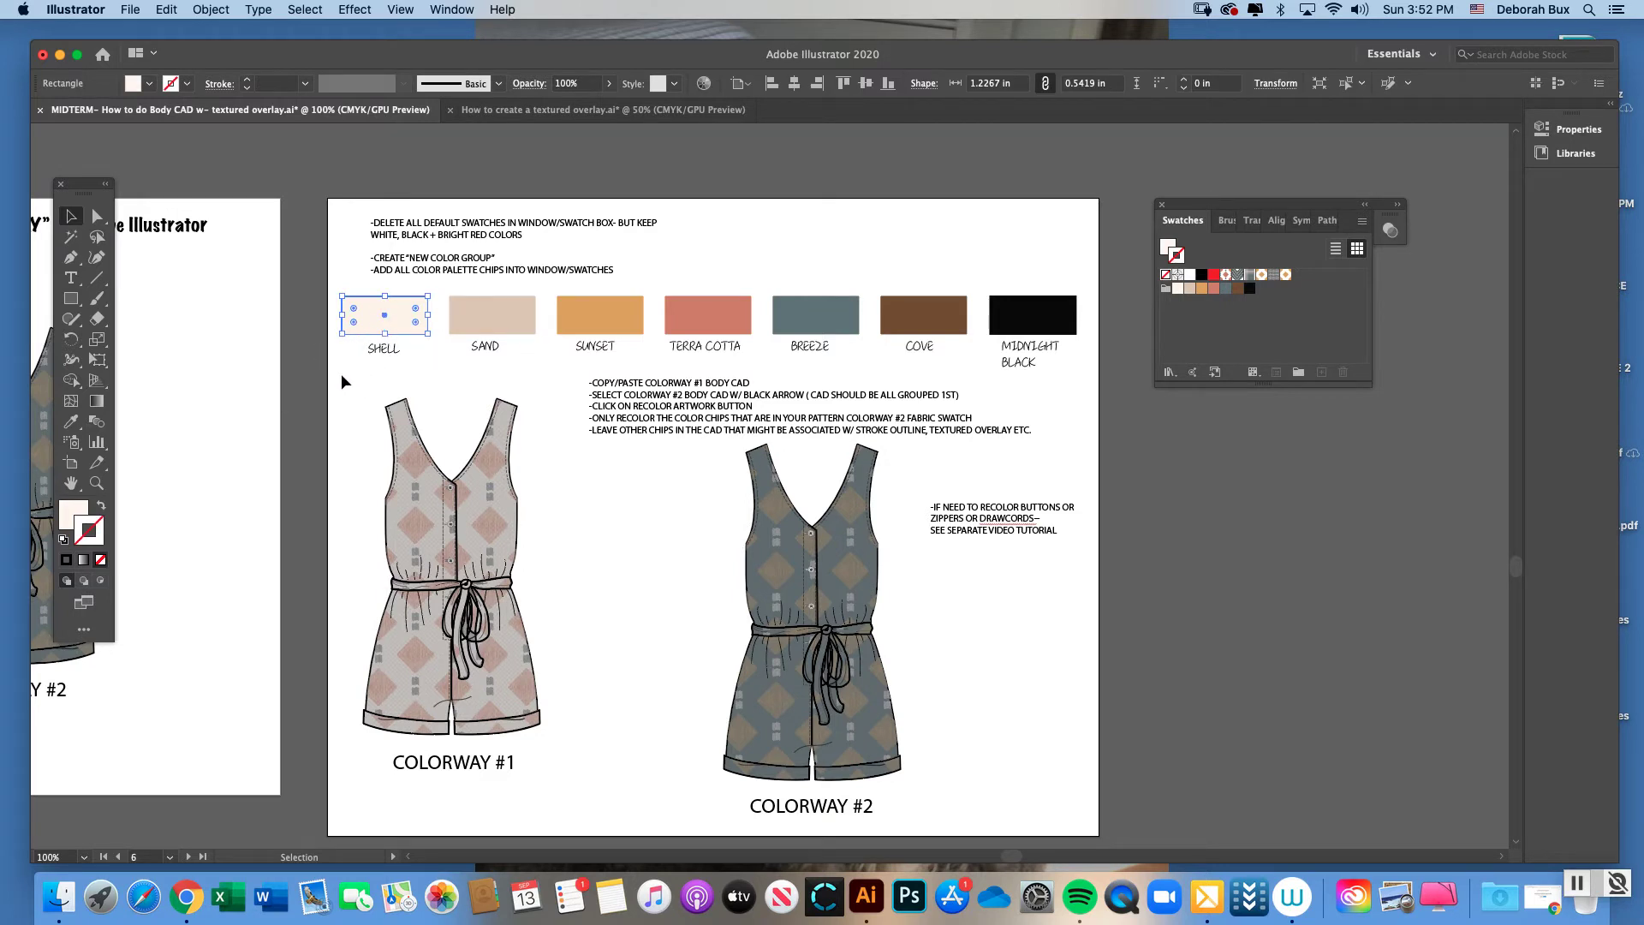
click(72, 511)
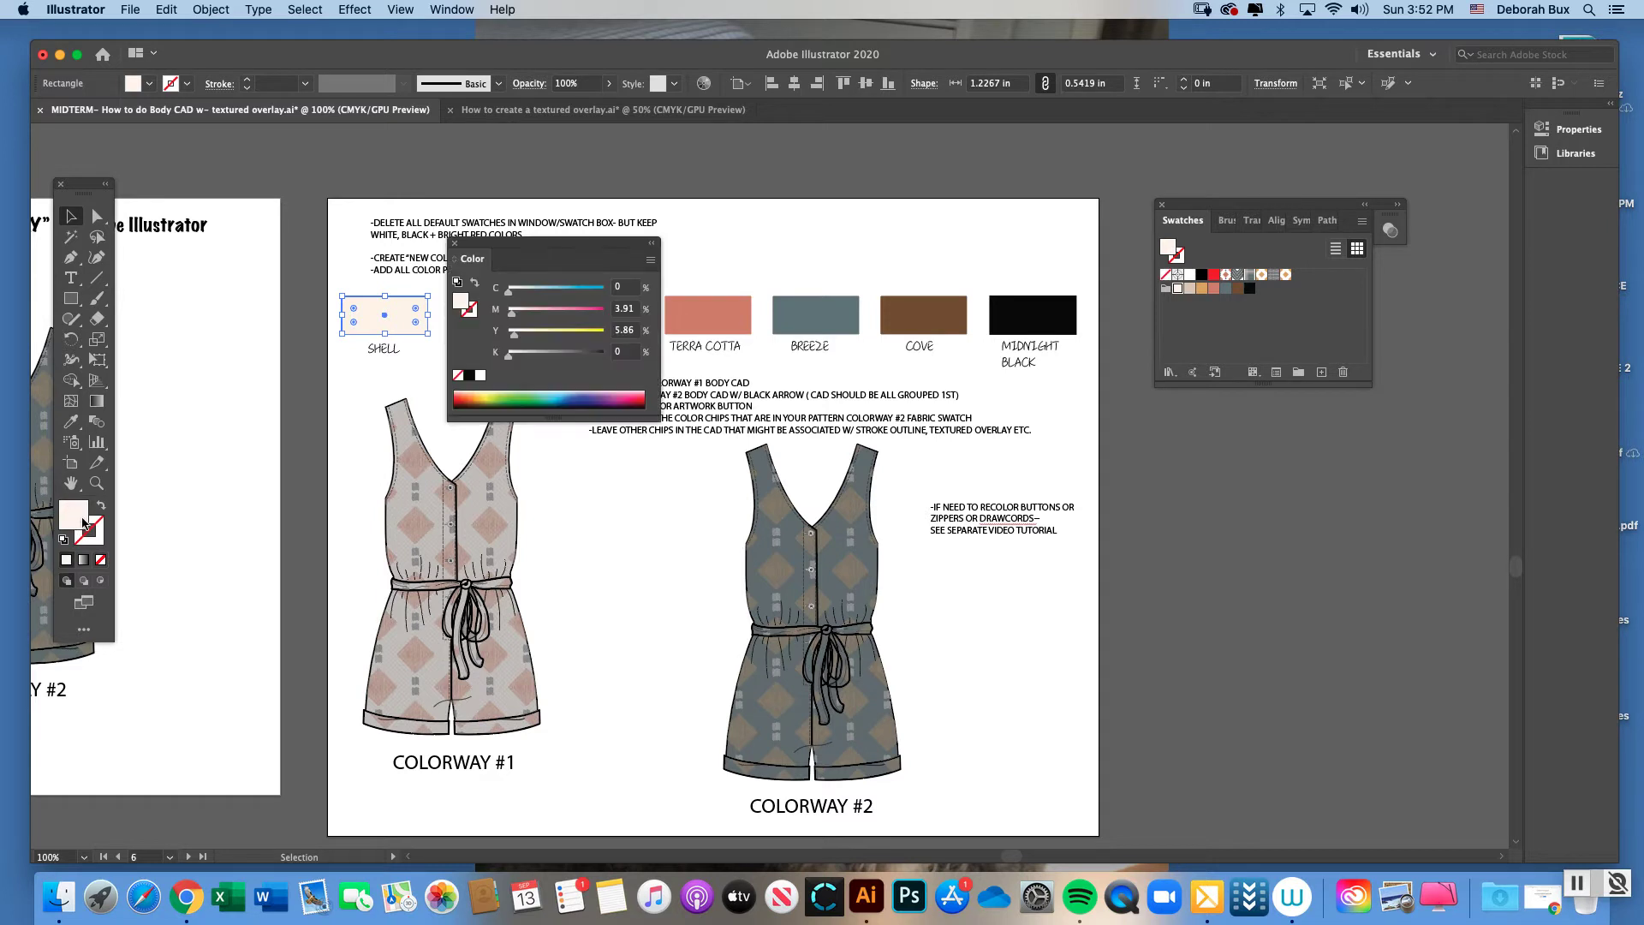
click(454, 243)
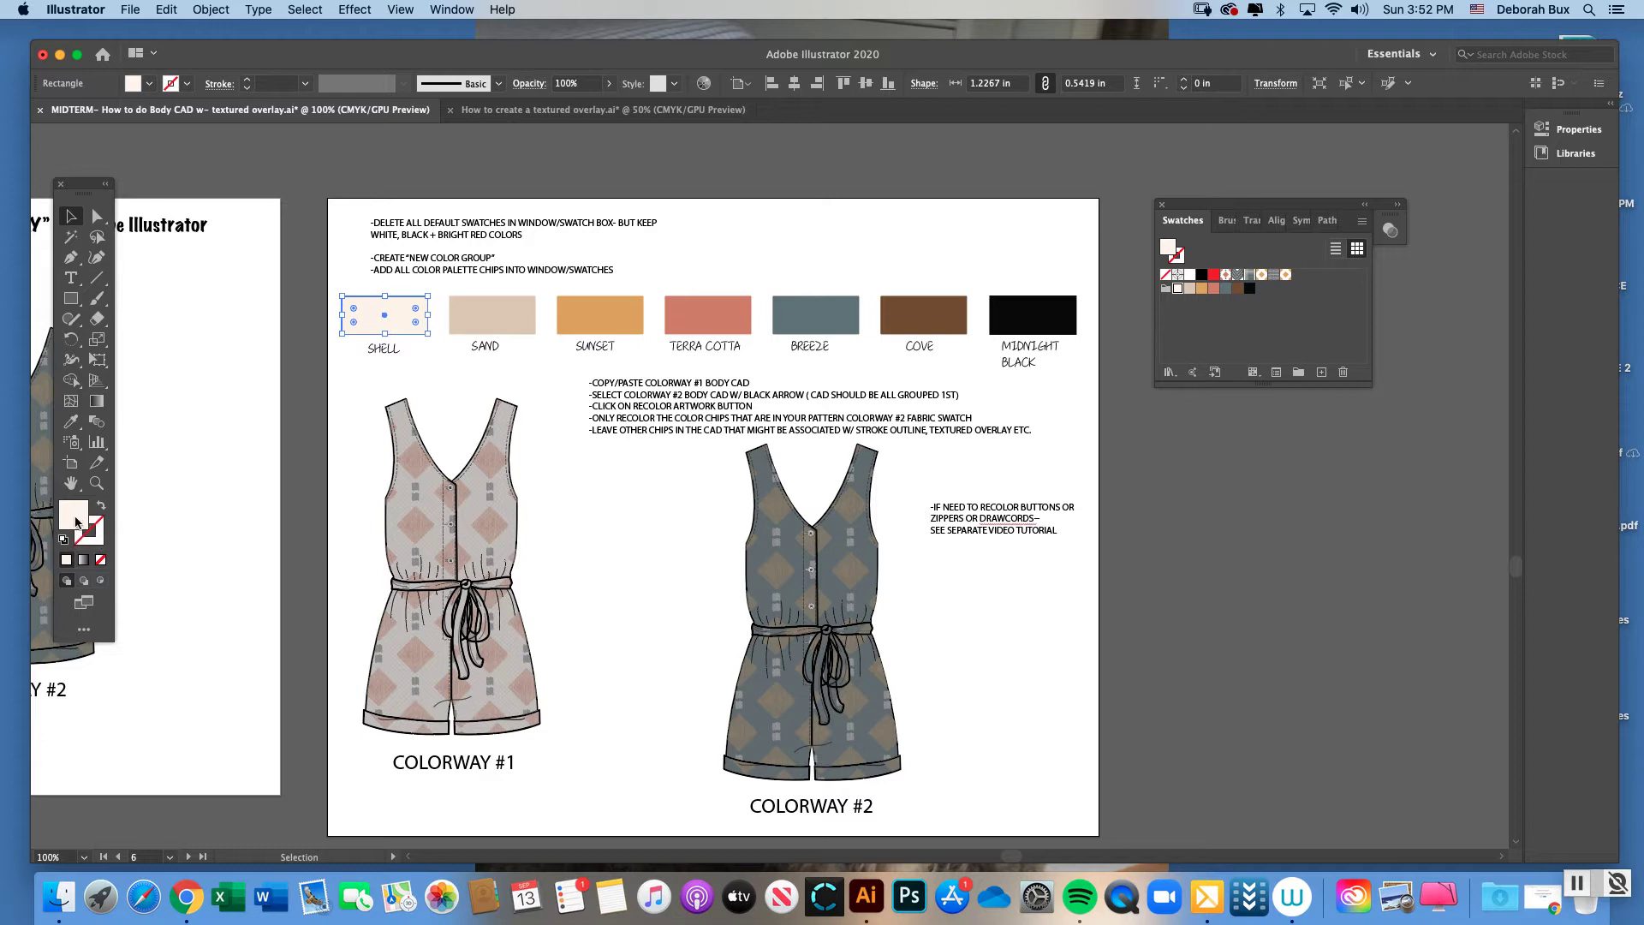
drag(74, 518, 1189, 319)
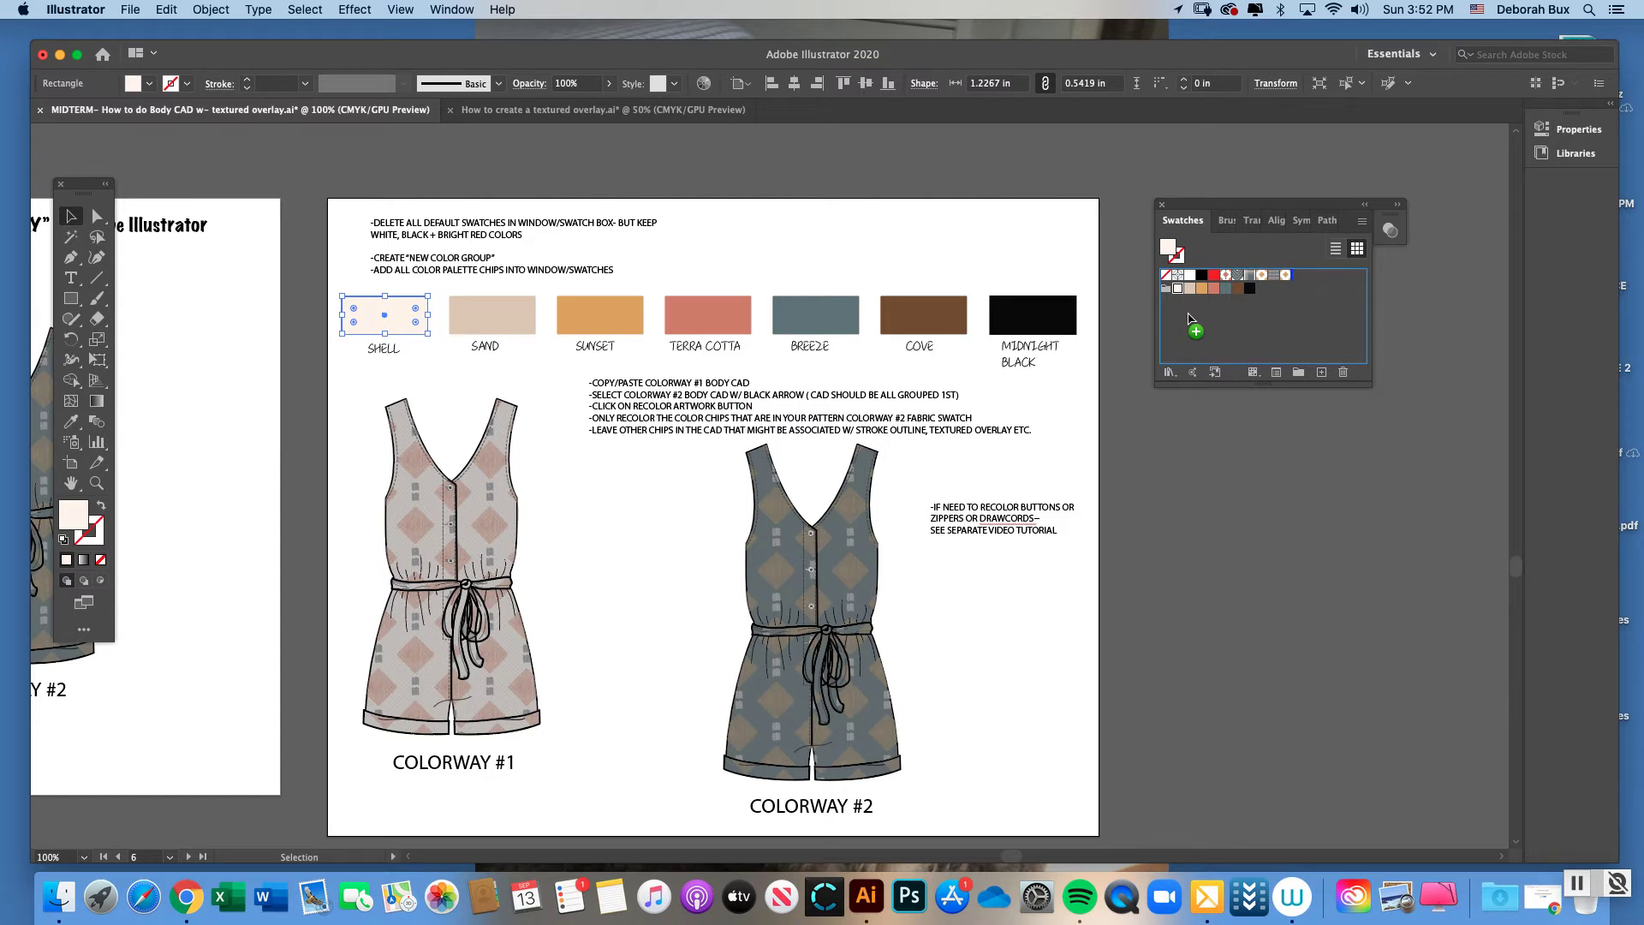
- Undo adding the loose Shell swatch outside a color group and deselect the Shell chip
drag(1190, 318, 1190, 319)
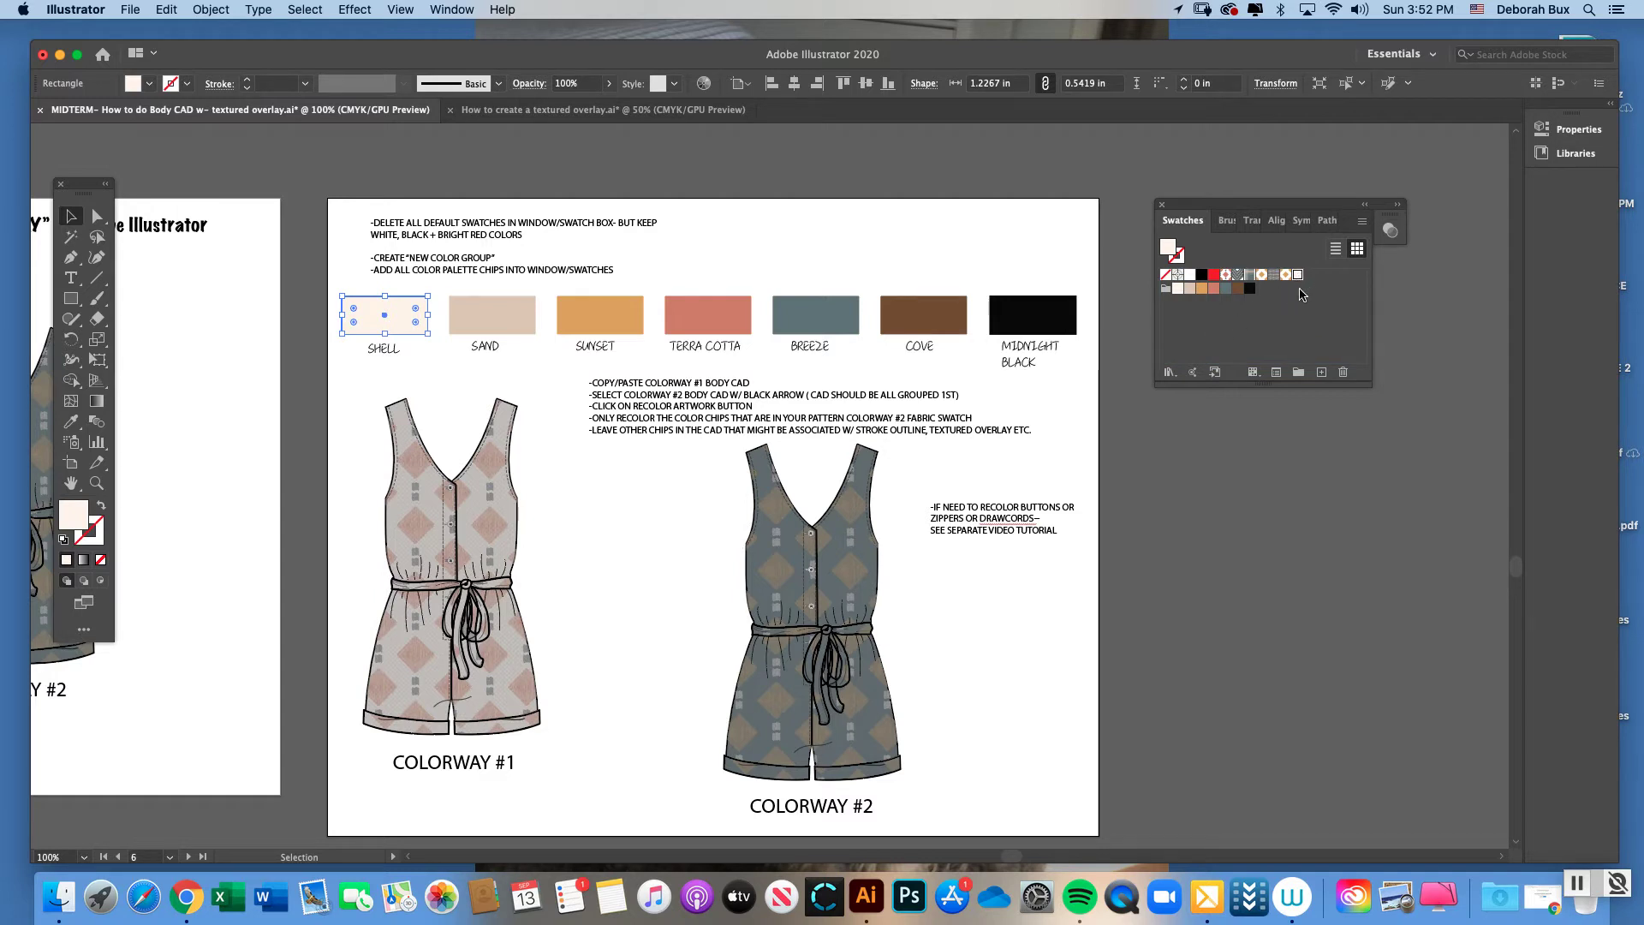
key(super+z)
click(268, 555)
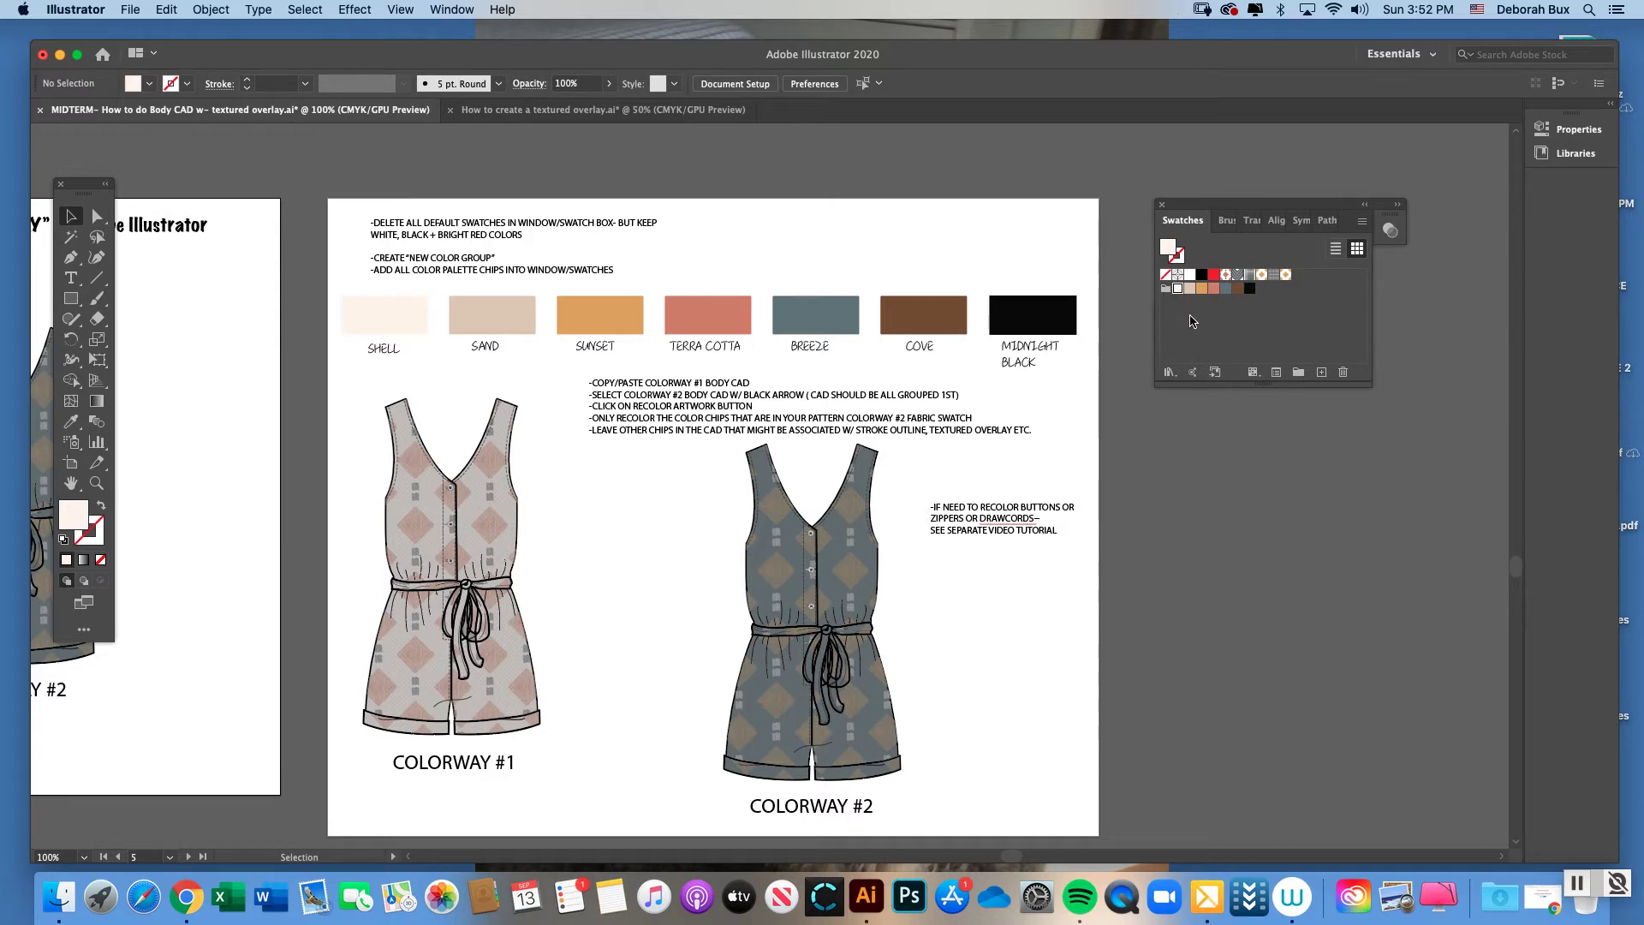
- Create a new color group named Color Group 1 and move its swatch back into the existing palette group
click(1299, 375)
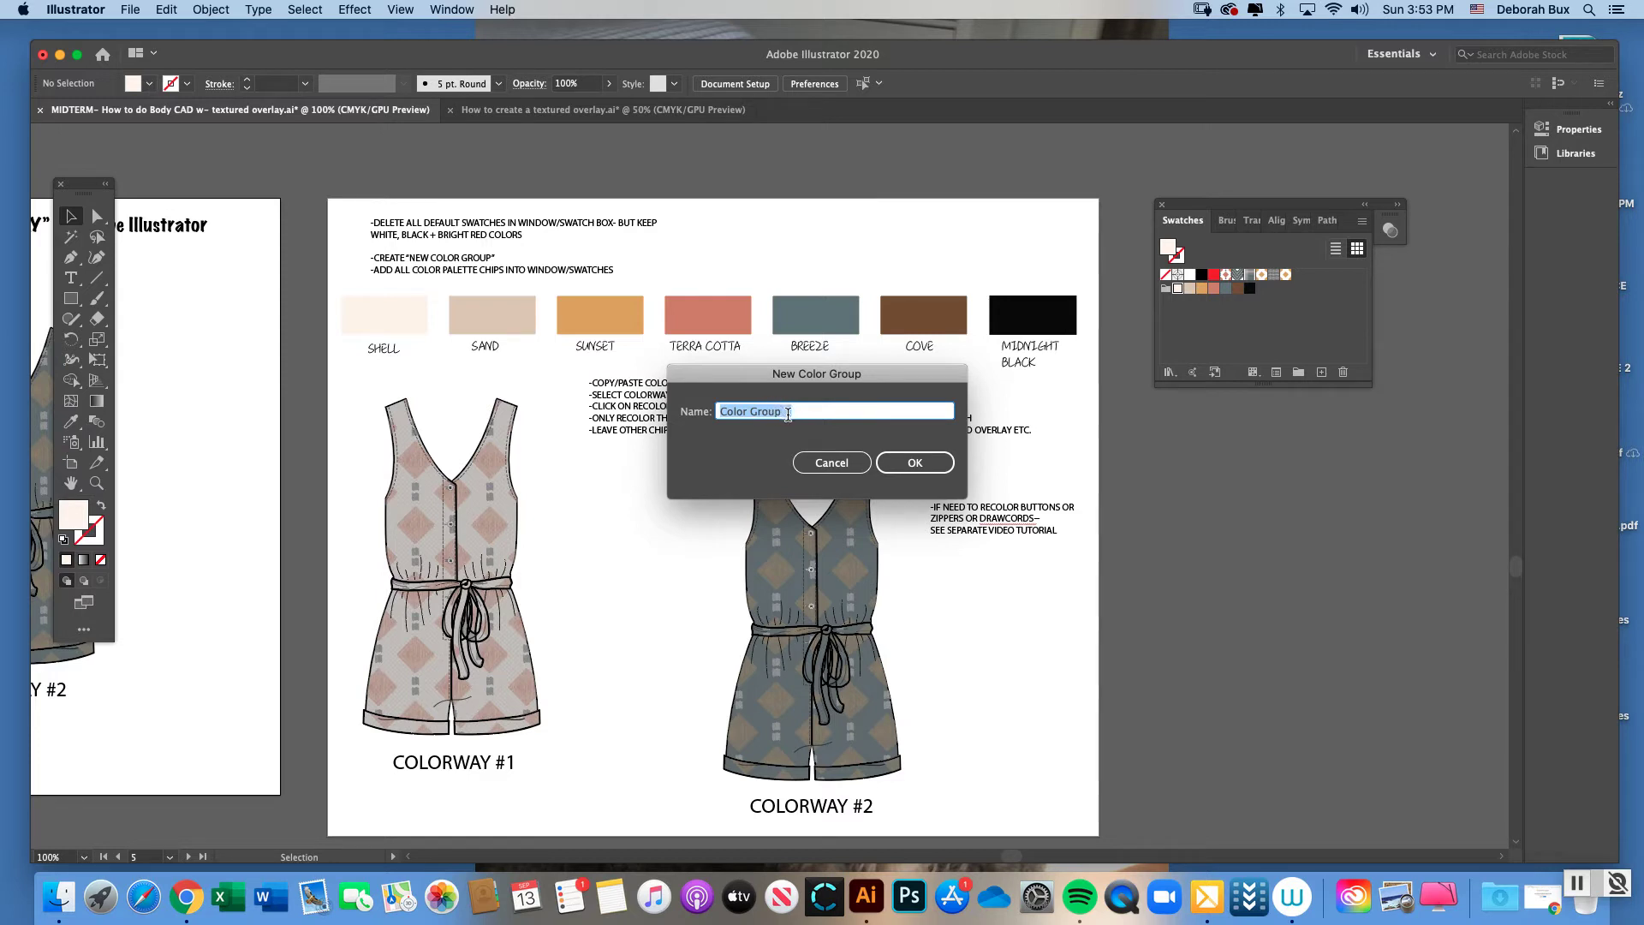
click(914, 463)
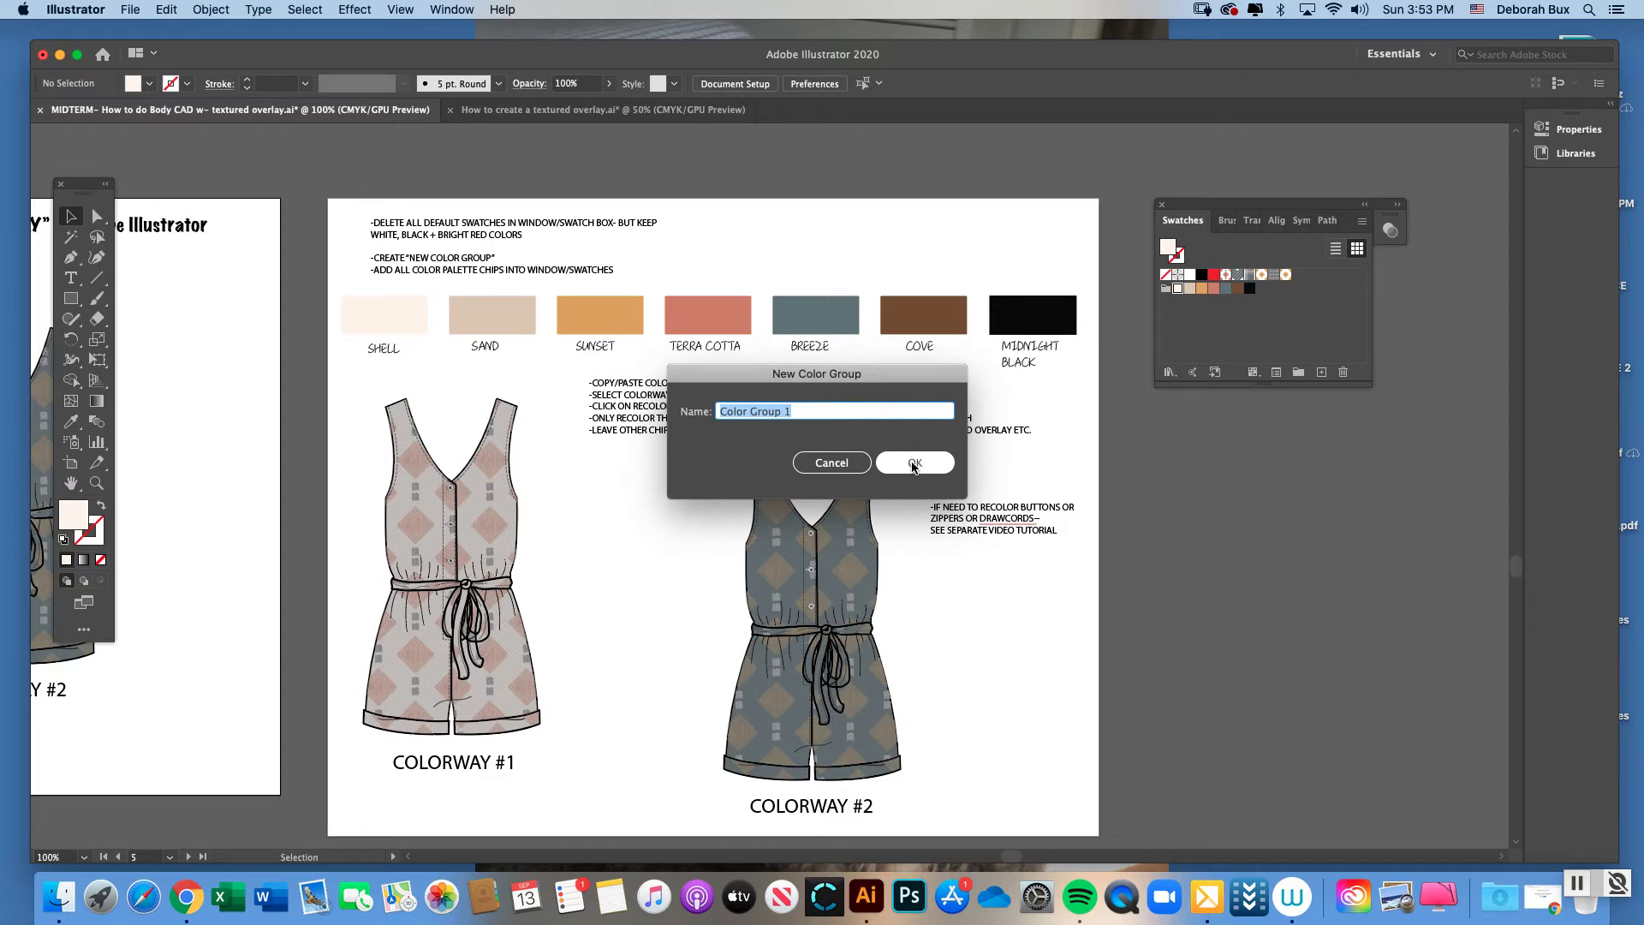
click(913, 465)
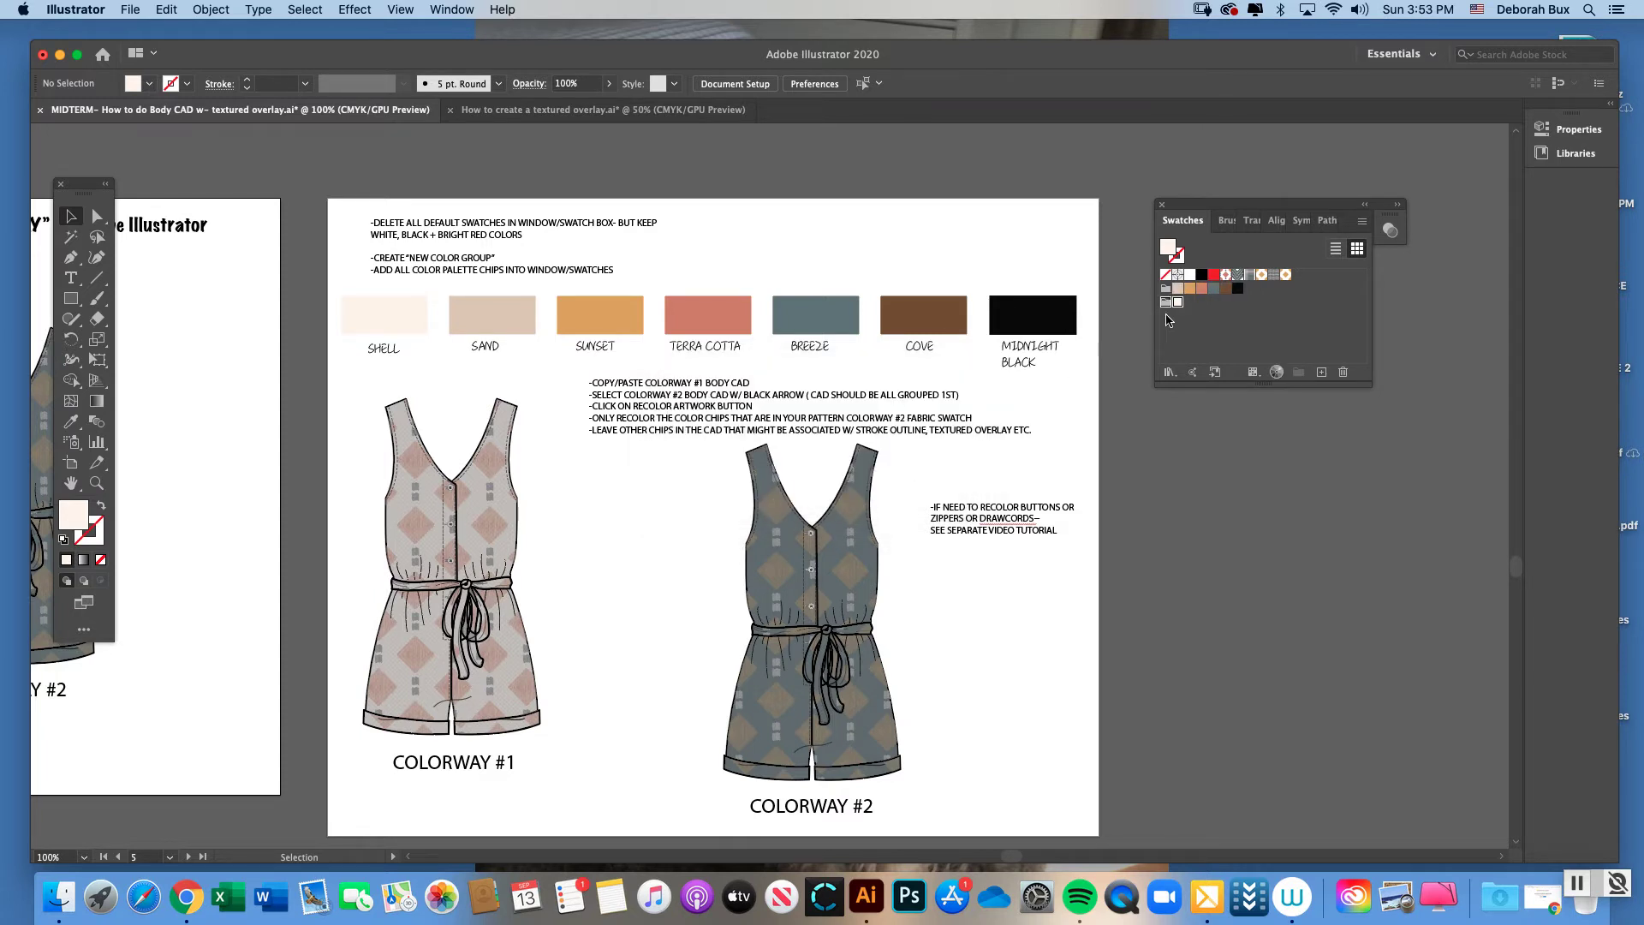
drag(1178, 301, 1177, 293)
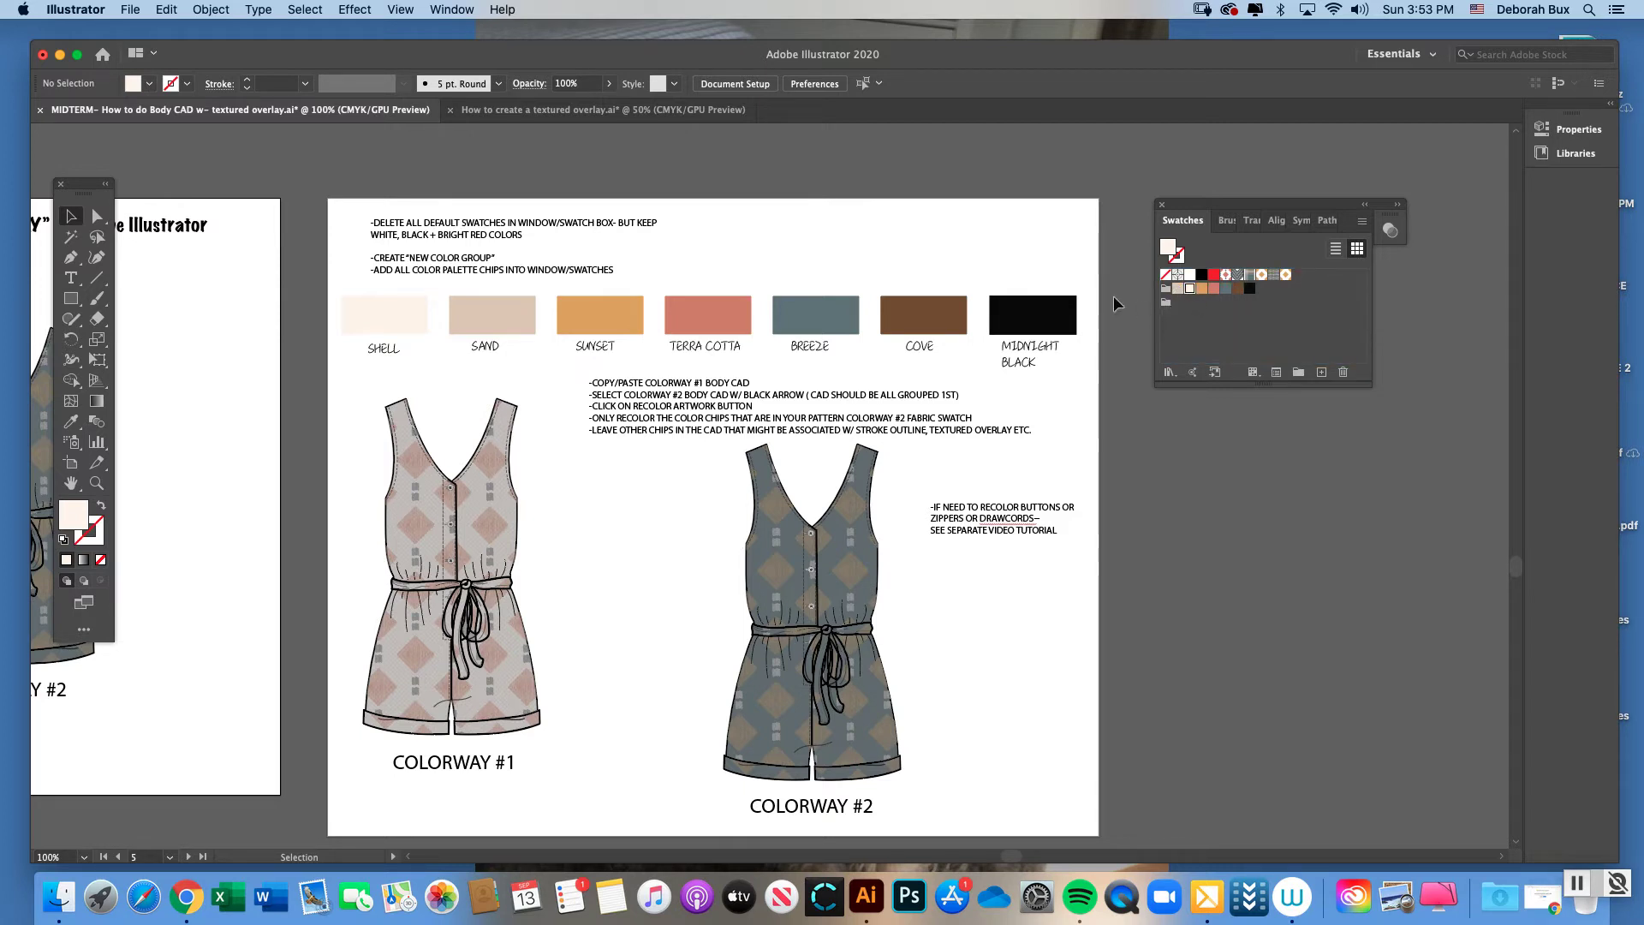
- Add the fill colors of the Shell, Sand and Sunset chips to the new color group, in that order
click(394, 325)
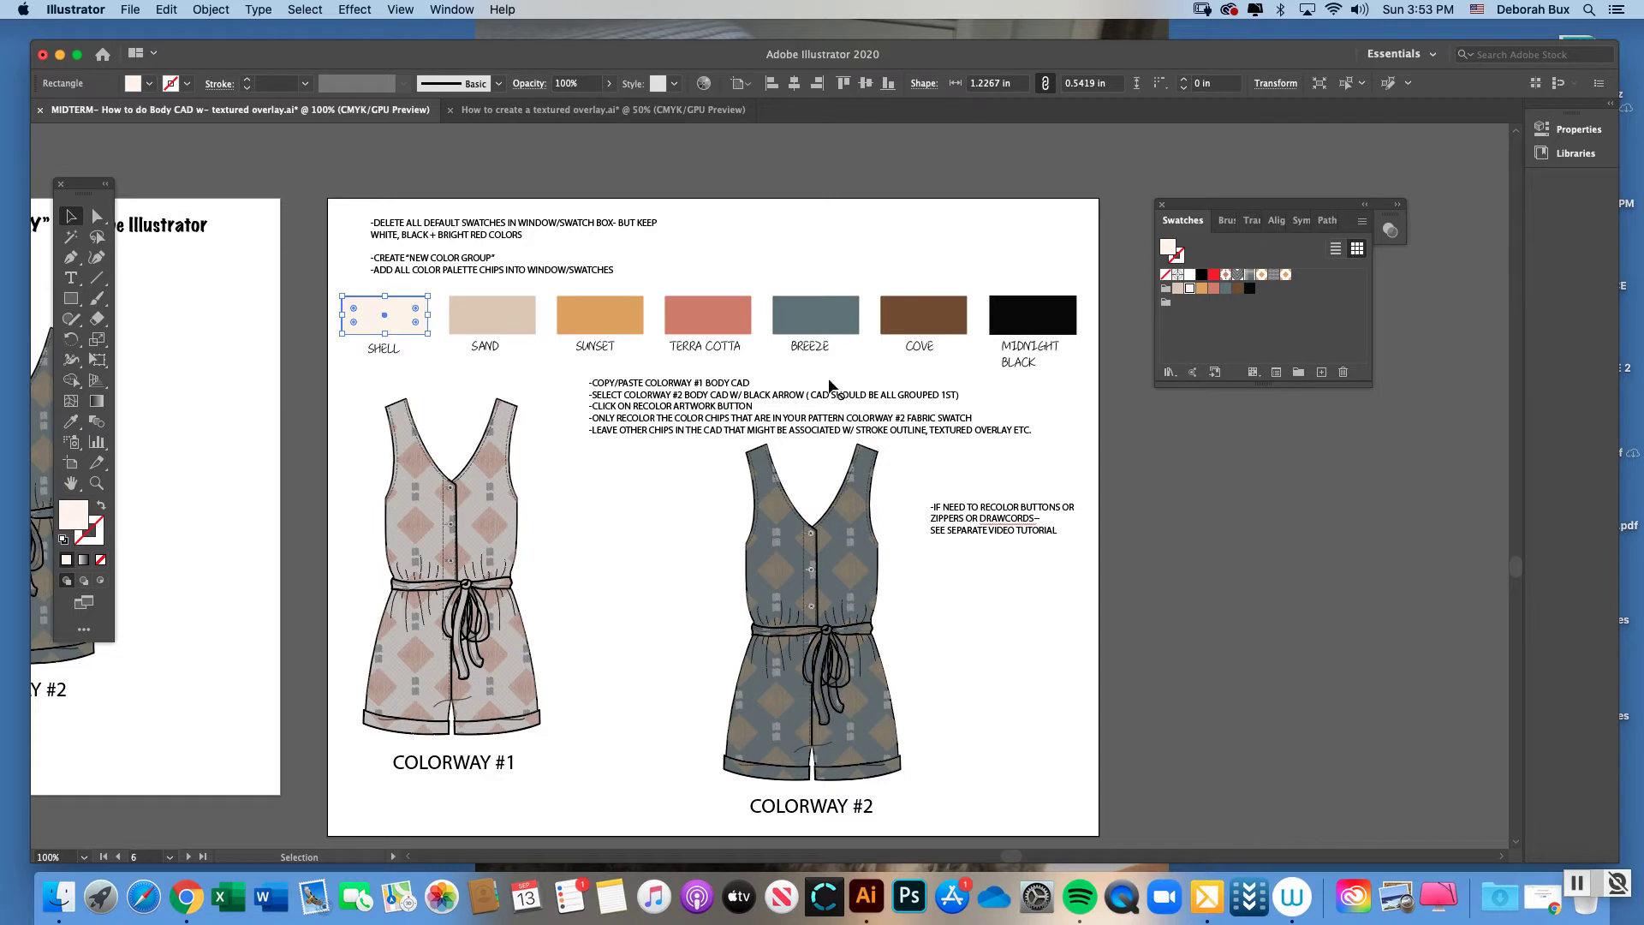
drag(1142, 321, 1170, 307)
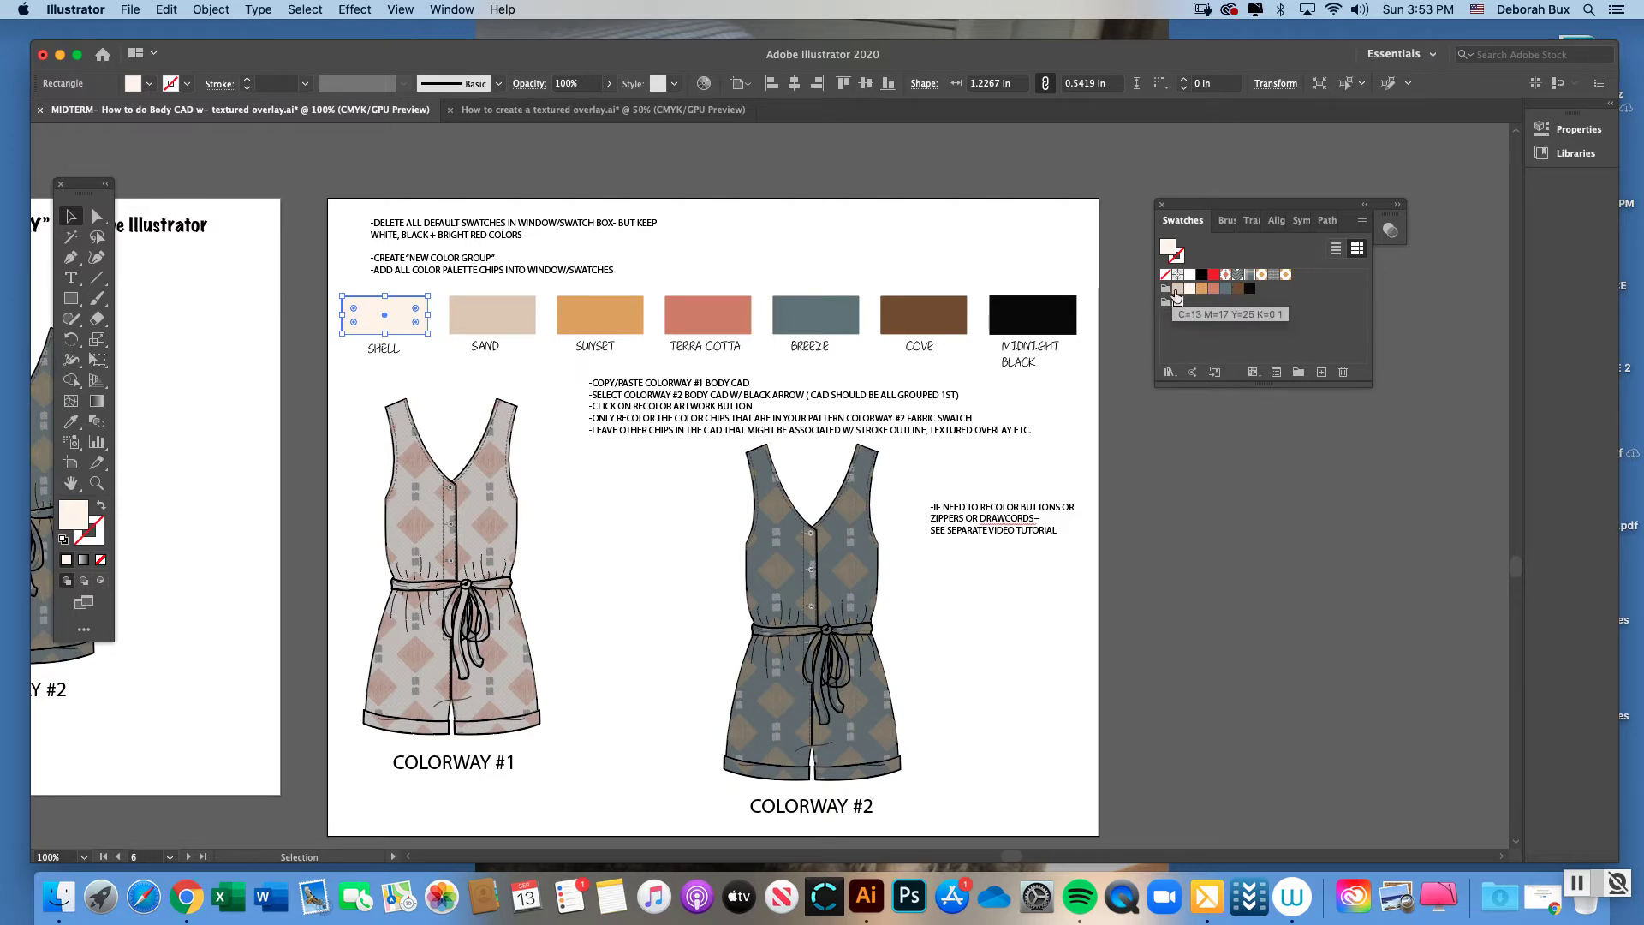
click(504, 330)
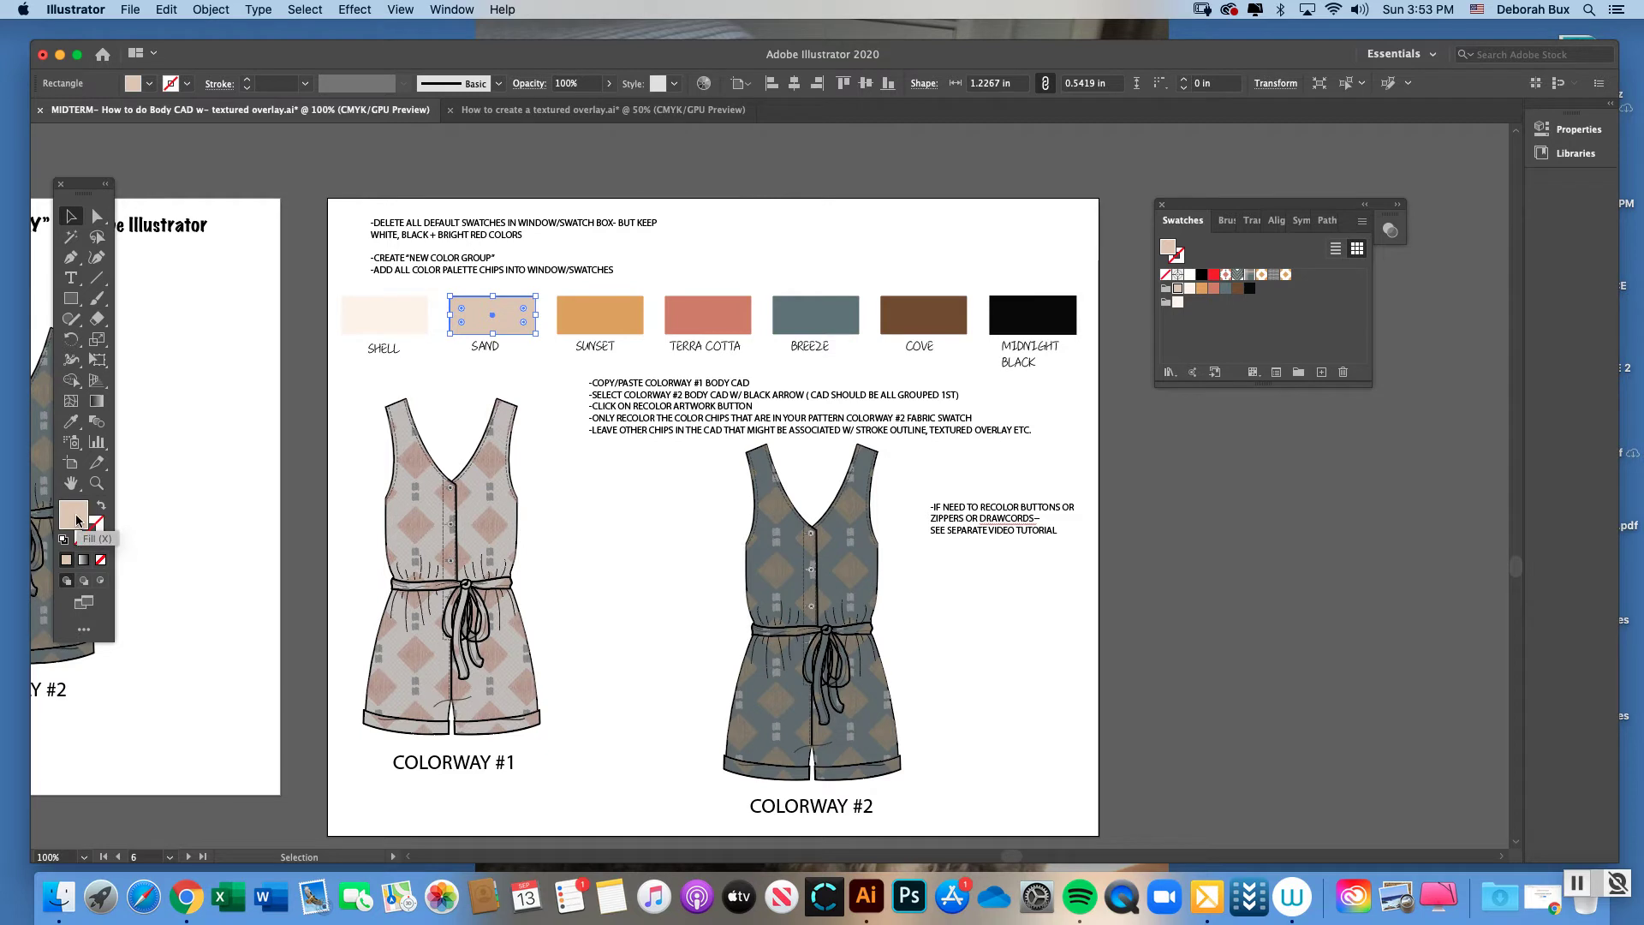
drag(460, 454, 1178, 314)
click(577, 318)
drag(72, 518, 1199, 305)
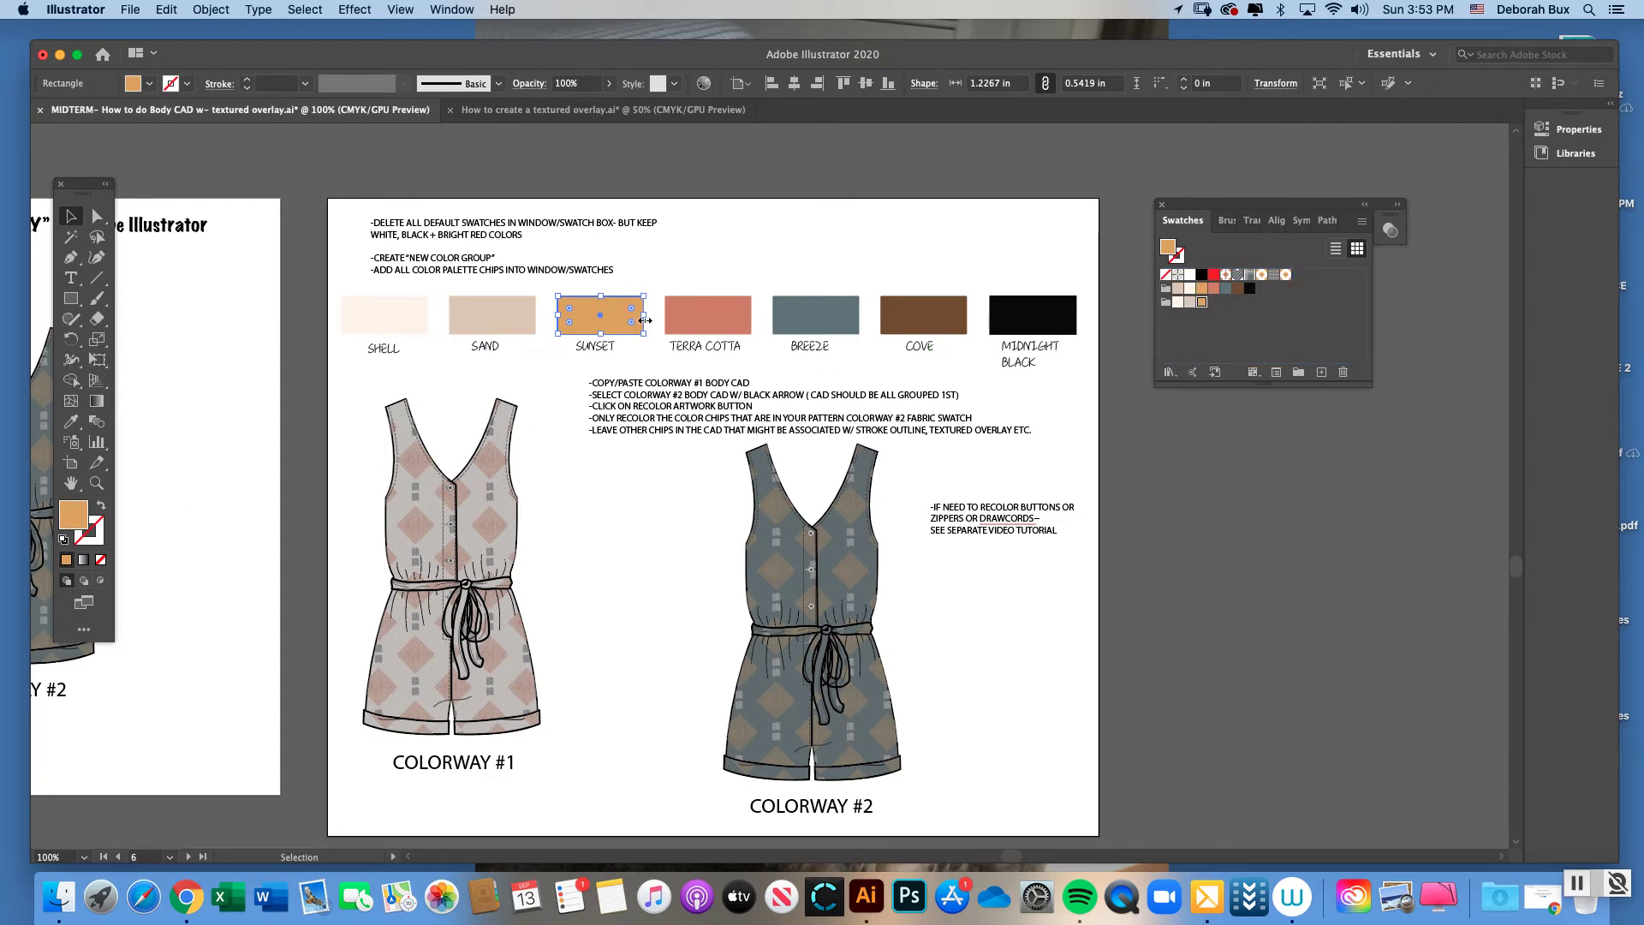
- Add the fill colors of the Terra Cotta, Breeze, Cove and Midnight Black chips to the new color group
click(707, 319)
drag(74, 515, 1212, 306)
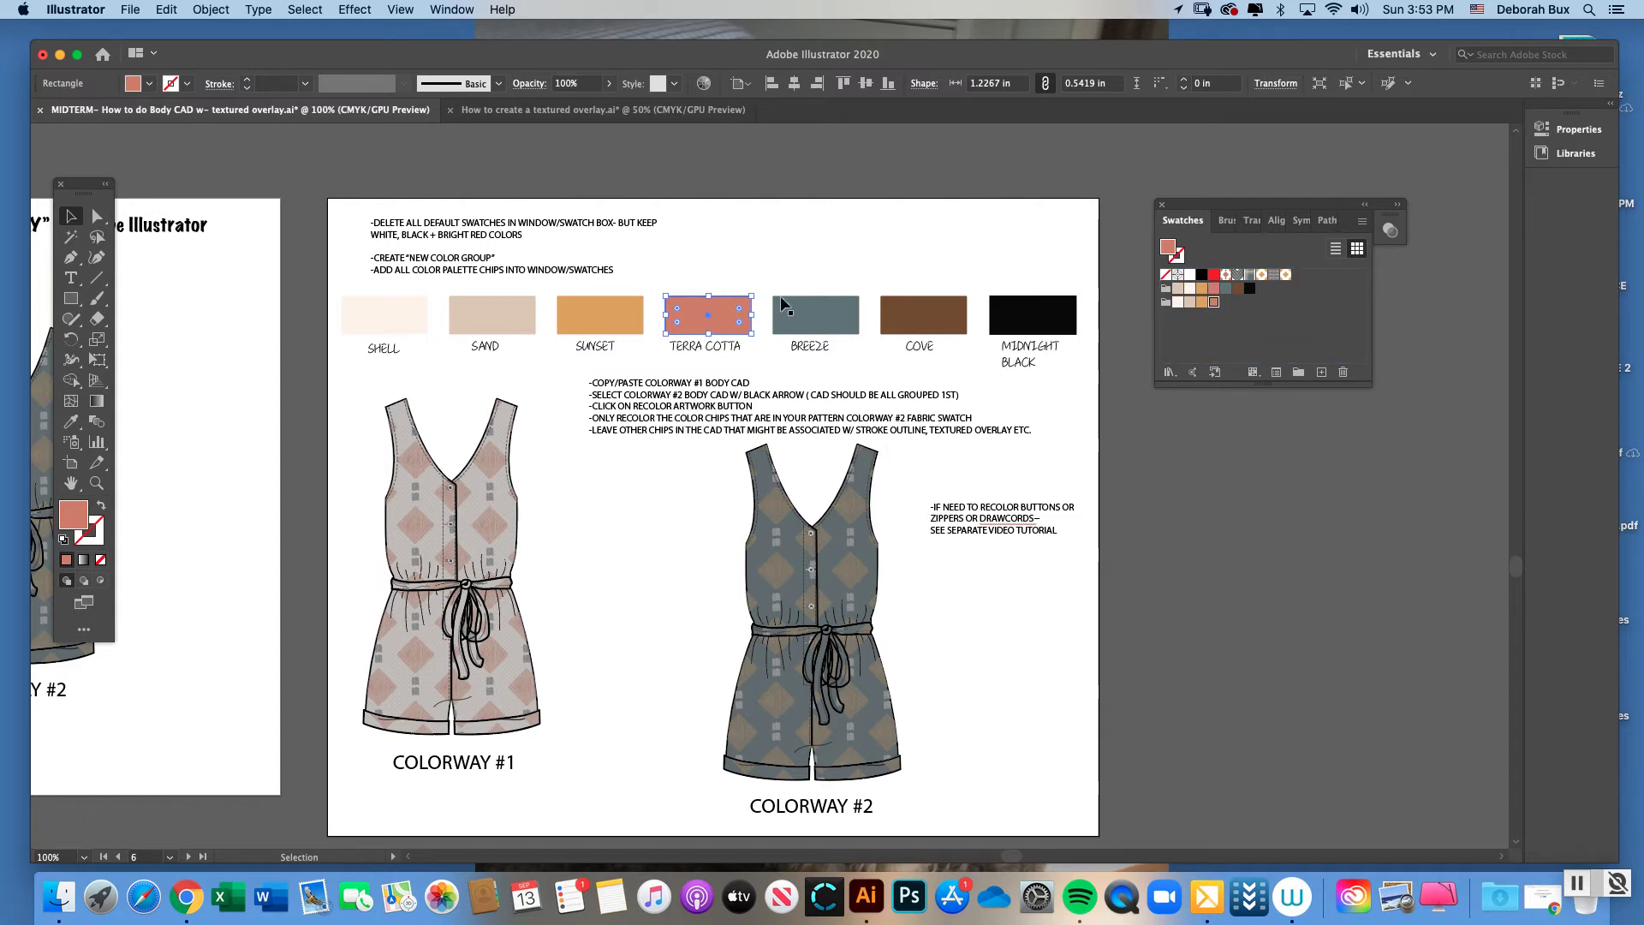
click(815, 315)
drag(75, 520, 1223, 307)
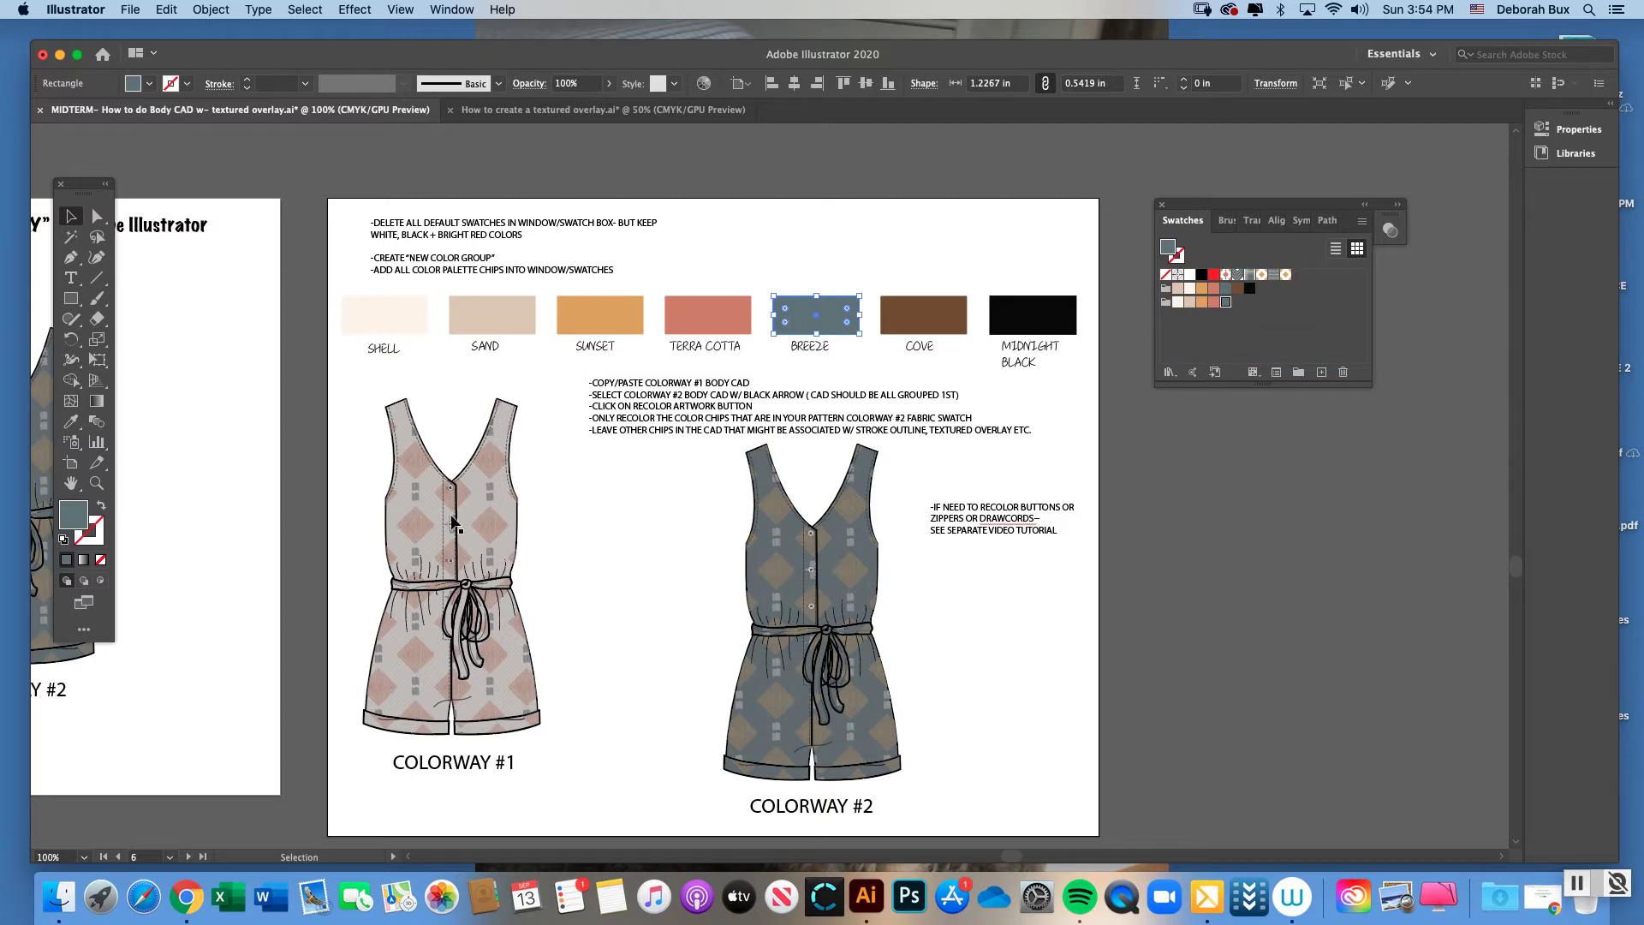
click(904, 325)
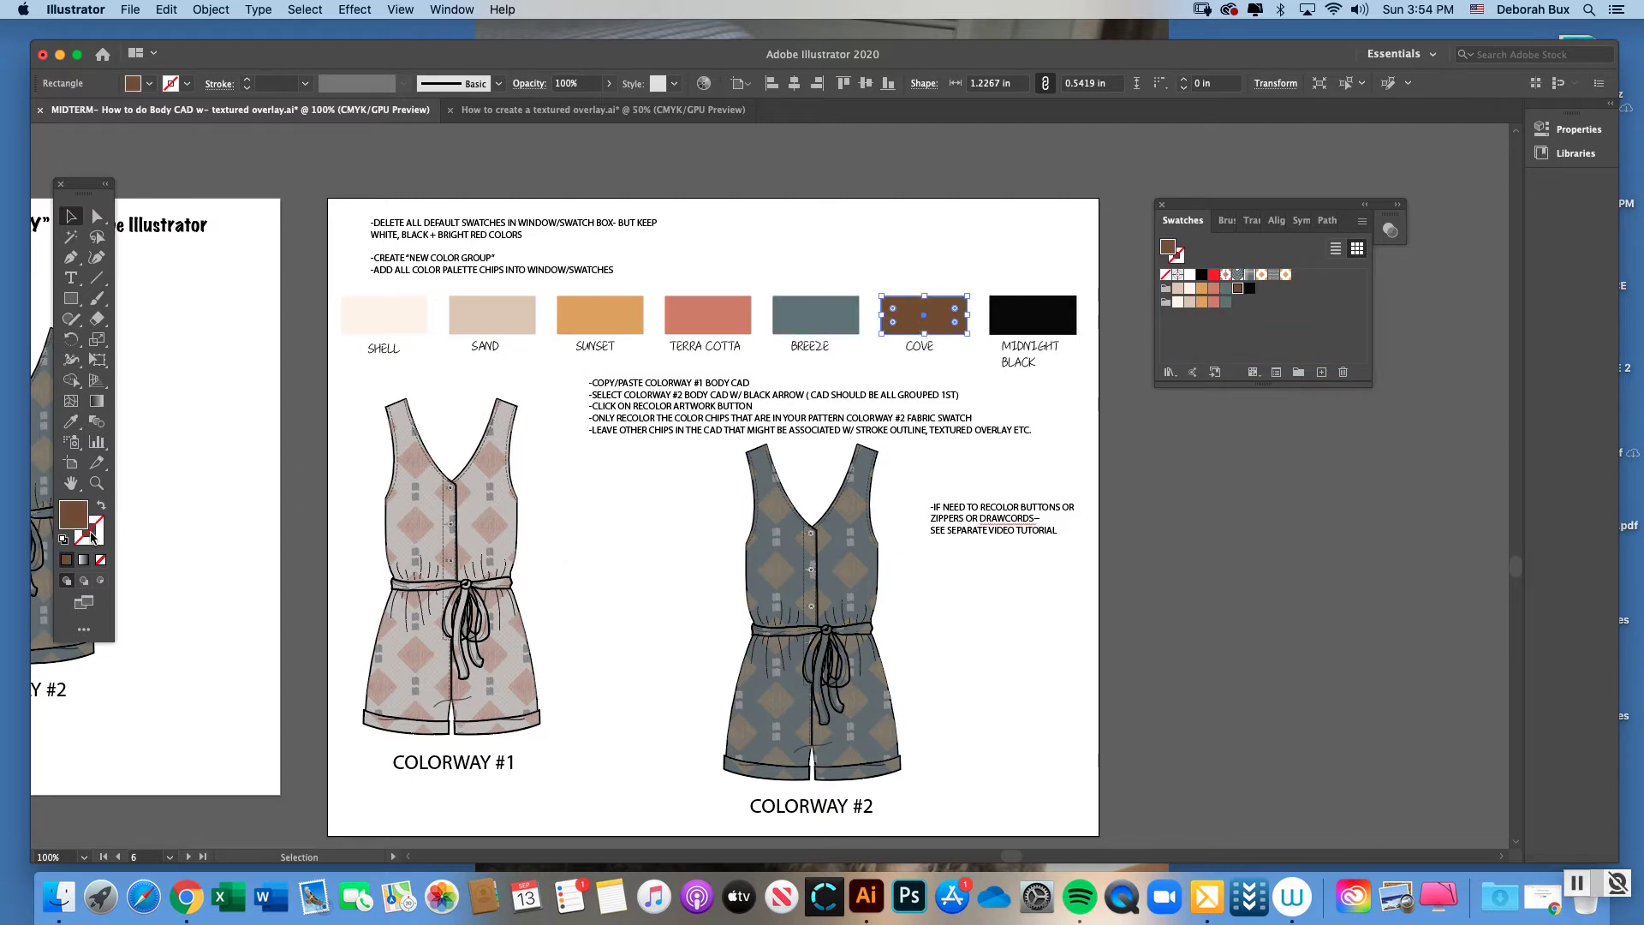
drag(106, 506, 1238, 301)
click(1019, 324)
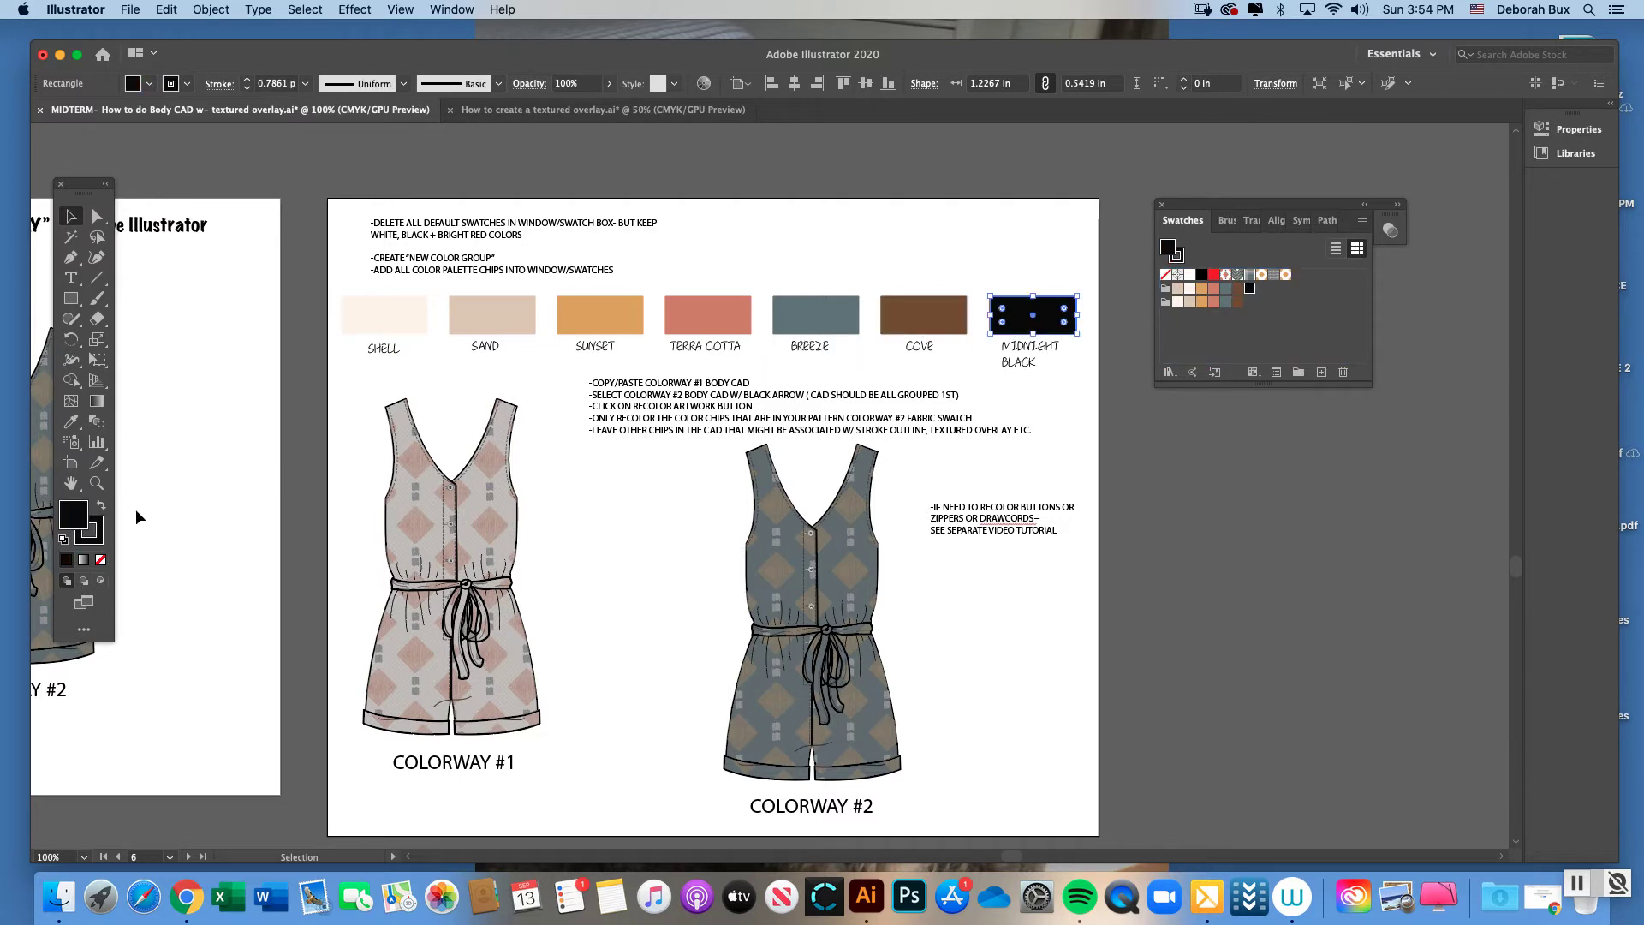
drag(79, 517, 1249, 316)
click(1051, 267)
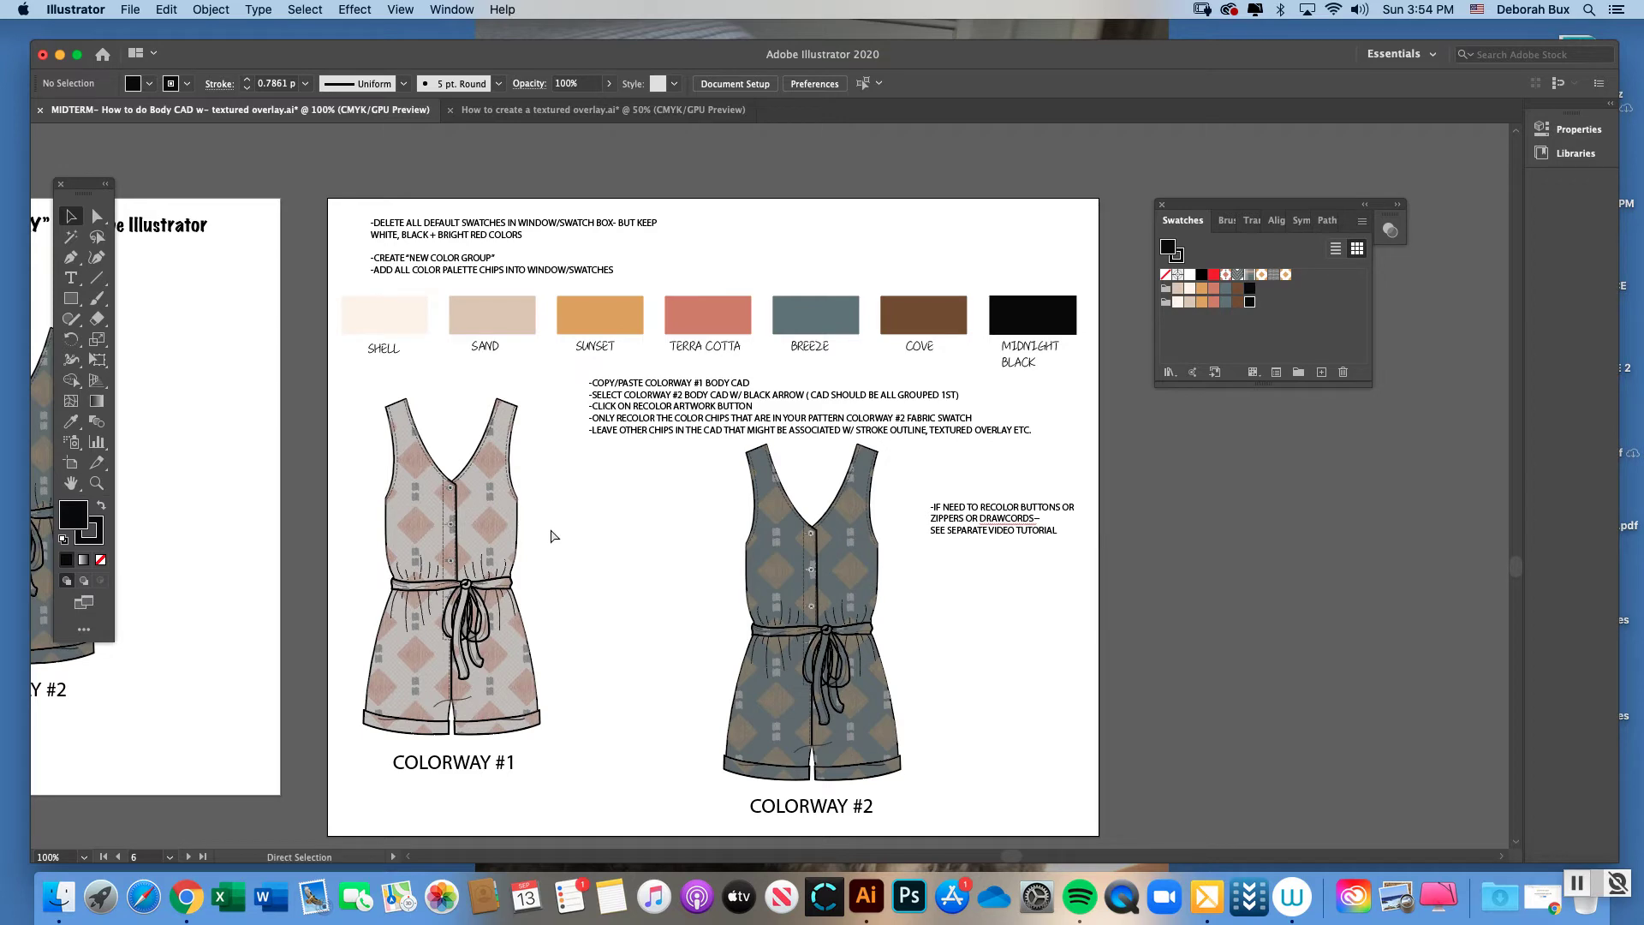
- Move the finished Colorway #2 romper off the artboard and put a copy of the Colorway #1 romper in its place
key(super+minus)
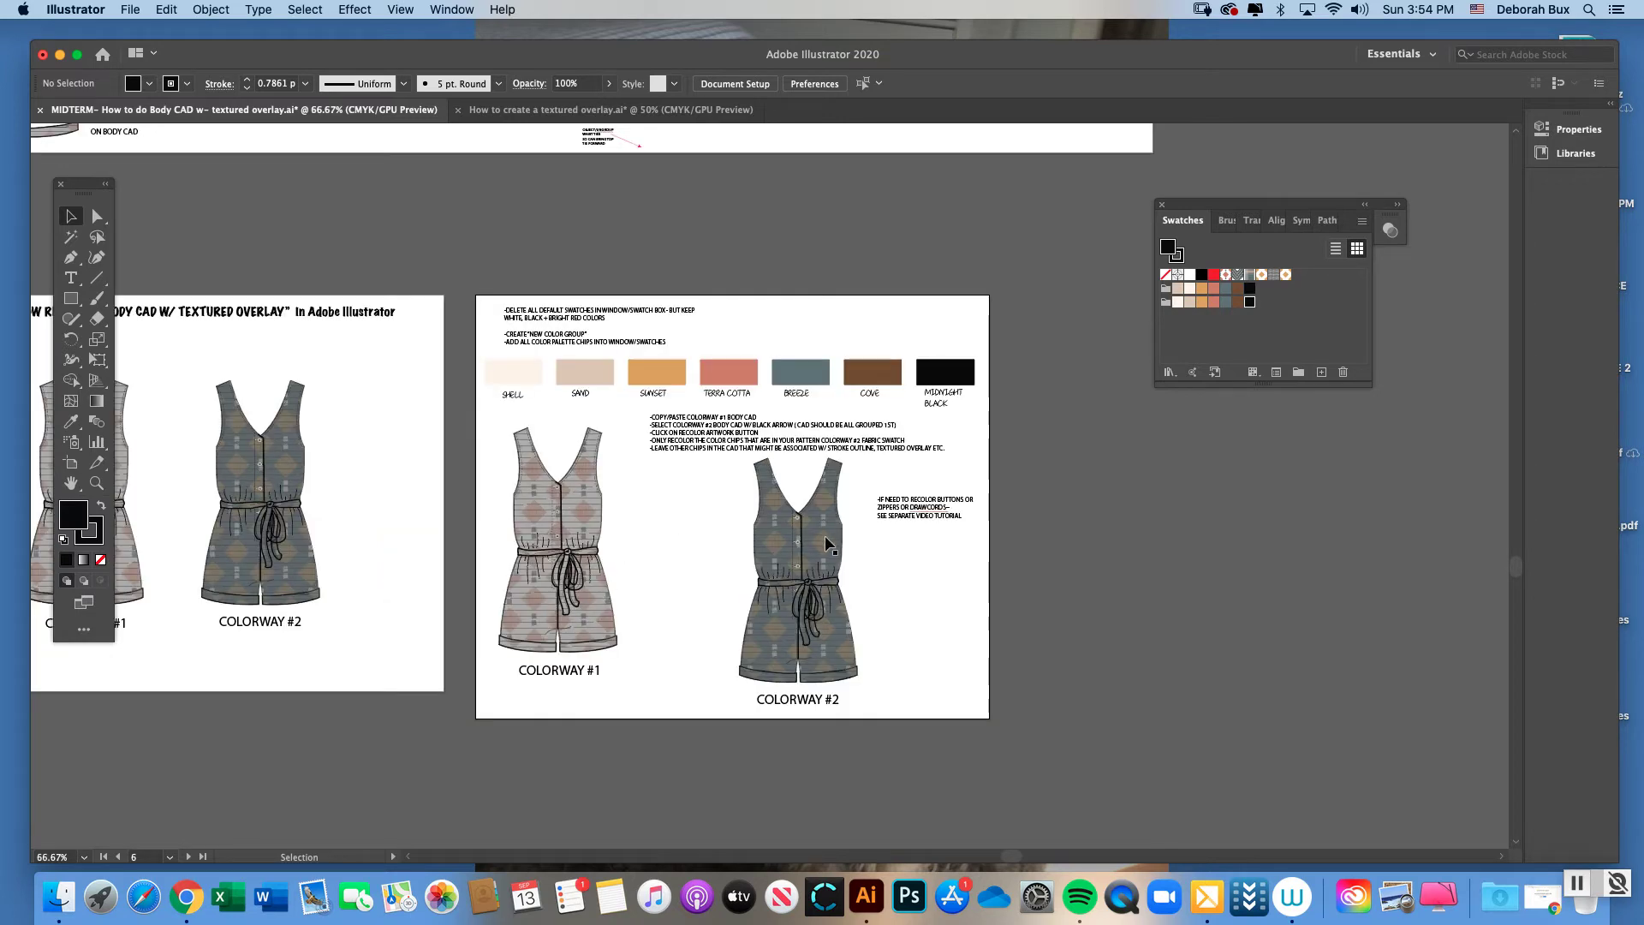
mouse_move(1006, 860)
mouse_down()
mouse_move(922, 863)
mouse_move(1003, 861)
mouse_up()
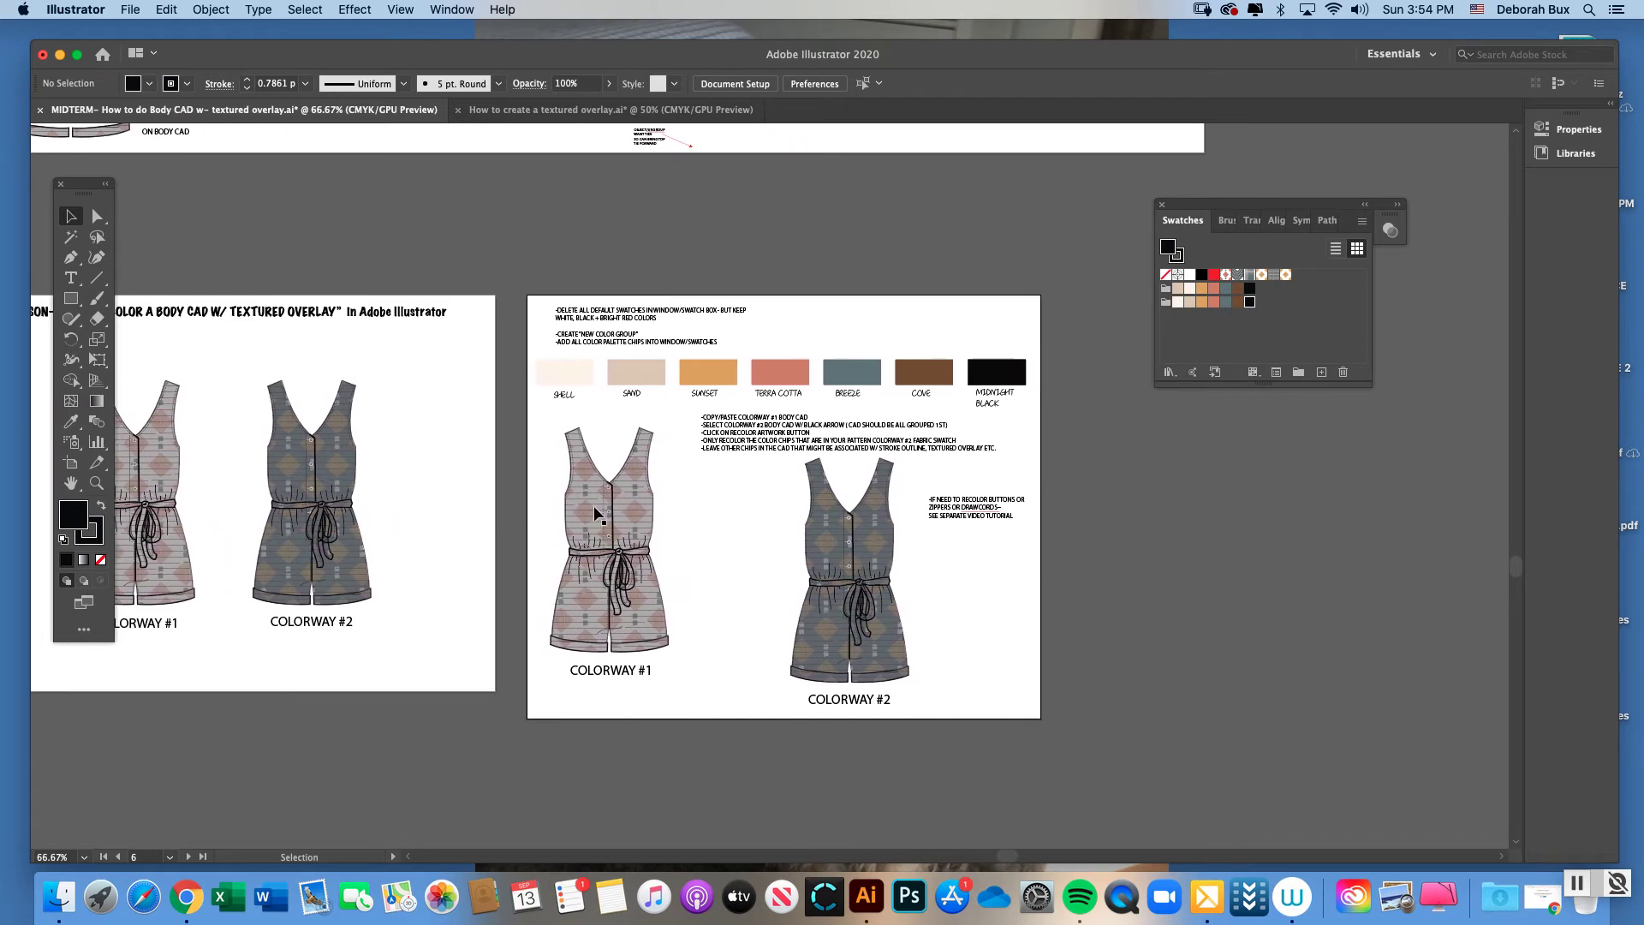
click(623, 517)
drag(621, 519, 1099, 544)
drag(846, 599, 1269, 617)
drag(1084, 558, 829, 568)
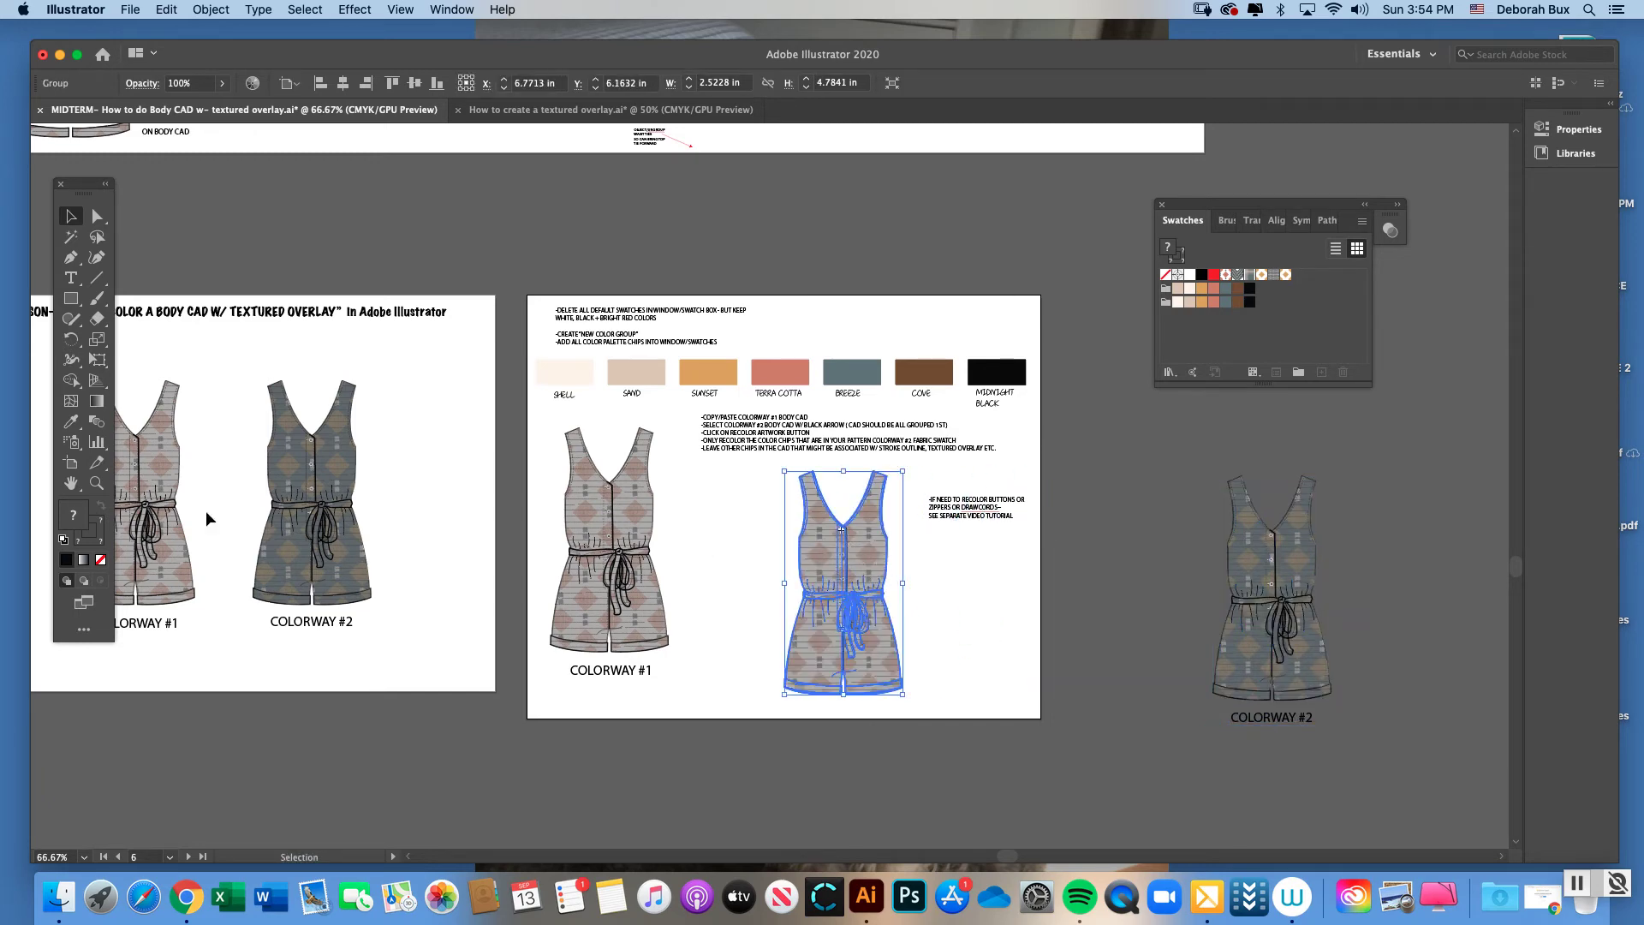
- Move the copied romper beside the Colorway #2 fabric swatch on the Island Ikat Pattern artboard
click(97, 482)
click(812, 535)
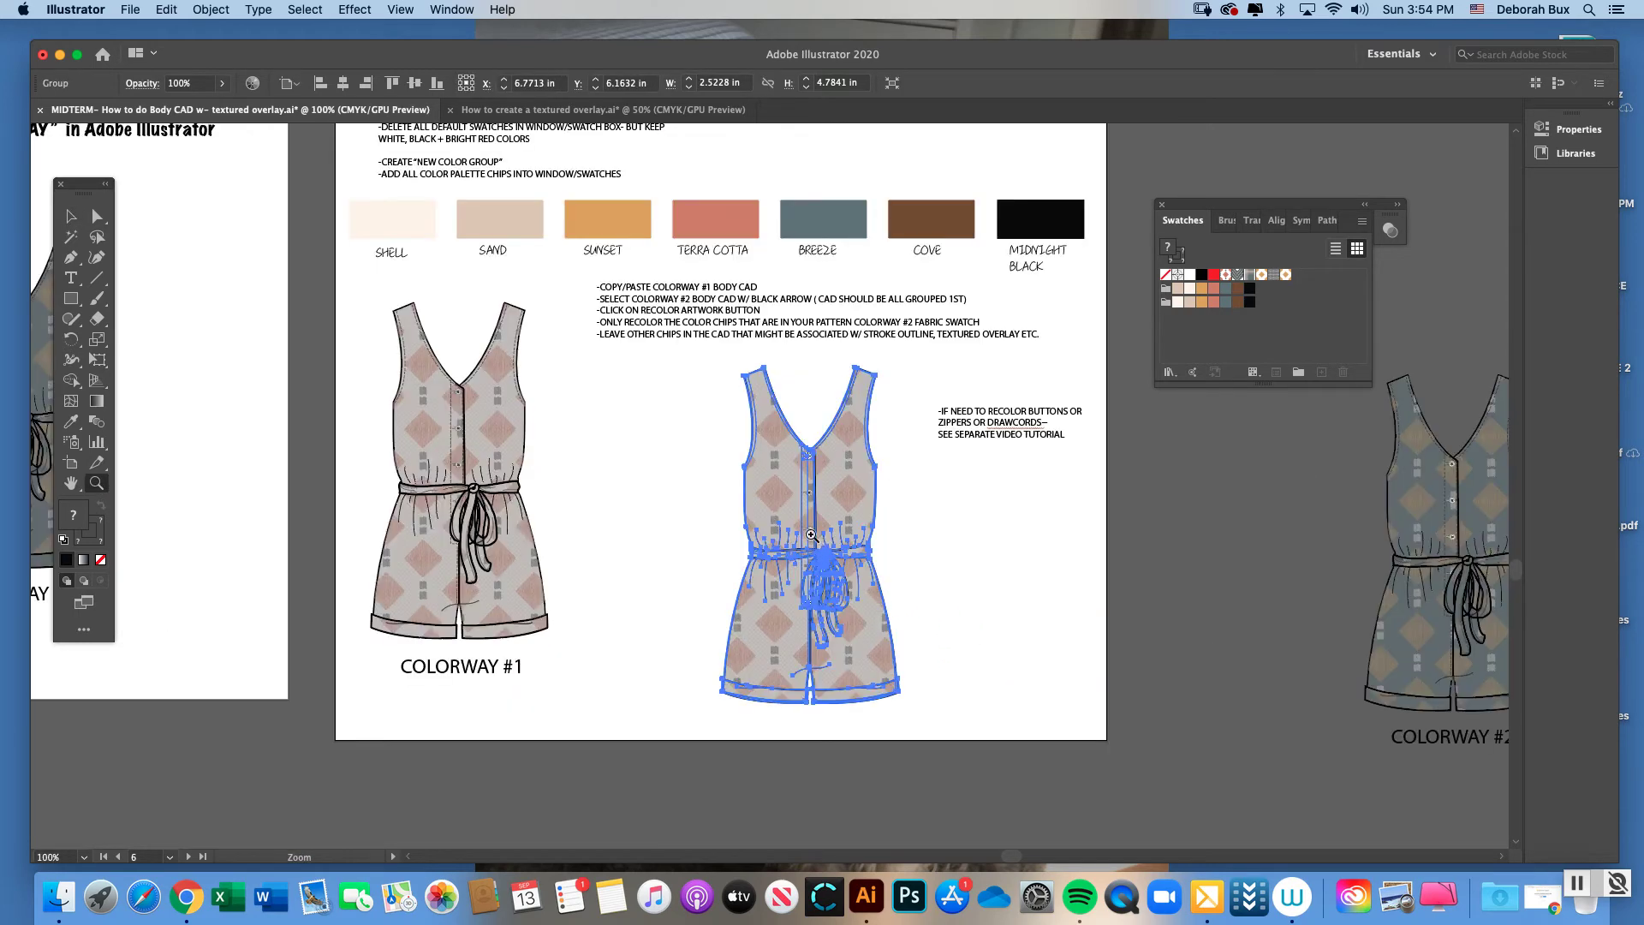
alt+click(731, 517)
alt+click(731, 517)
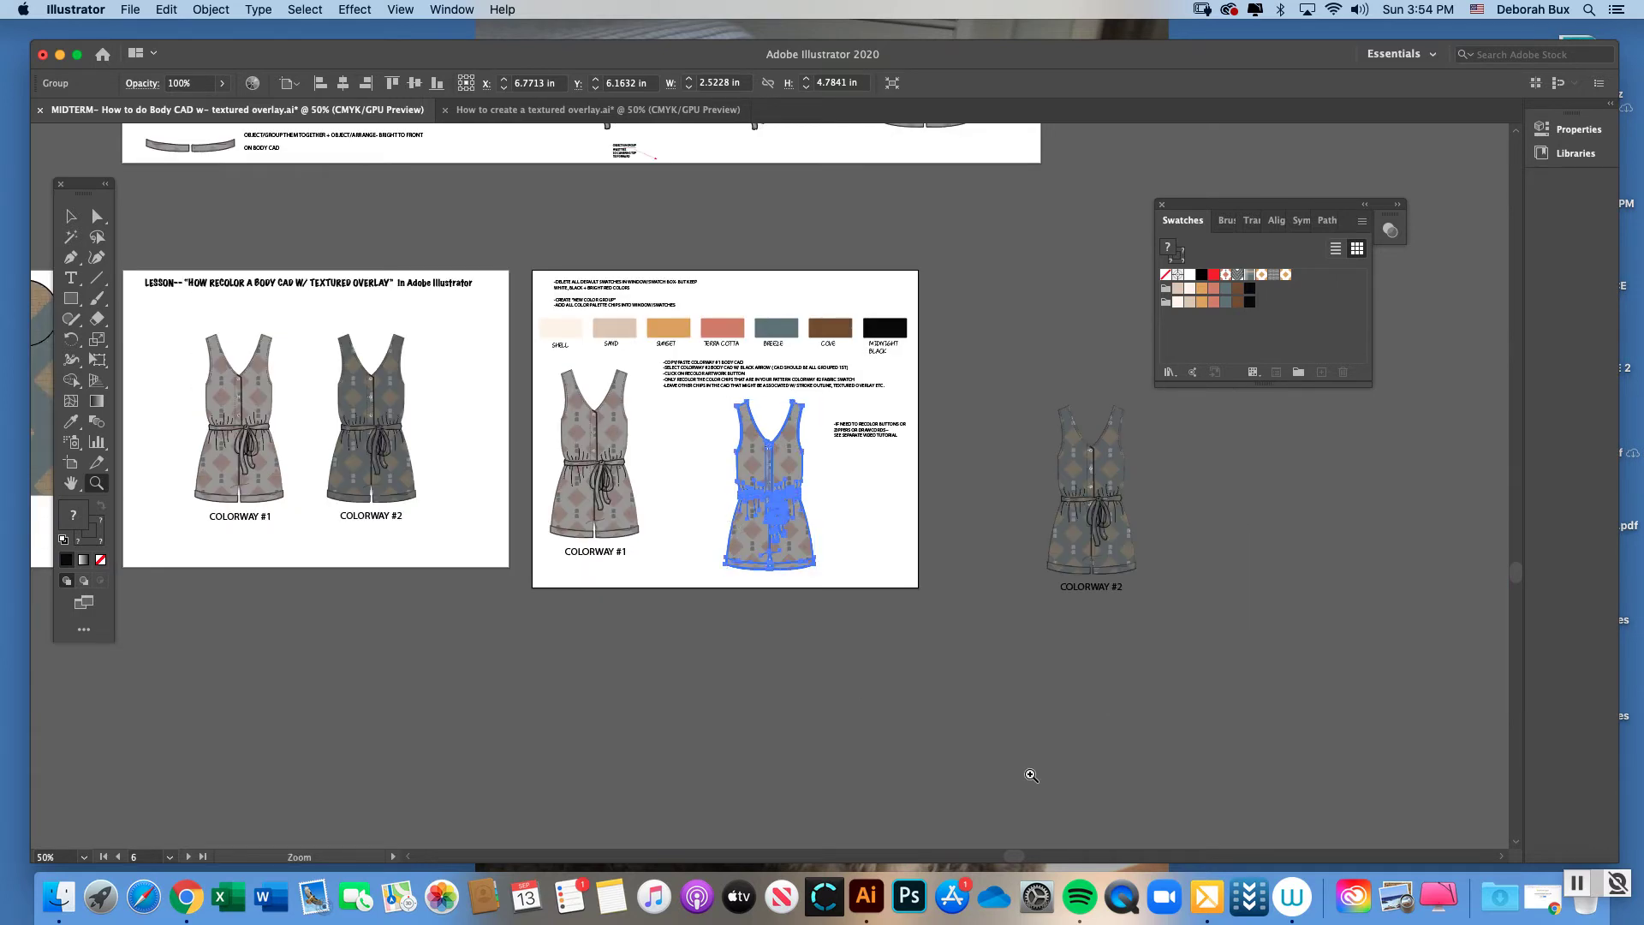
scroll(1019, 857, left, 8)
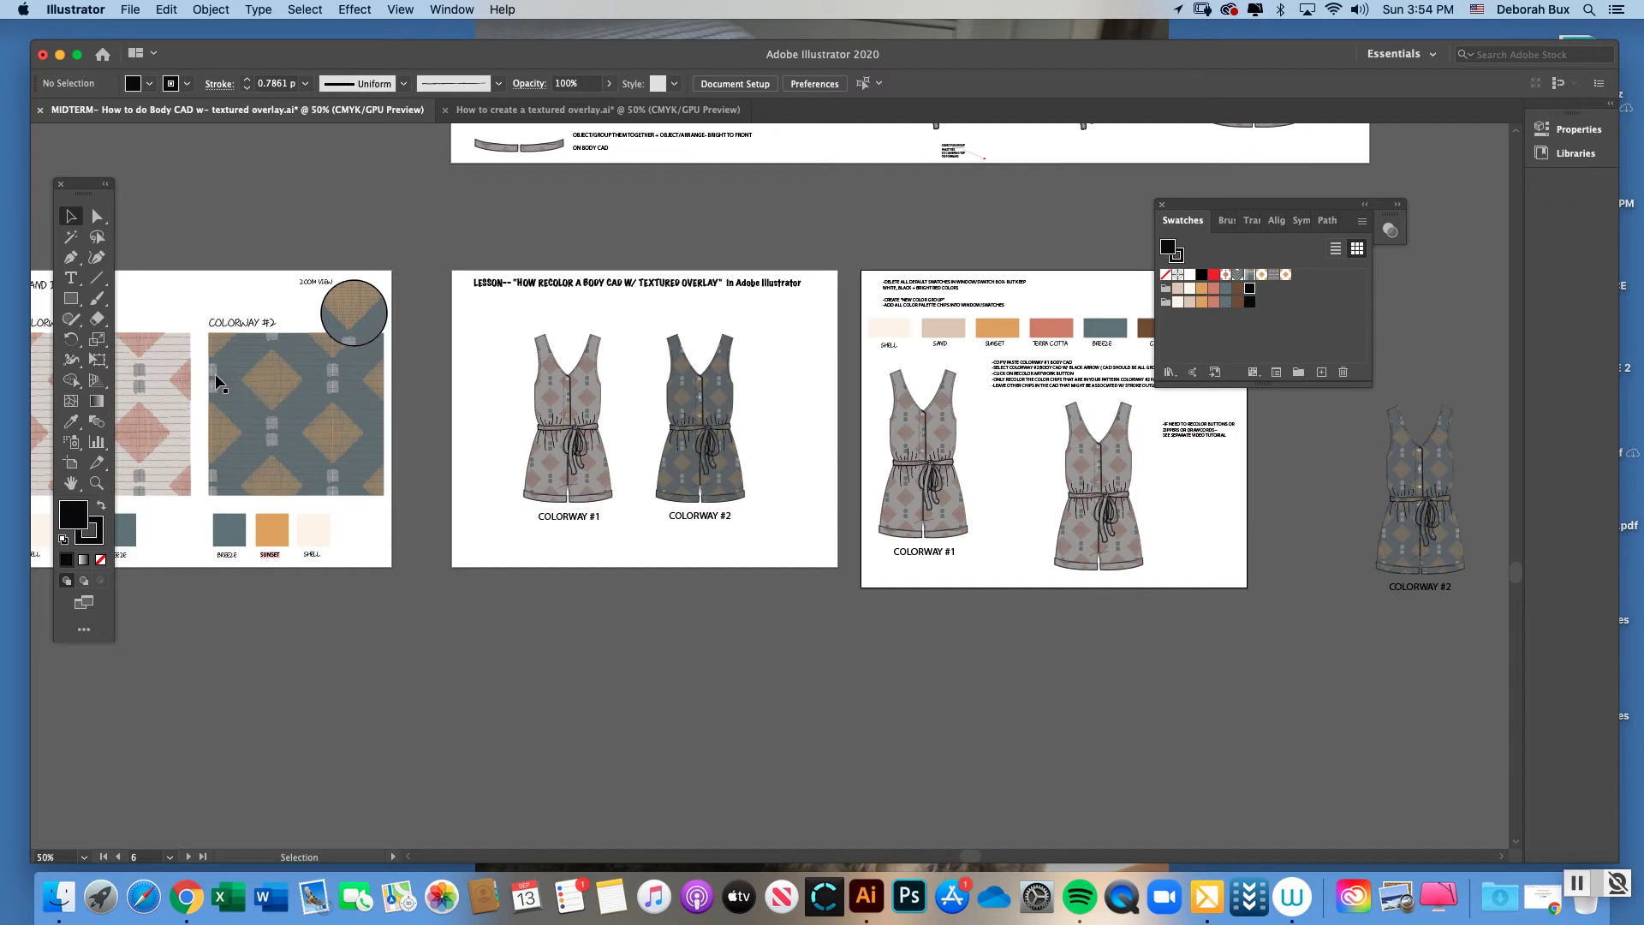
click(349, 397)
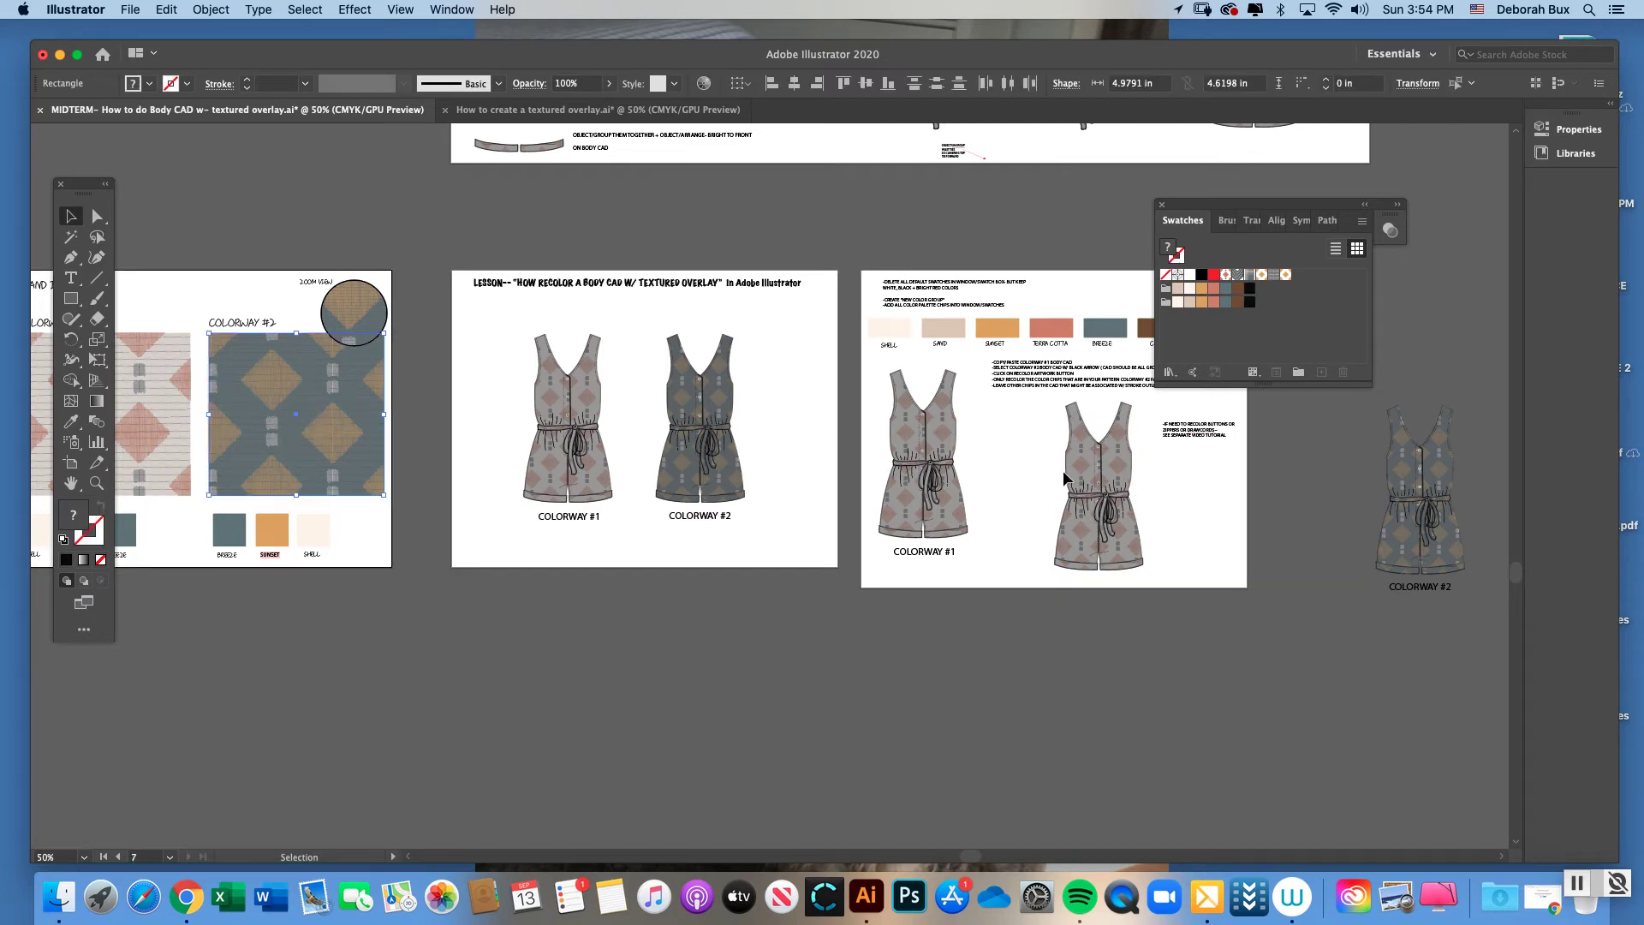
drag(1099, 470, 428, 407)
- Place the swatches just beside the copied romper, clear of it and the Colorway #2 pattern, and select the romper group
click(97, 483)
click(467, 456)
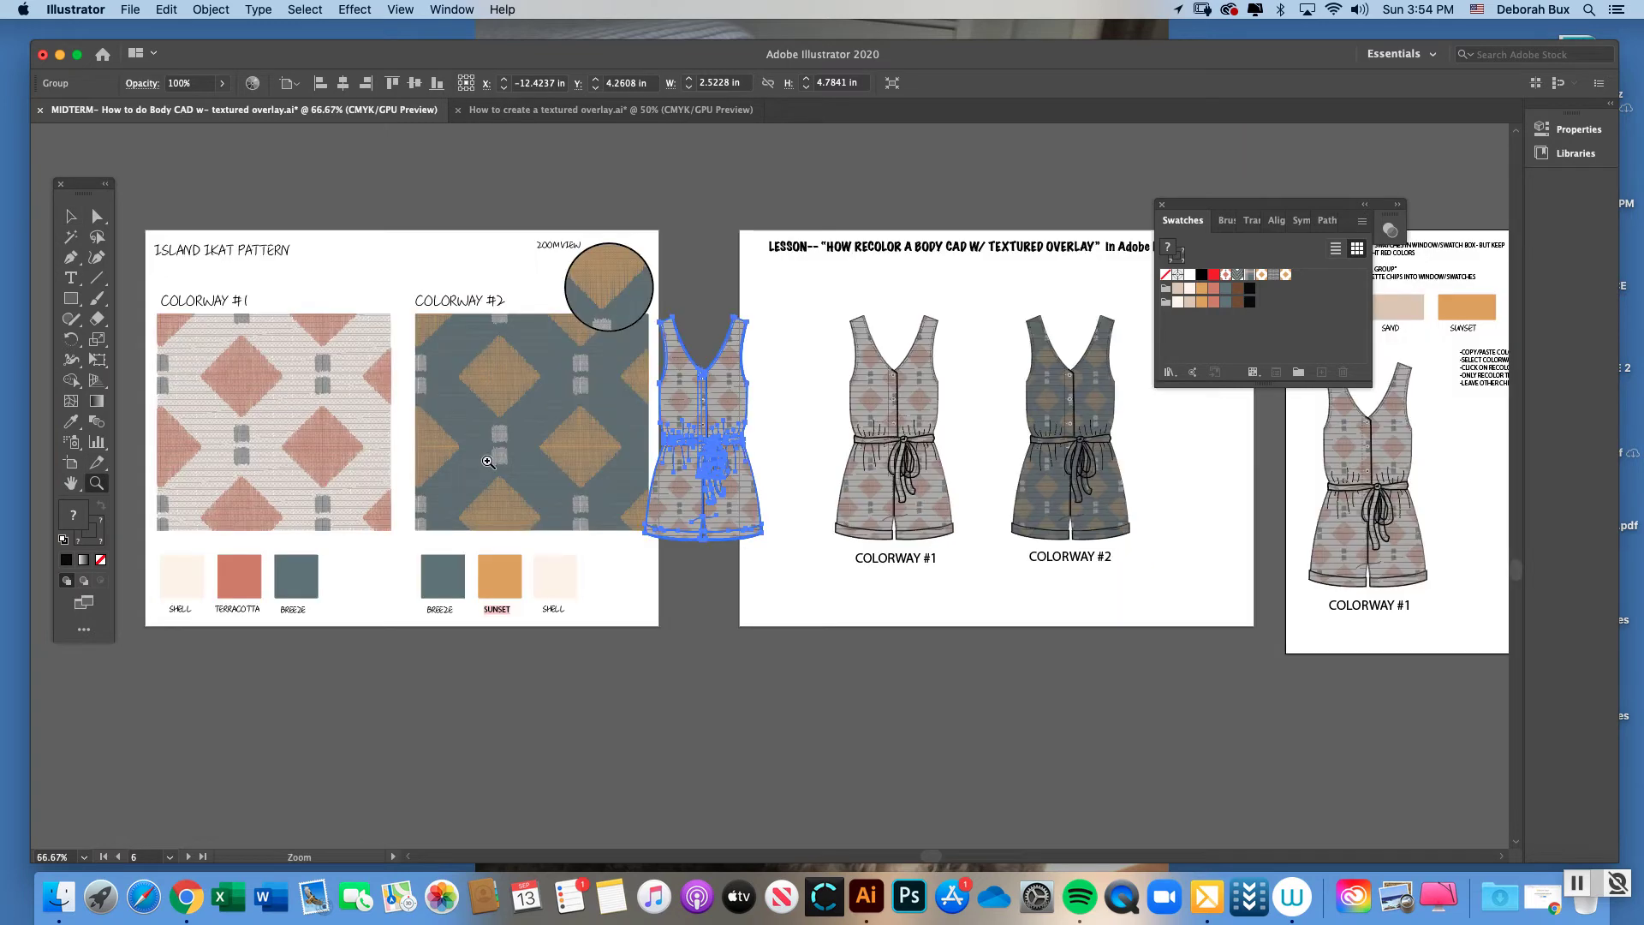
click(429, 428)
click(727, 451)
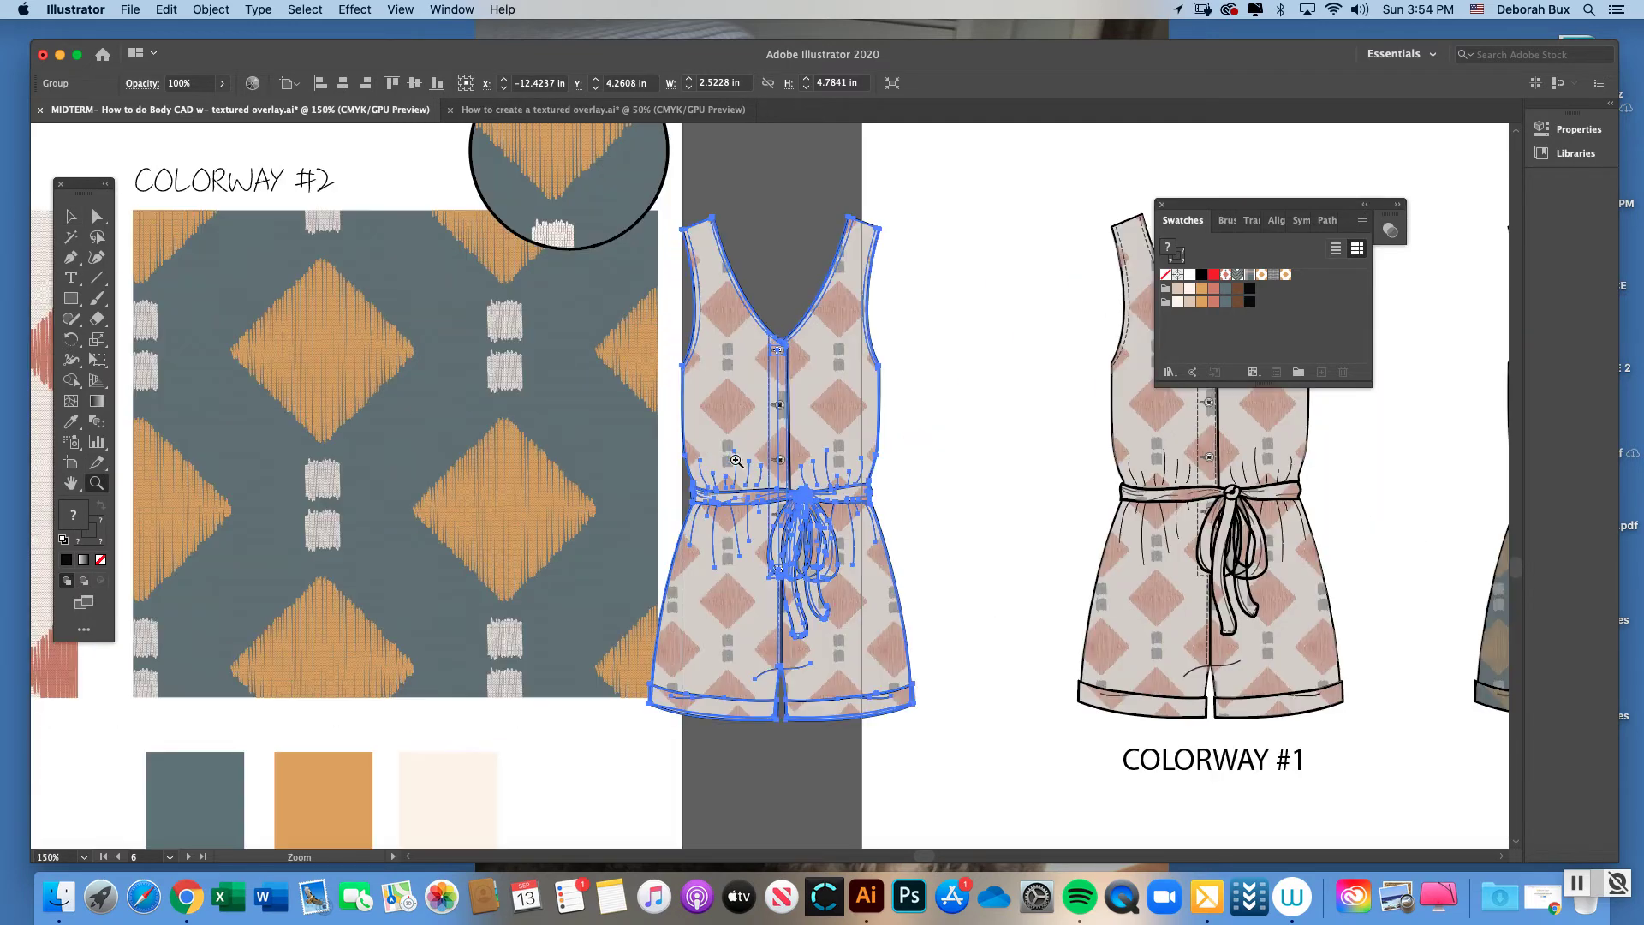
click(86, 219)
click(732, 178)
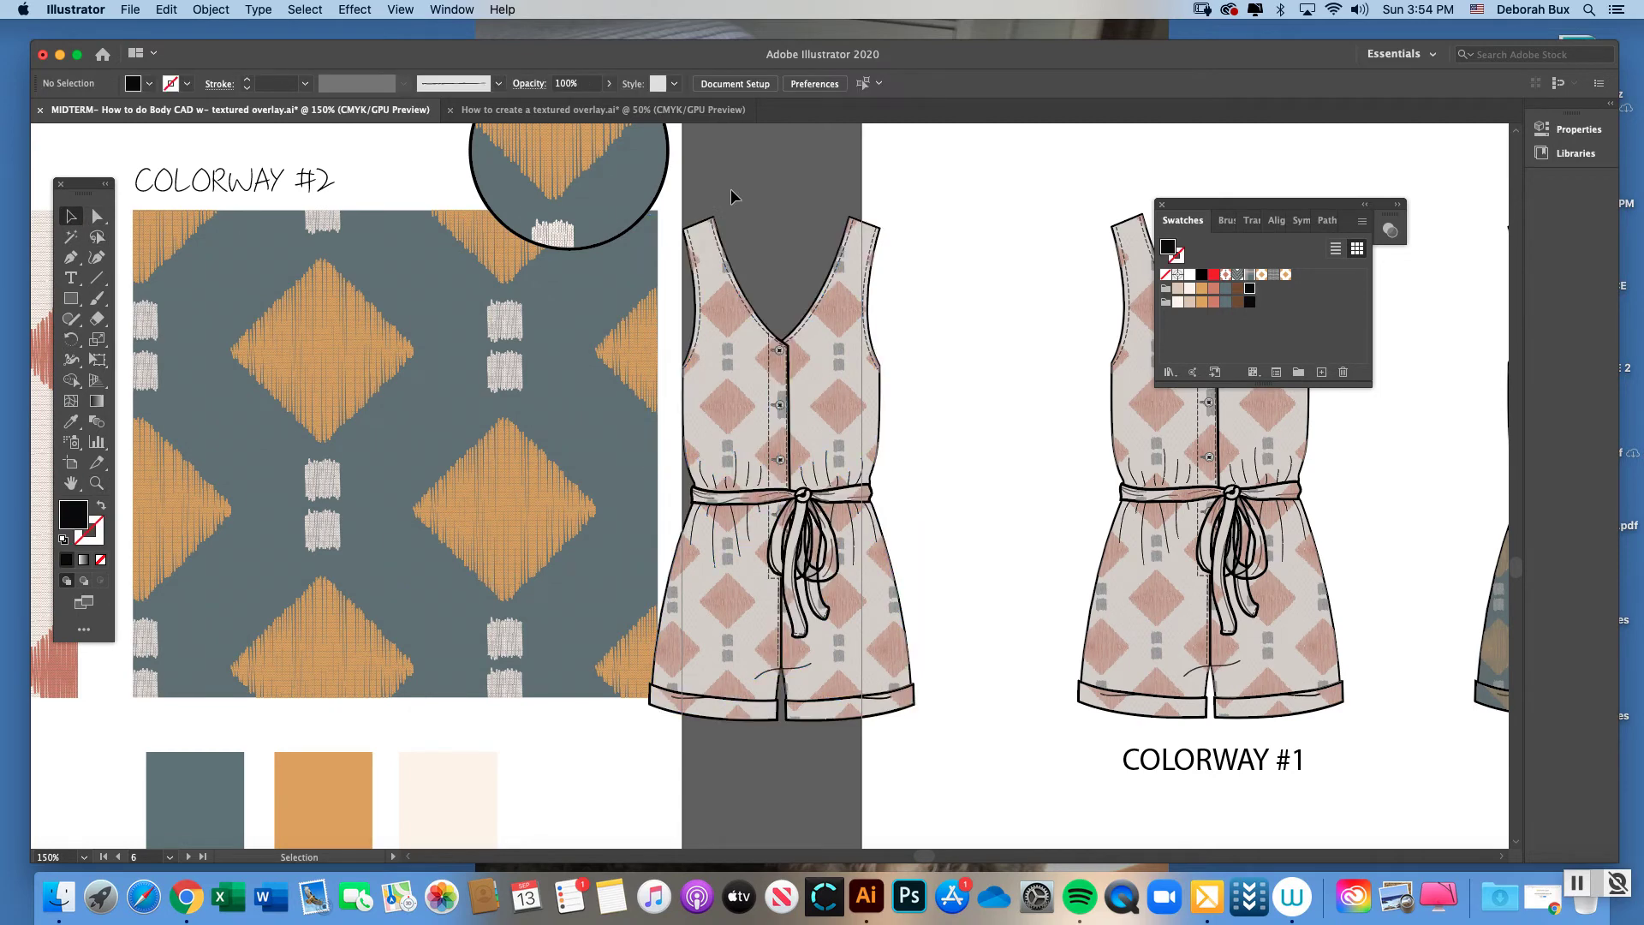
drag(1156, 220, 912, 184)
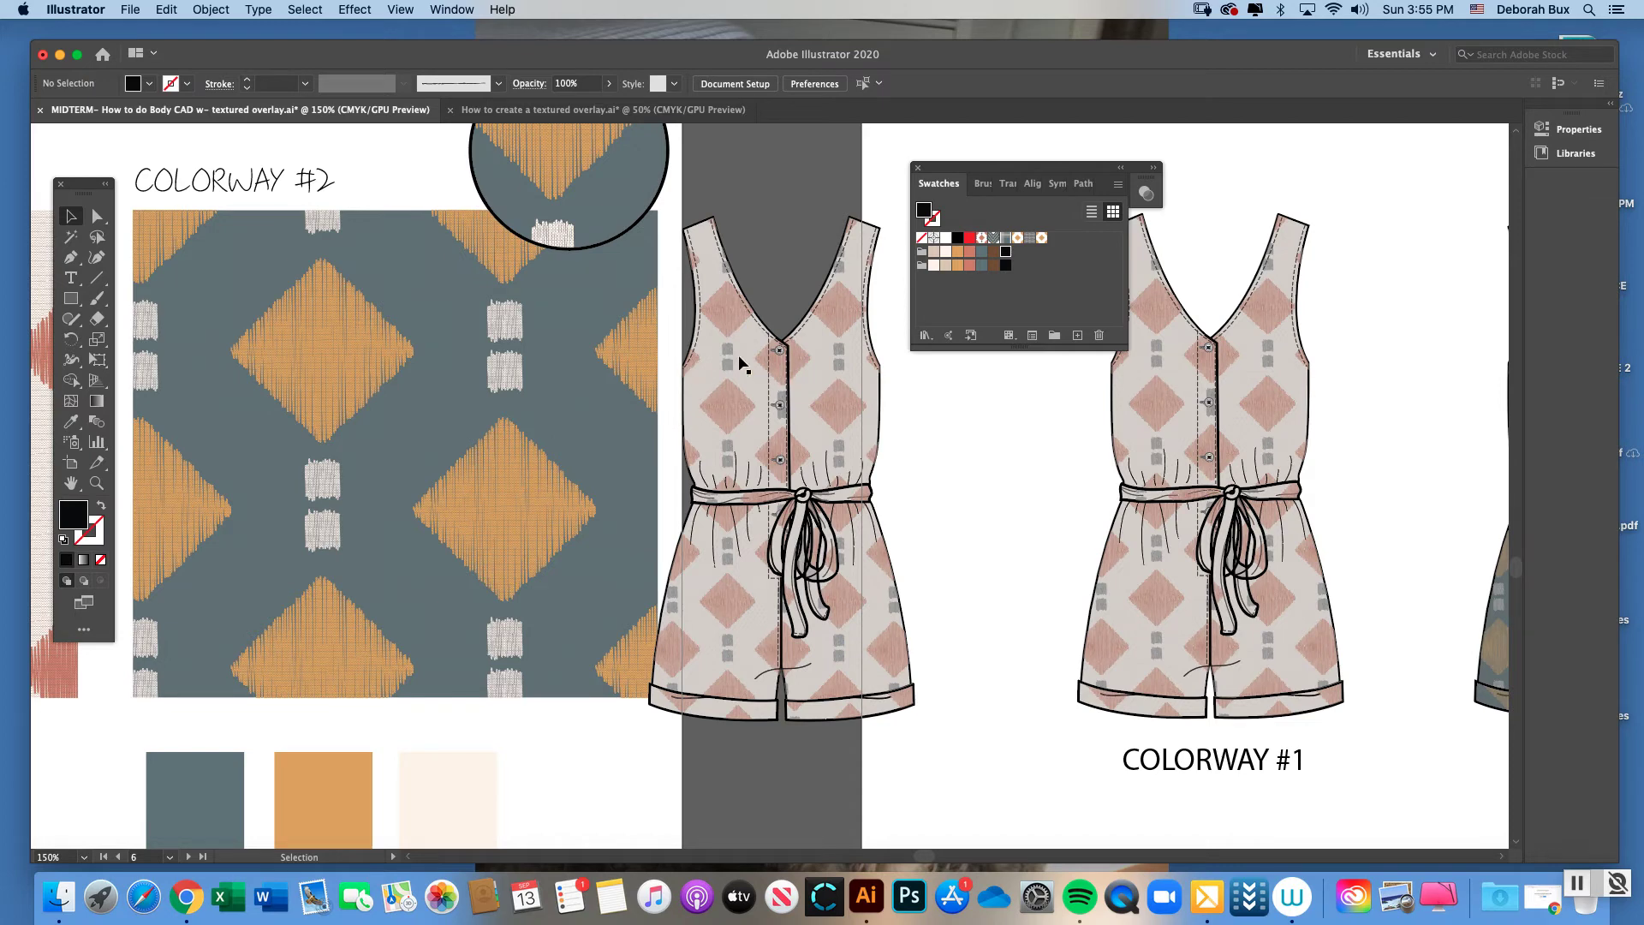
click(759, 394)
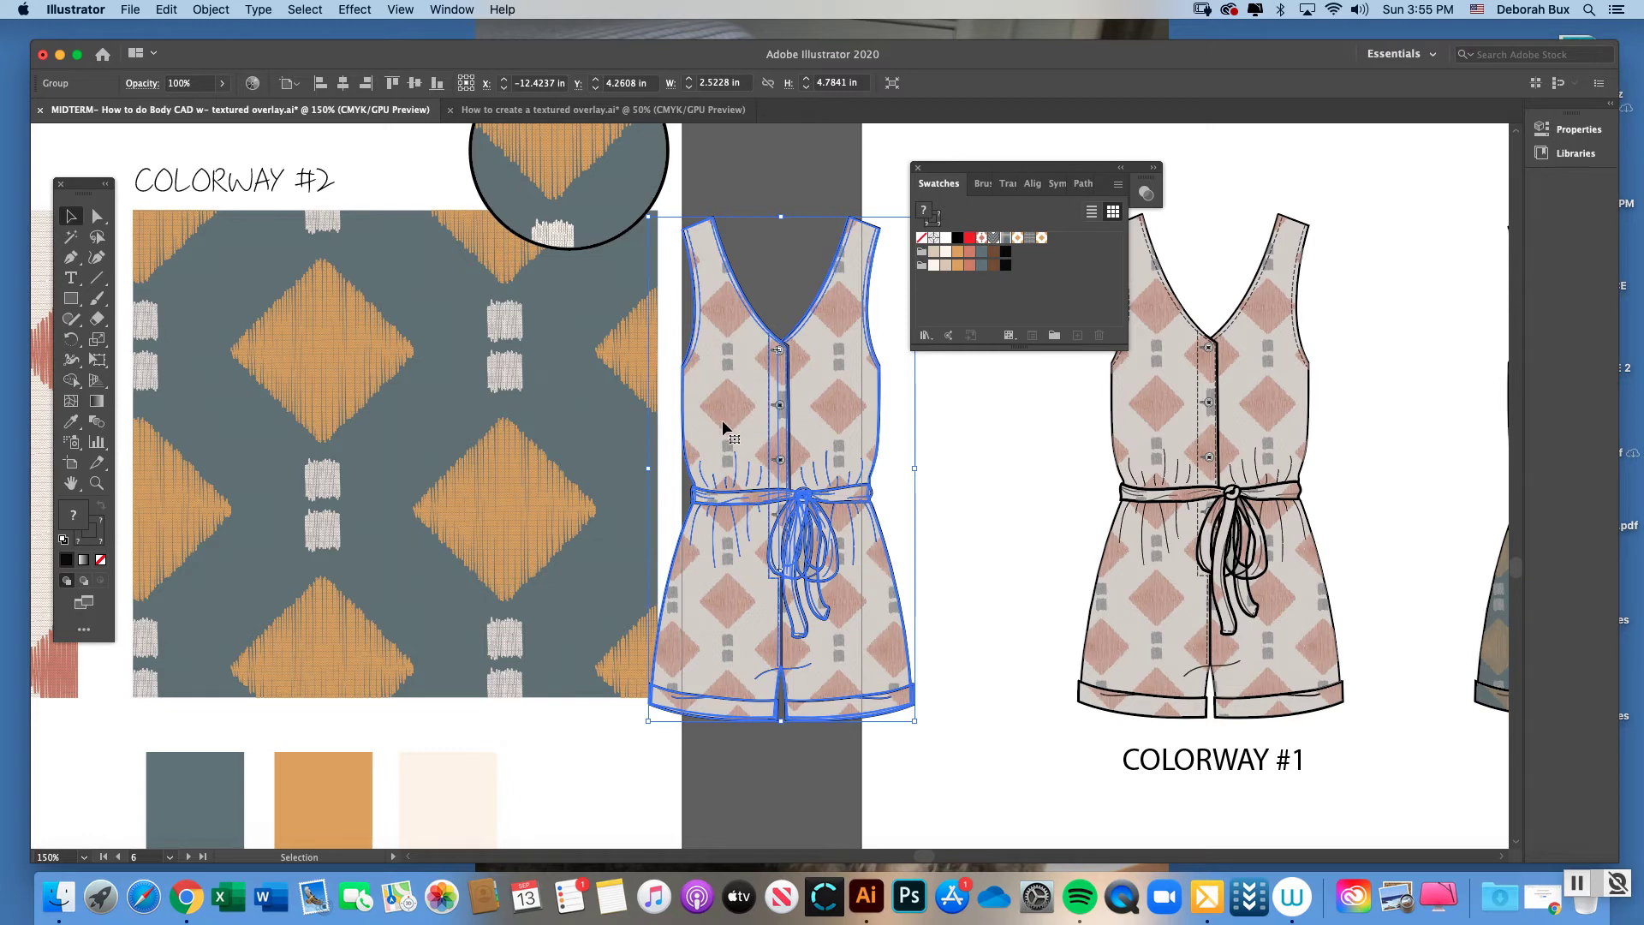
drag(495, 59, 502, 53)
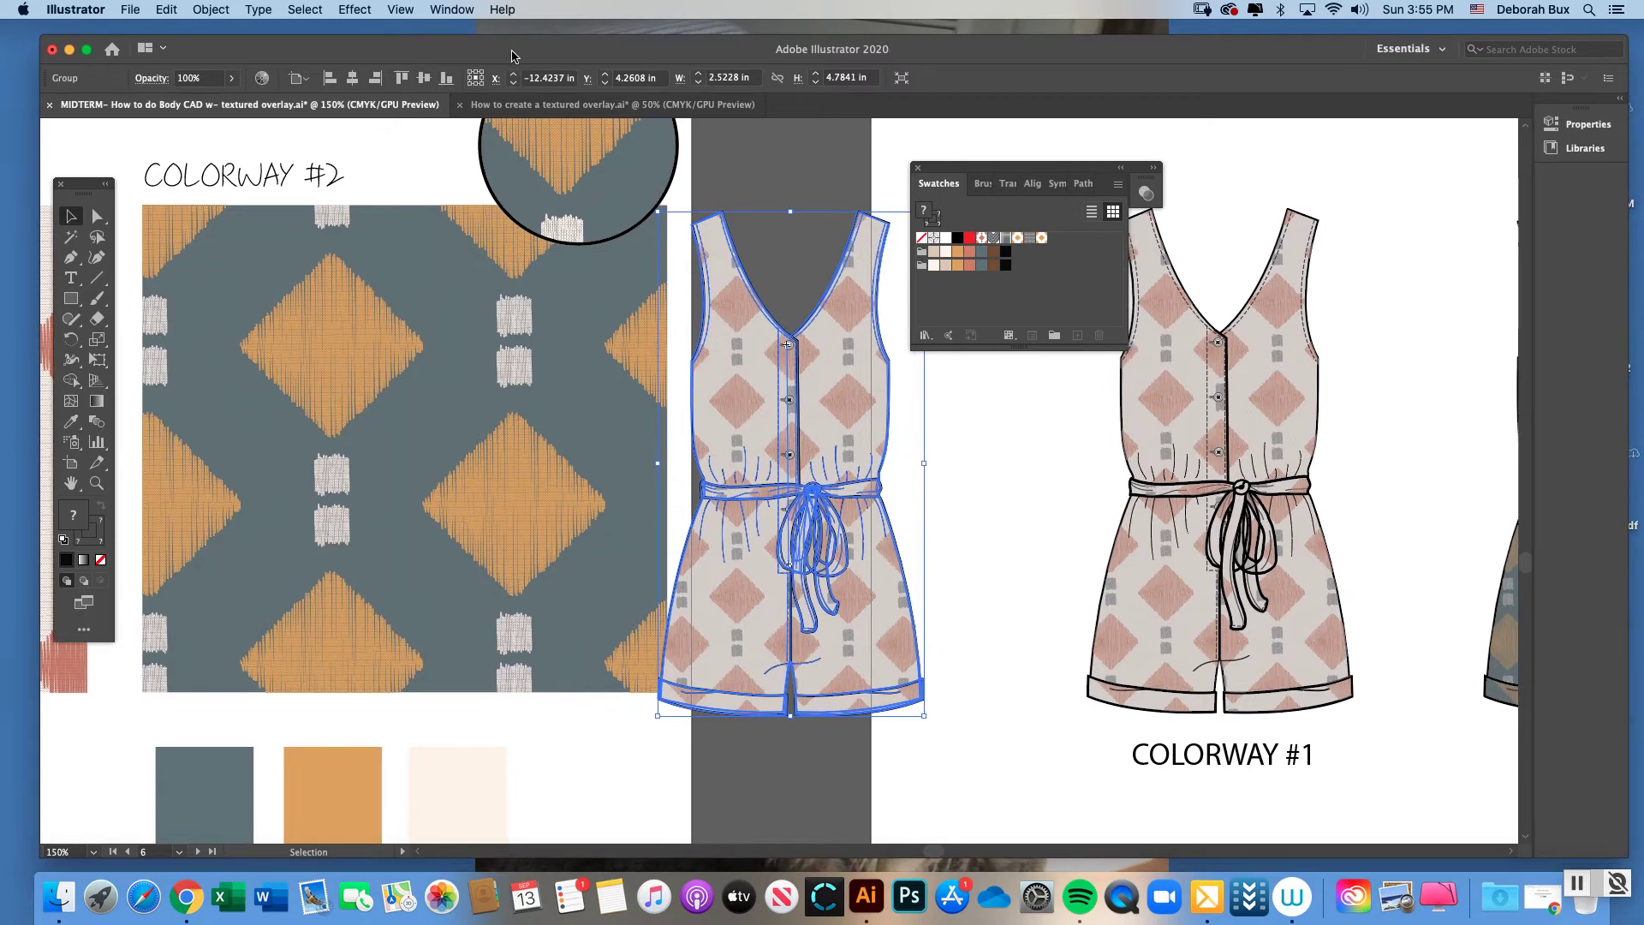
drag(959, 175, 1006, 177)
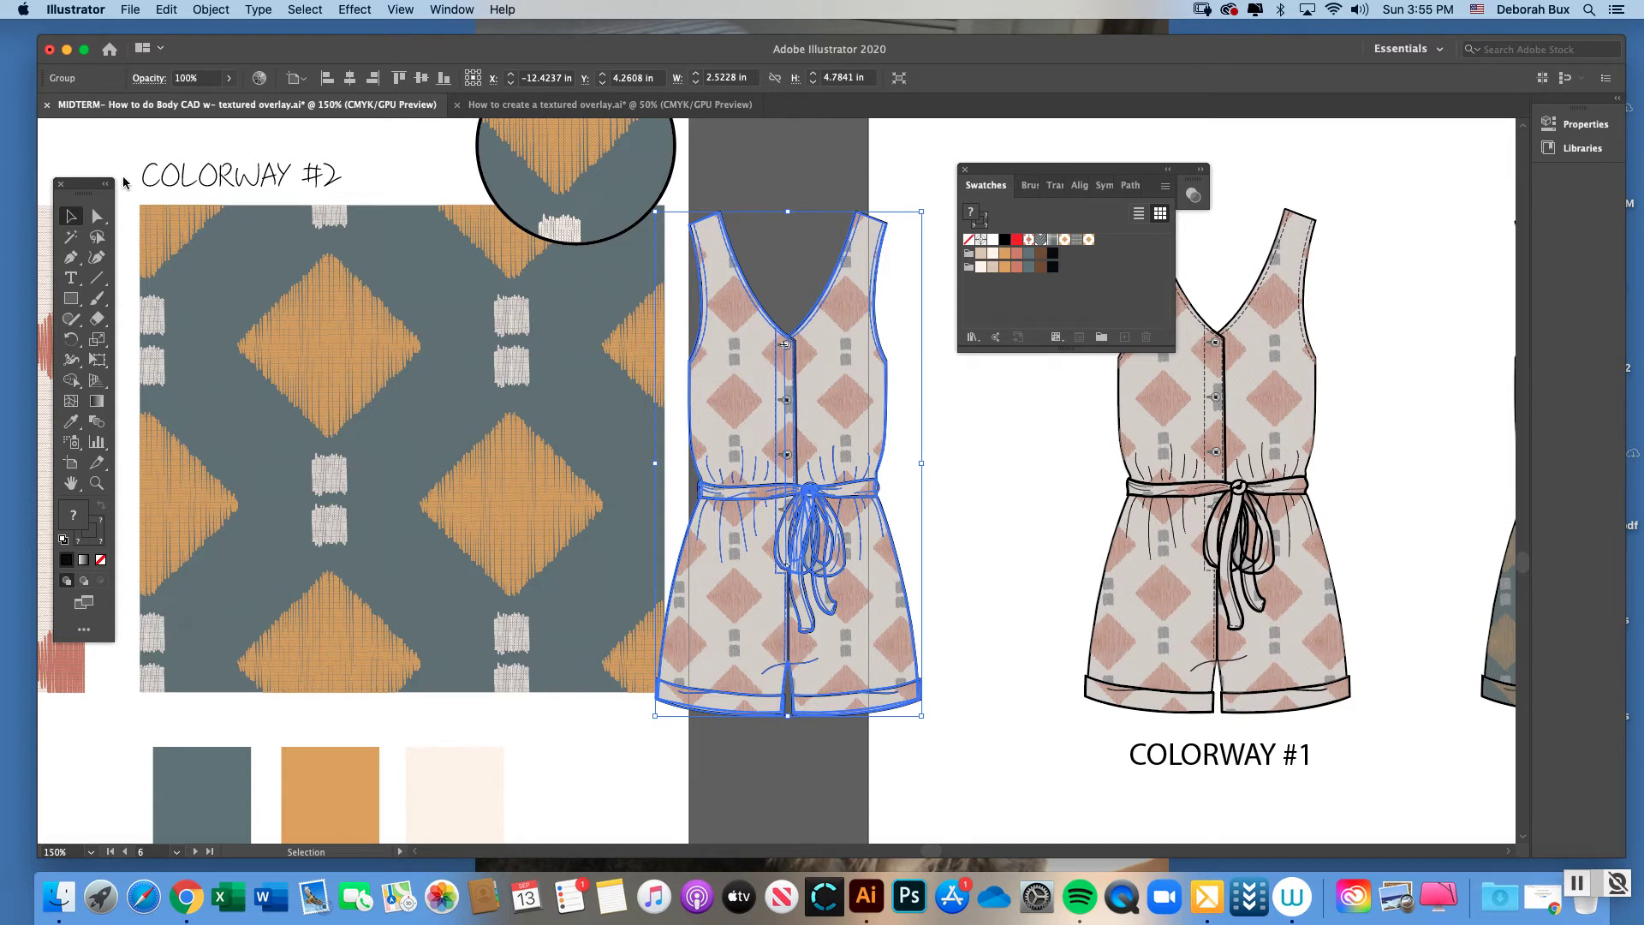
- Check that the Control bar, which holds Recolor Artwork, is turned on
click(259, 79)
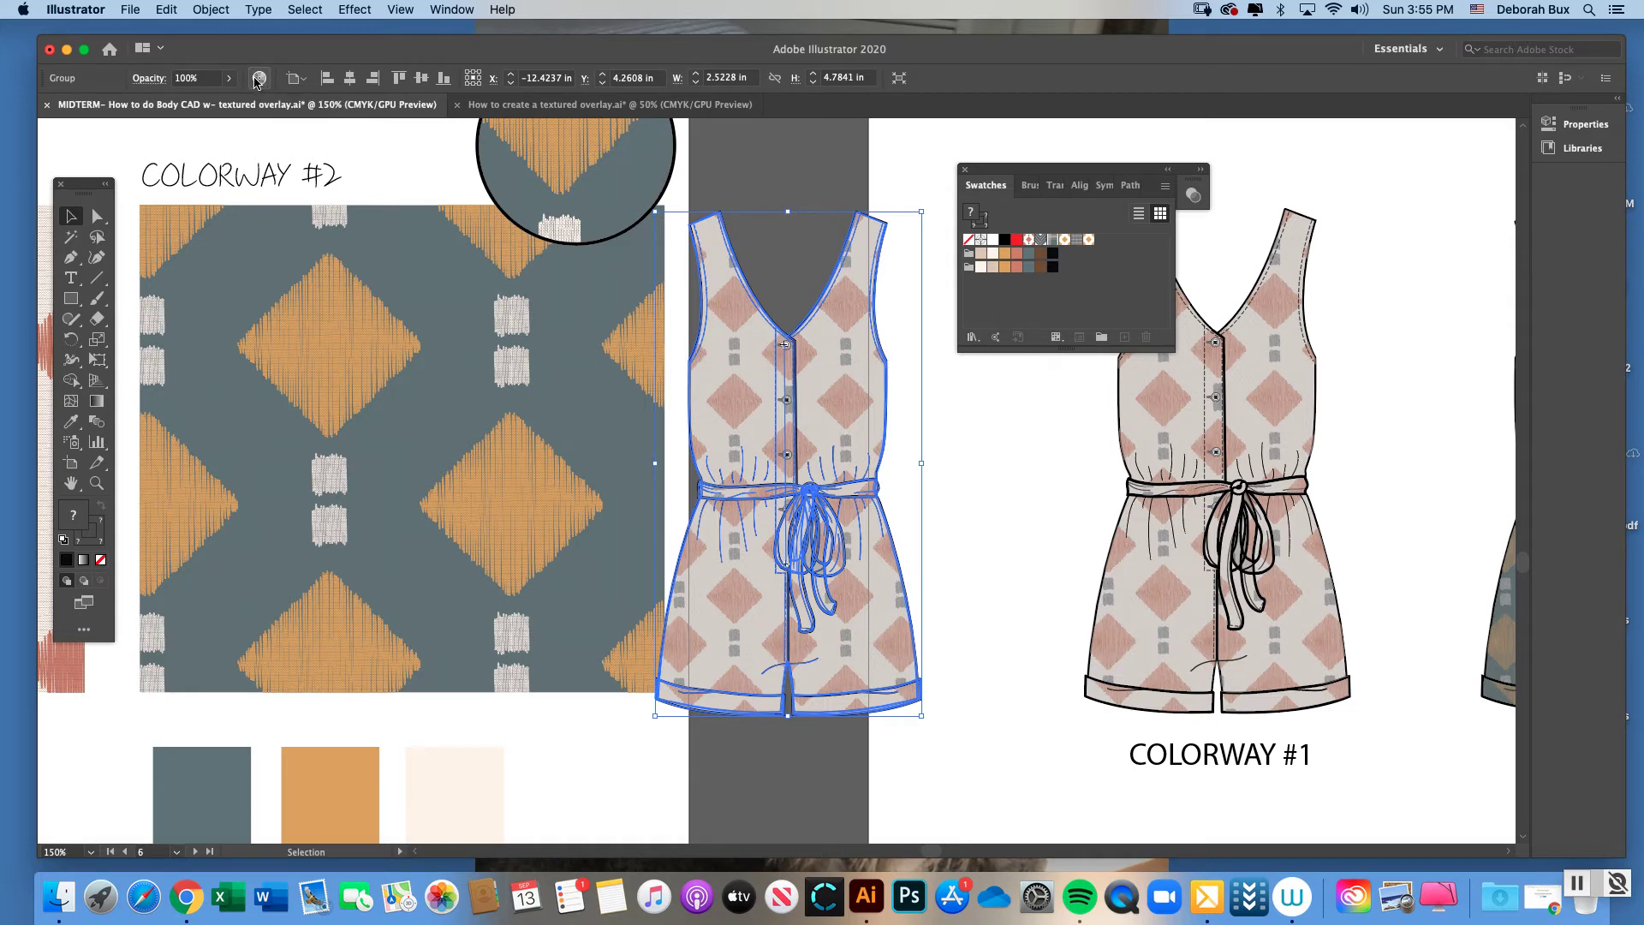
click(453, 9)
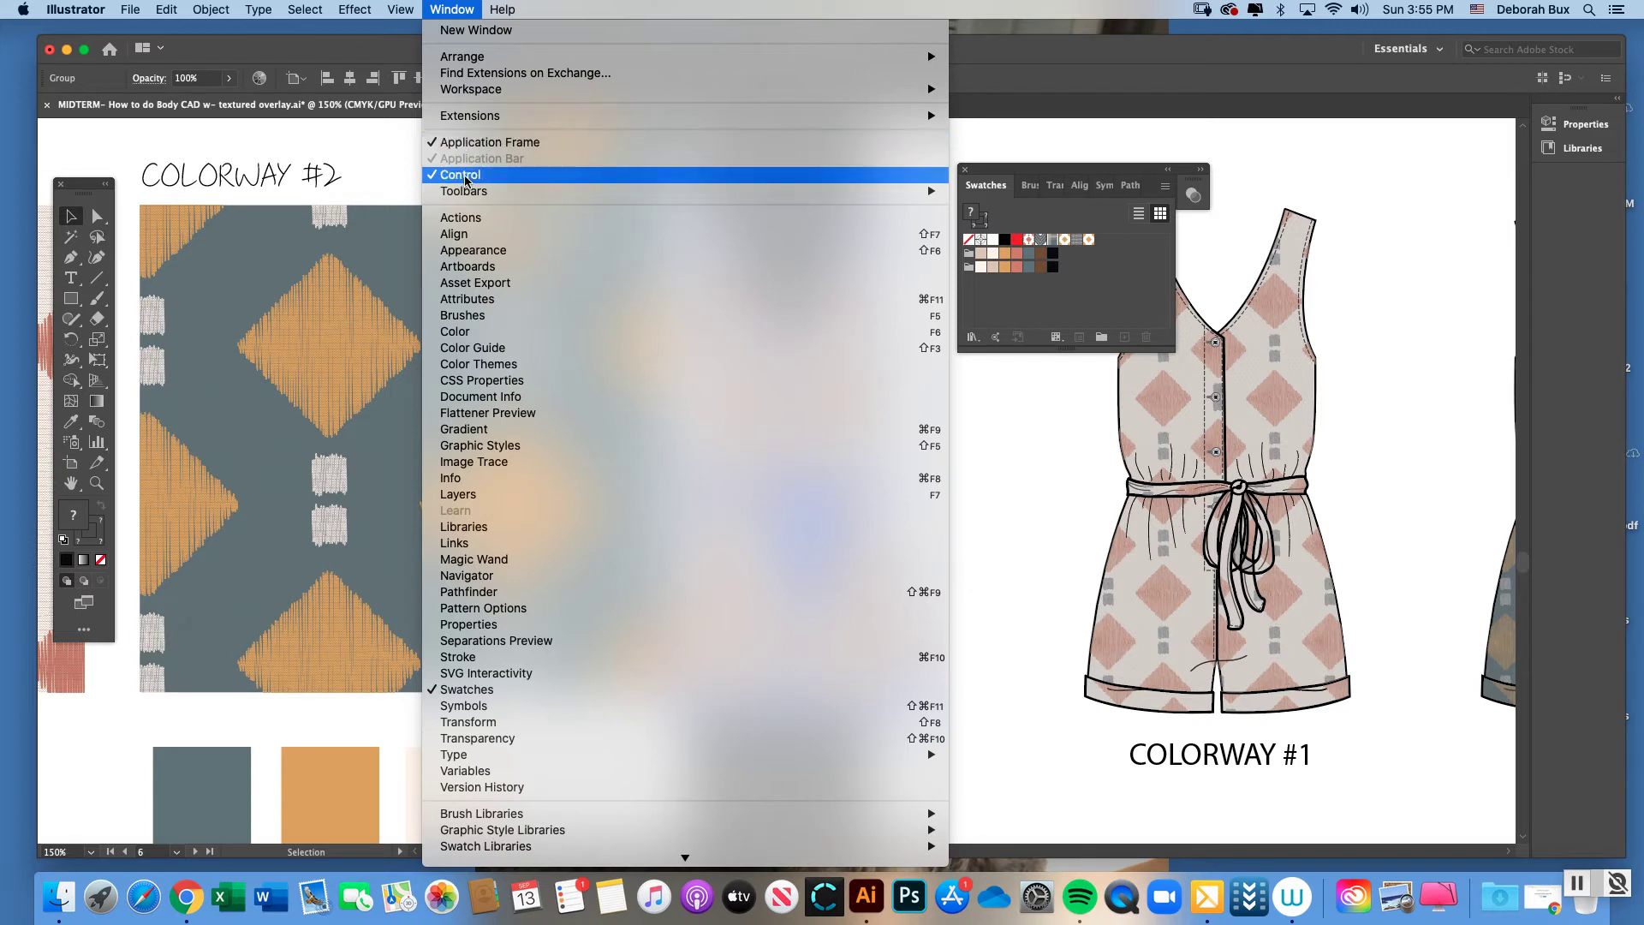
mouse_move(476, 198)
click(455, 10)
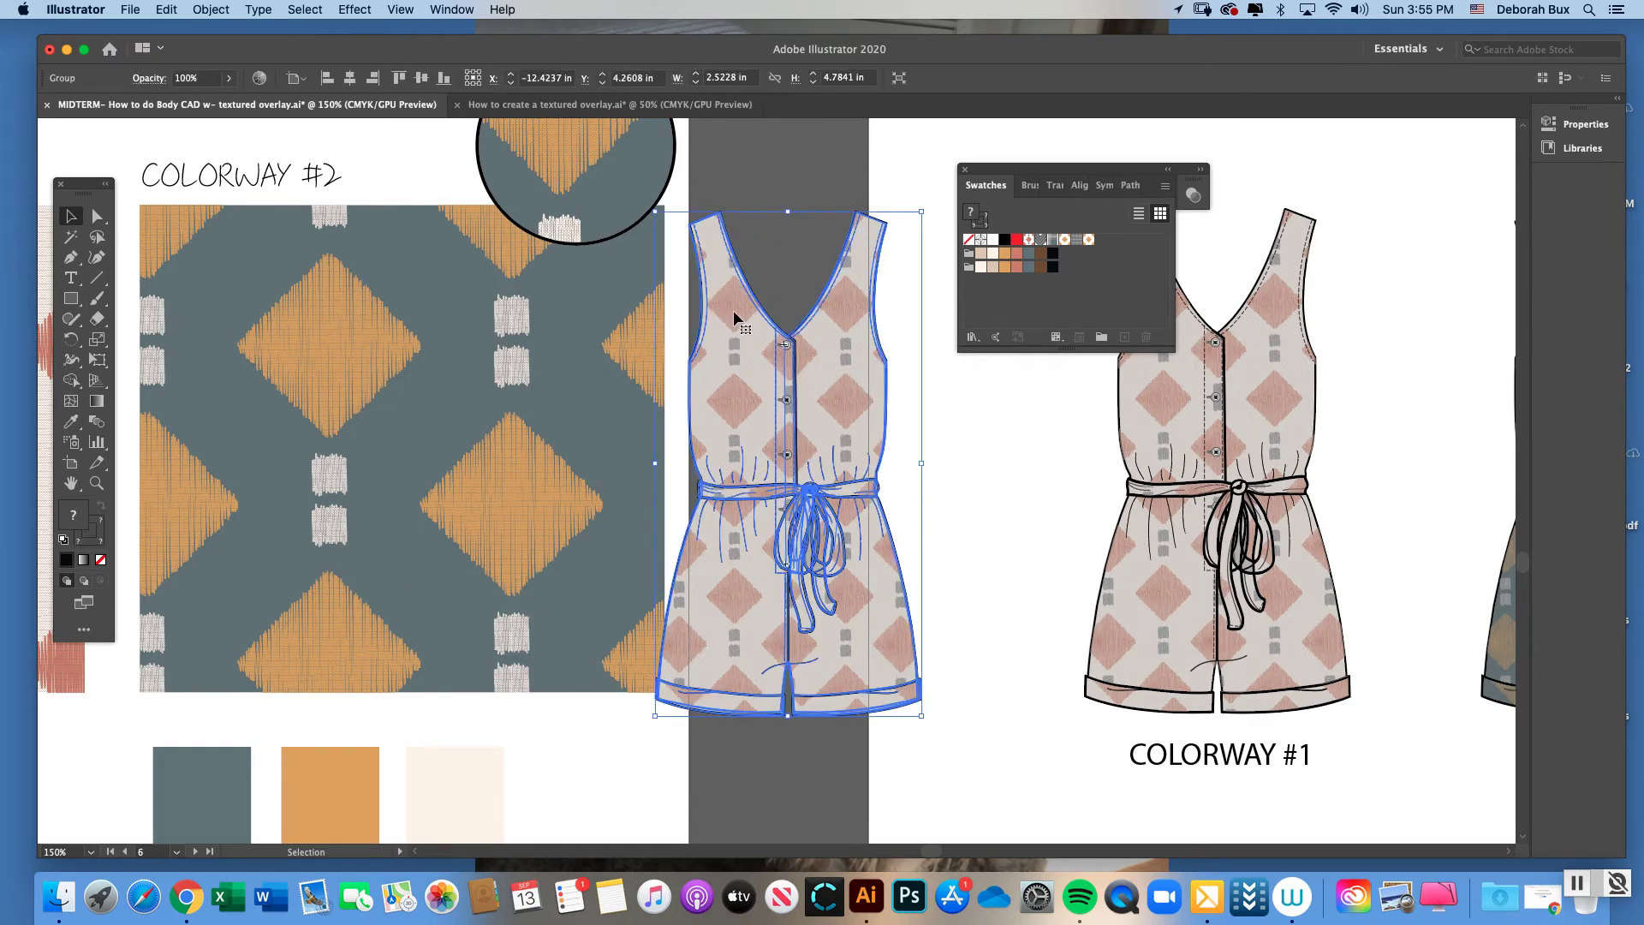
- Open Recolor Artwork for the copied romper group and keep its dialog clear of the garment and the Colorway #2 pattern
click(758, 231)
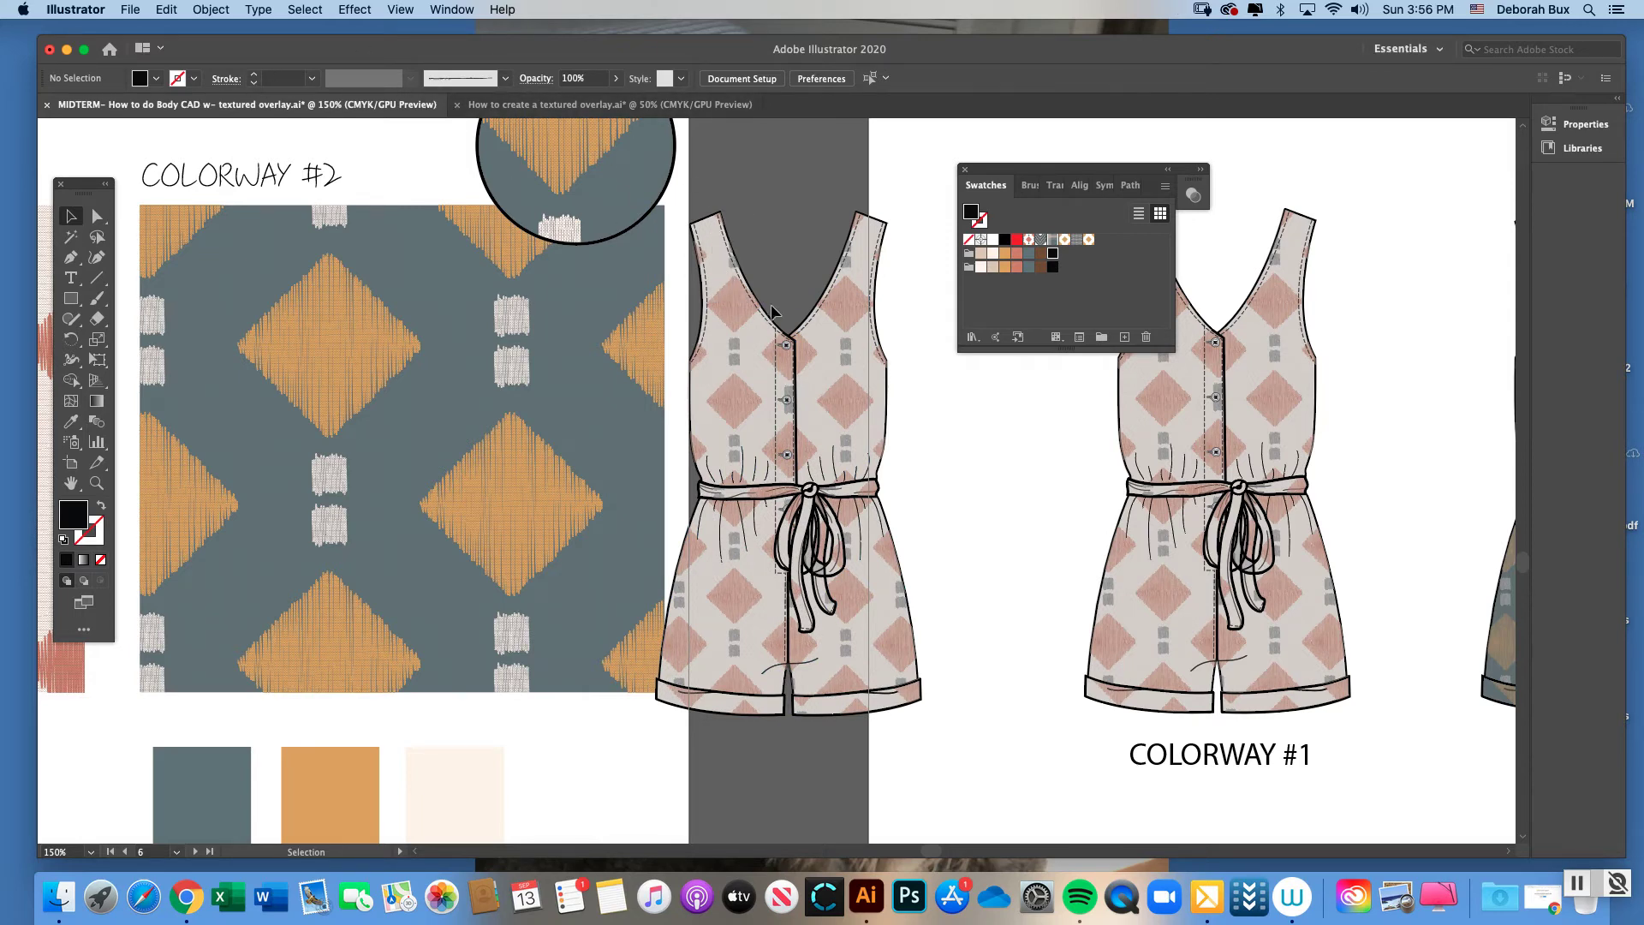
click(743, 341)
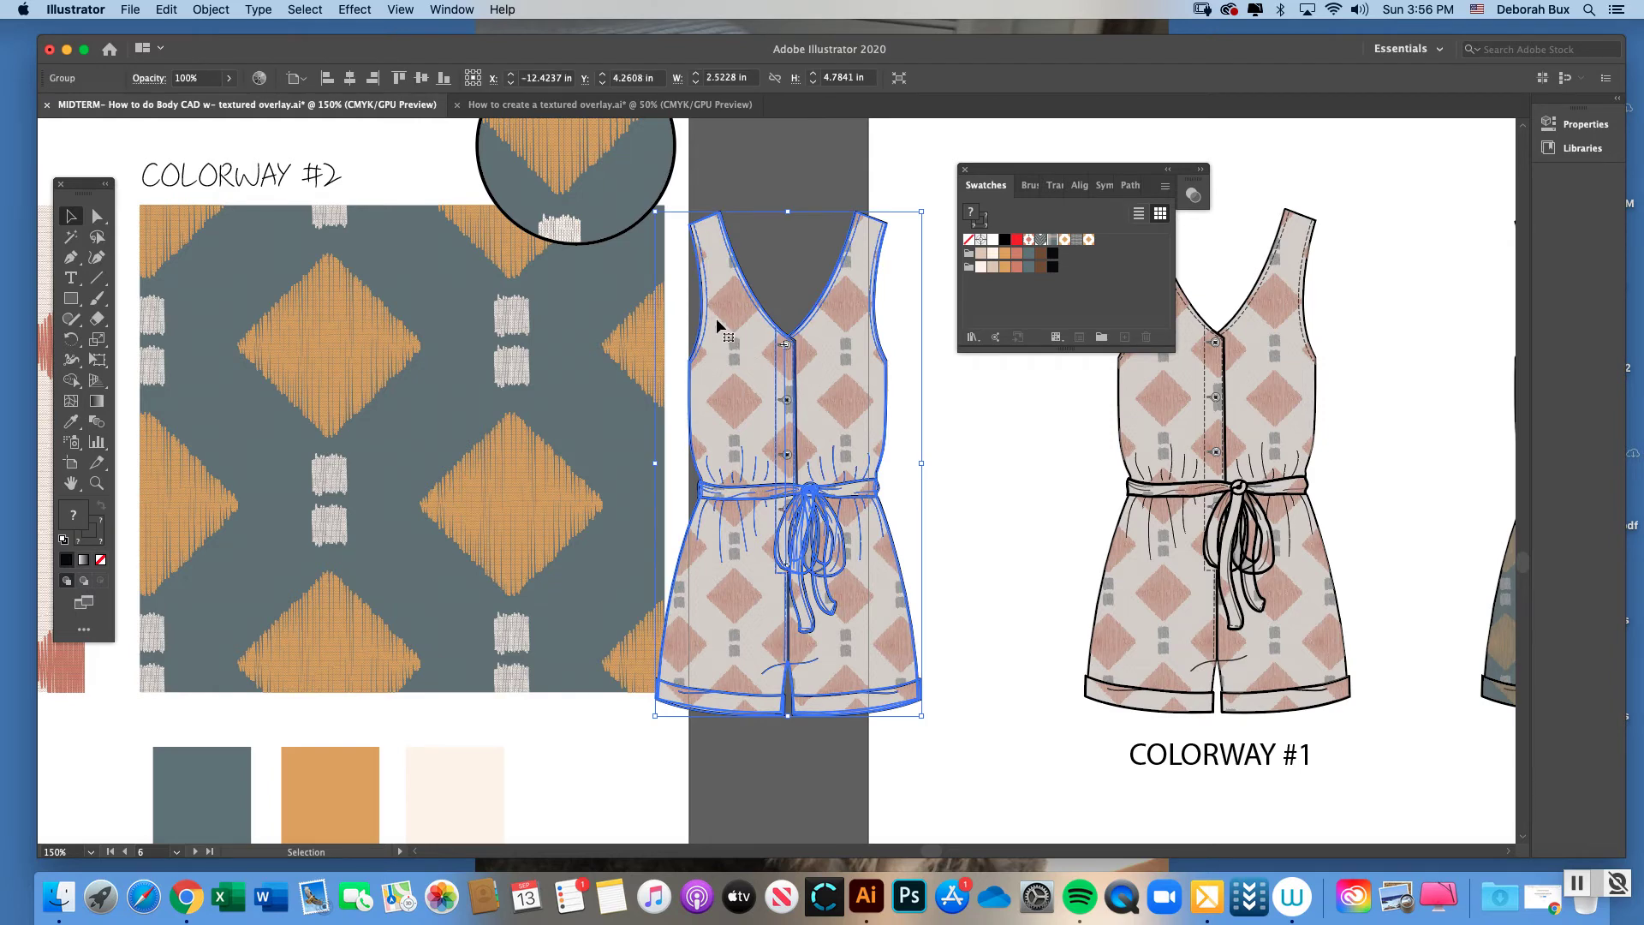
click(261, 80)
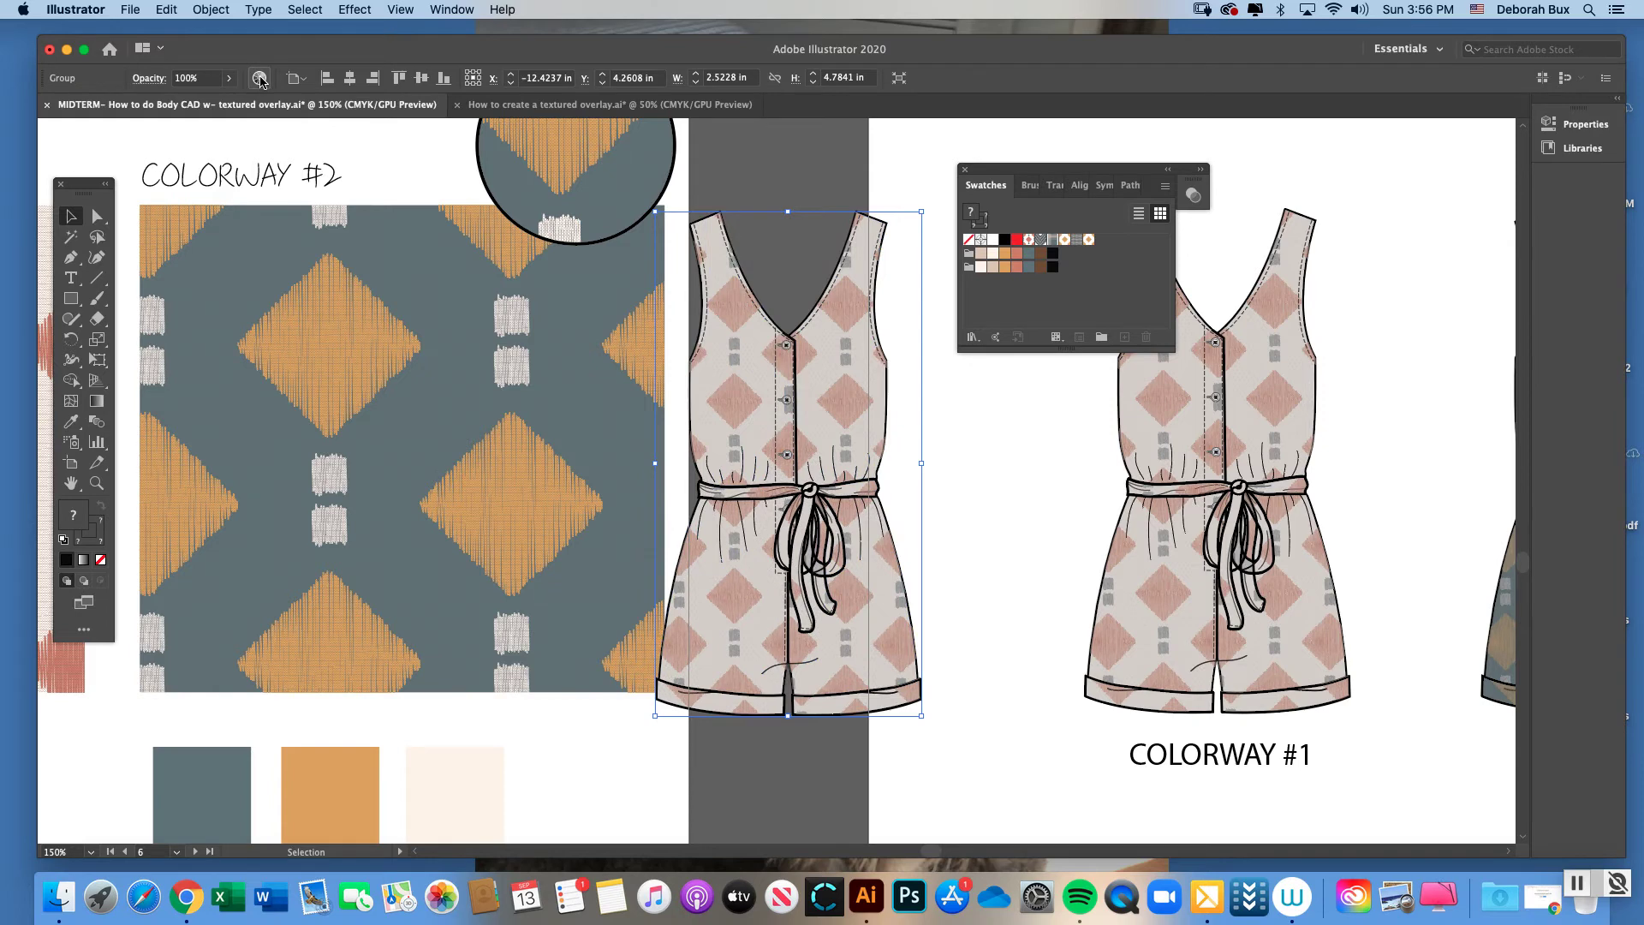
drag(649, 270, 1281, 307)
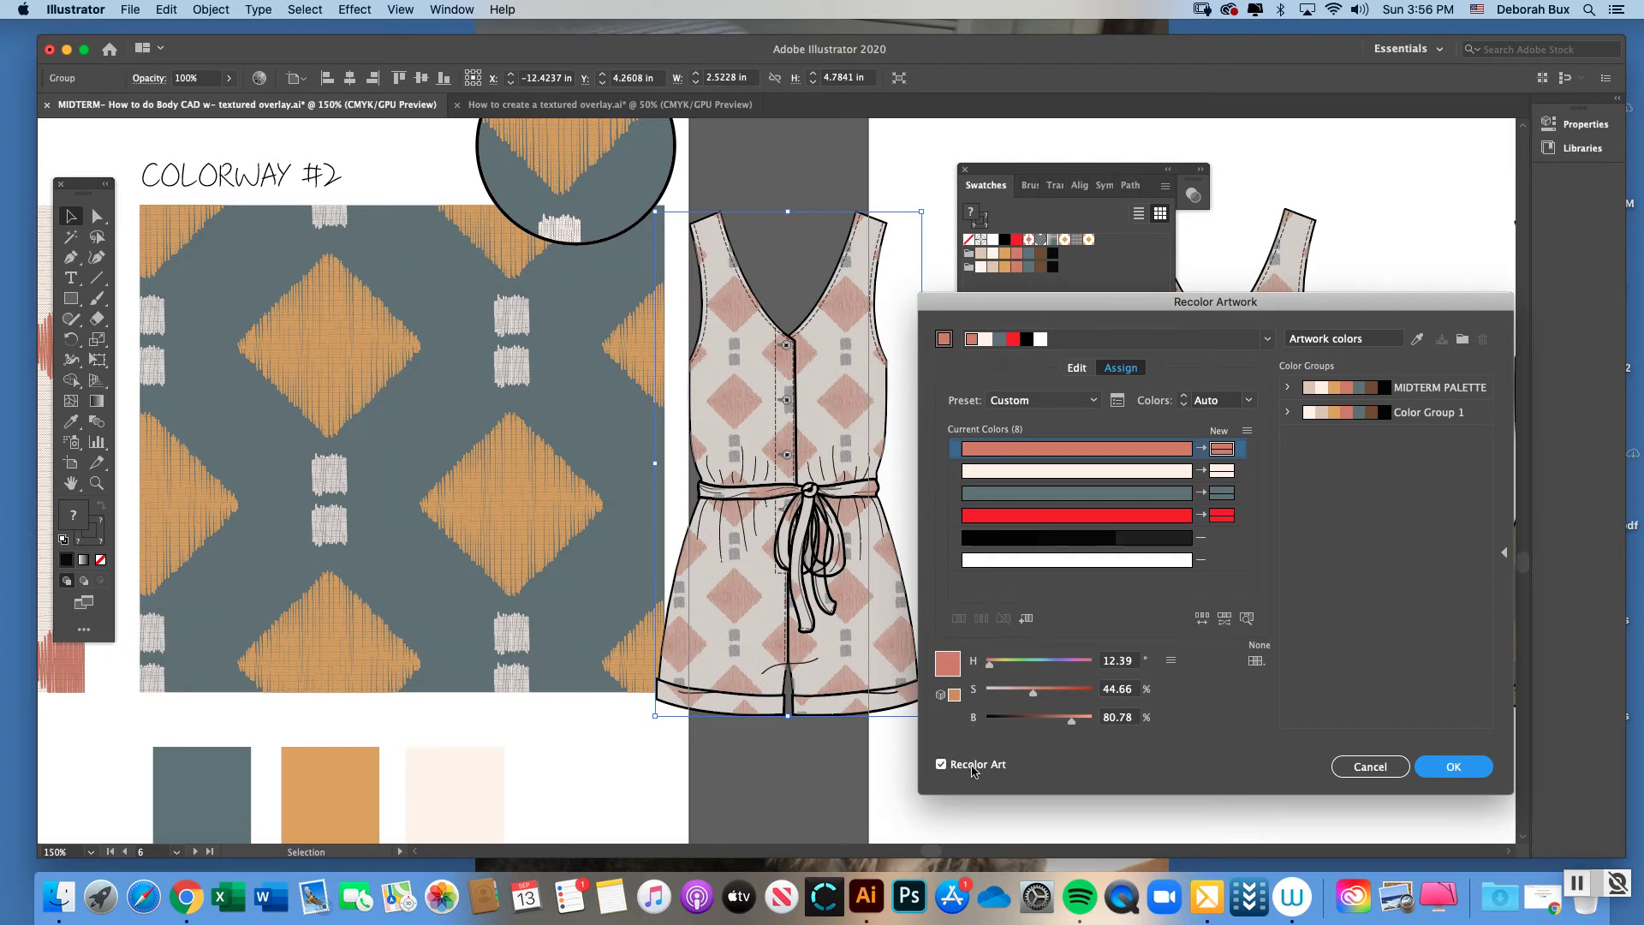
mouse_move(1095, 305)
mouse_down()
mouse_move(819, 306)
mouse_move(1092, 305)
mouse_up()
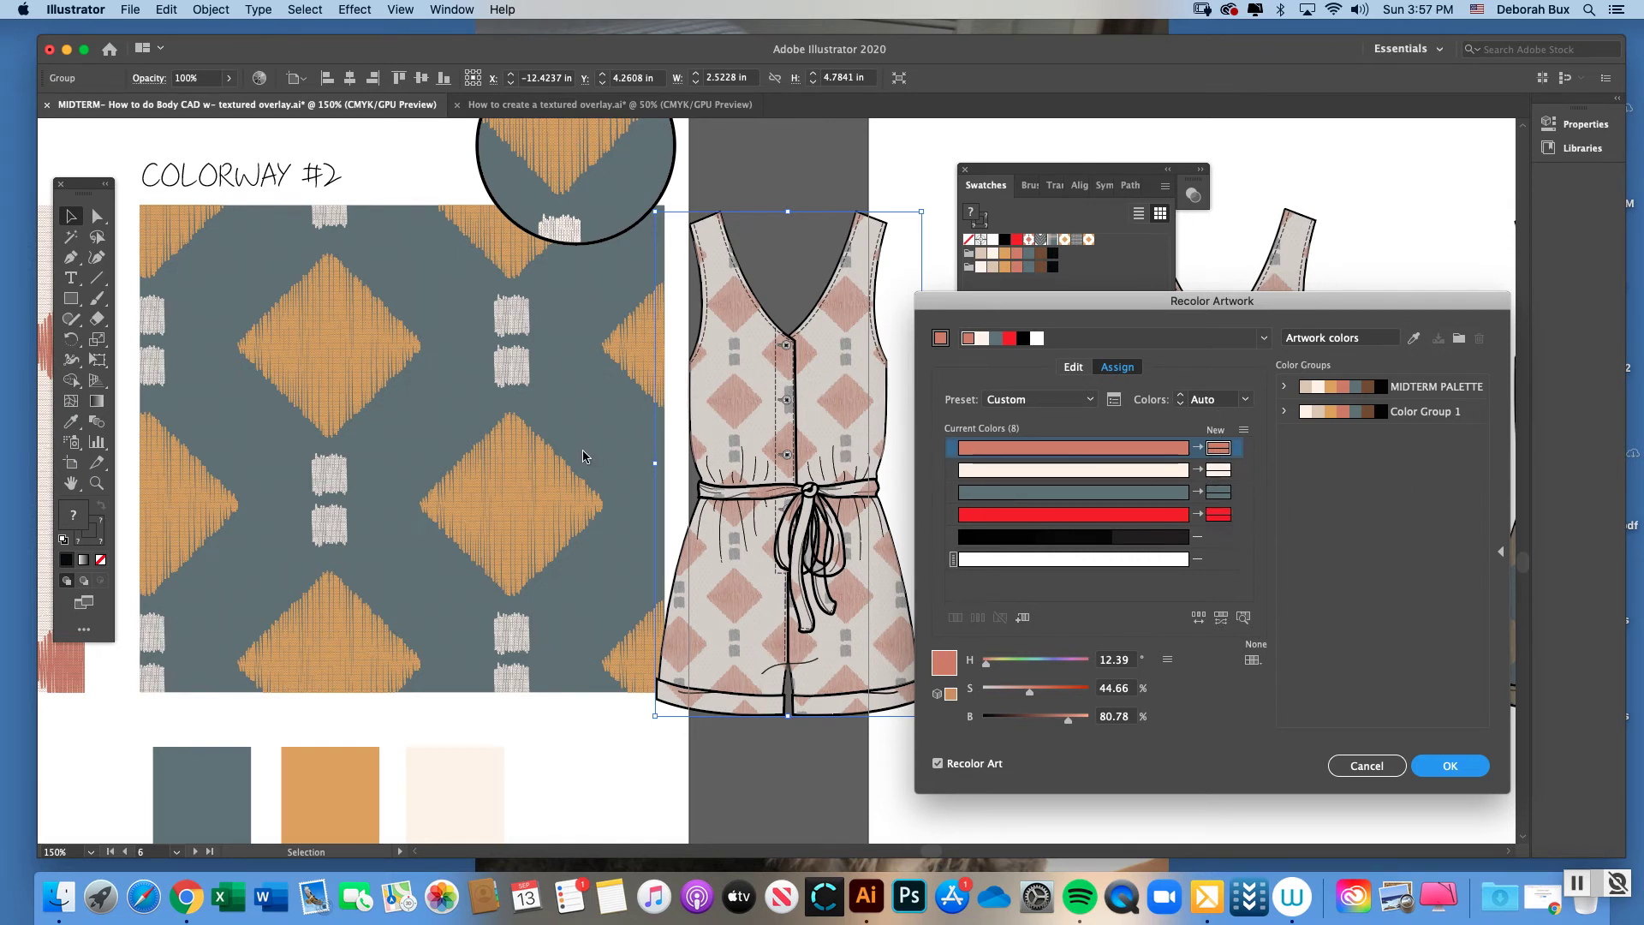
- Recolor the romper's terracotta diamonds with the Sunset swatch (C=14 M=34 Y=71), keeping the garment in view
double_click(1220, 449)
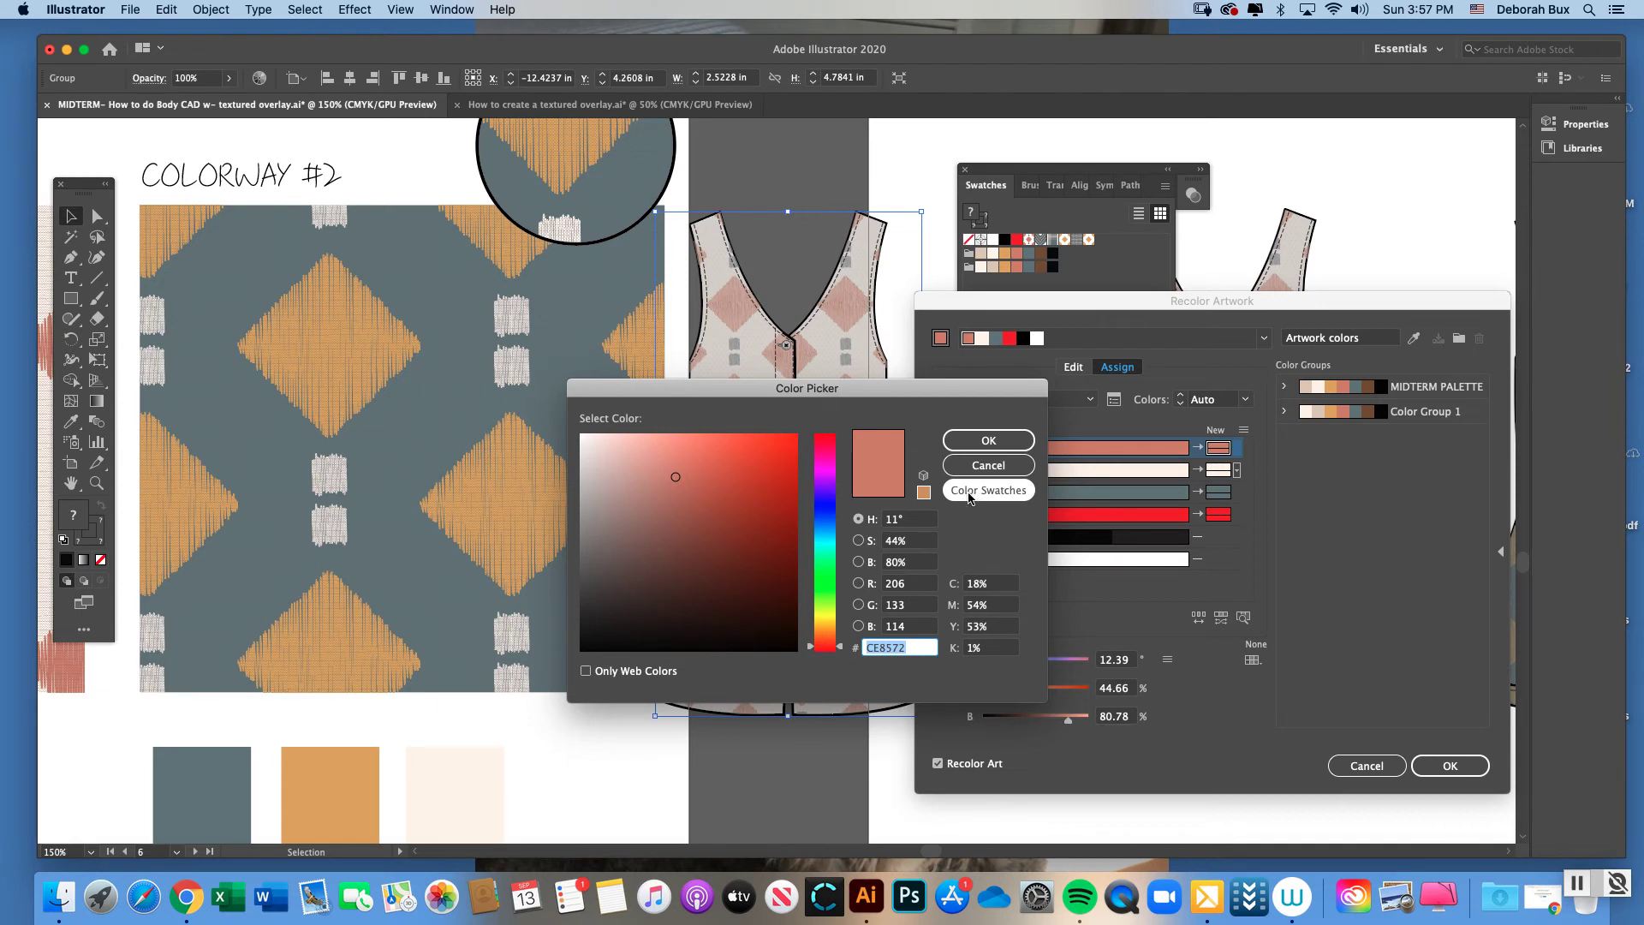
click(971, 494)
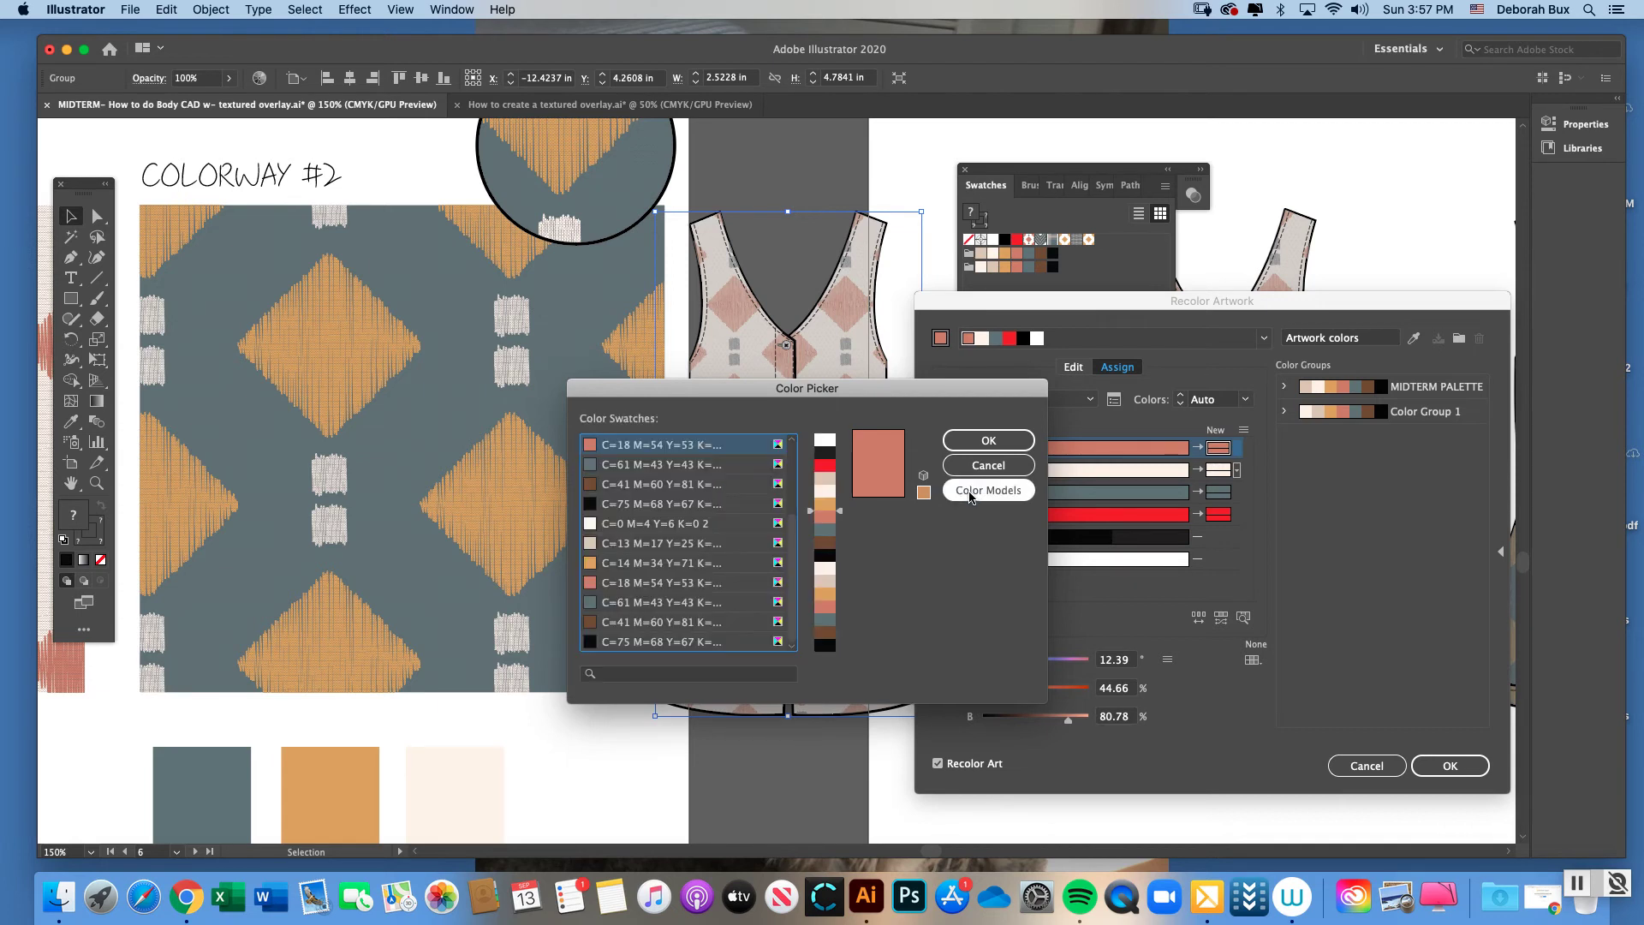
scroll(796, 465, up, 3)
scroll(621, 527, up, 2)
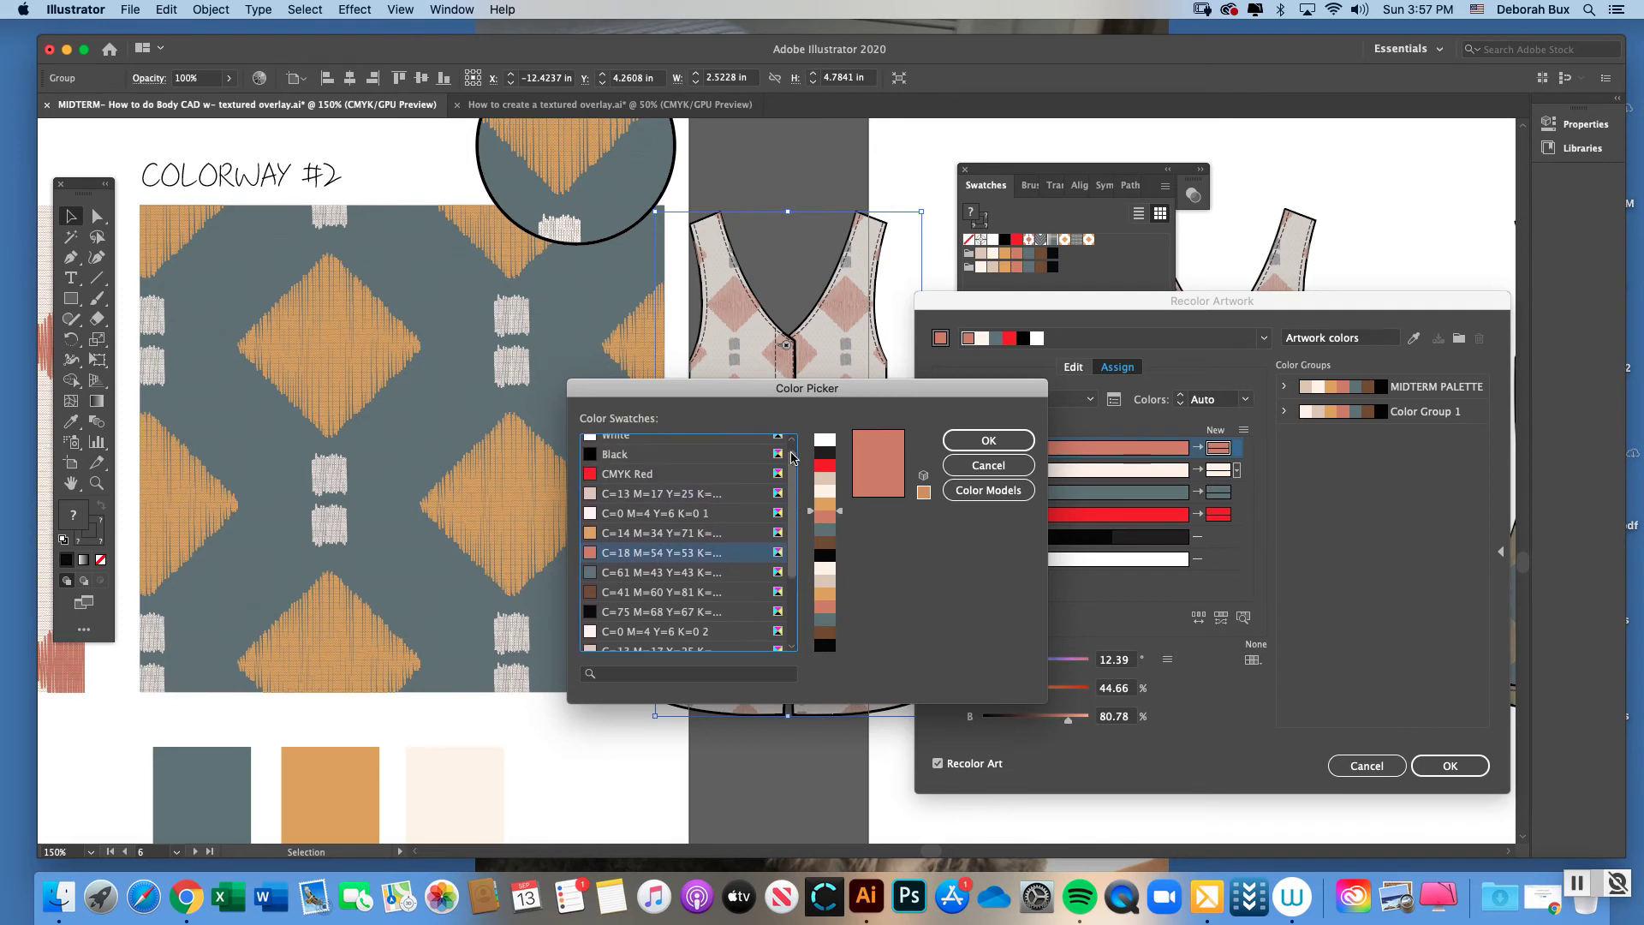
scroll(788, 521, down, 3)
scroll(787, 521, down, 3)
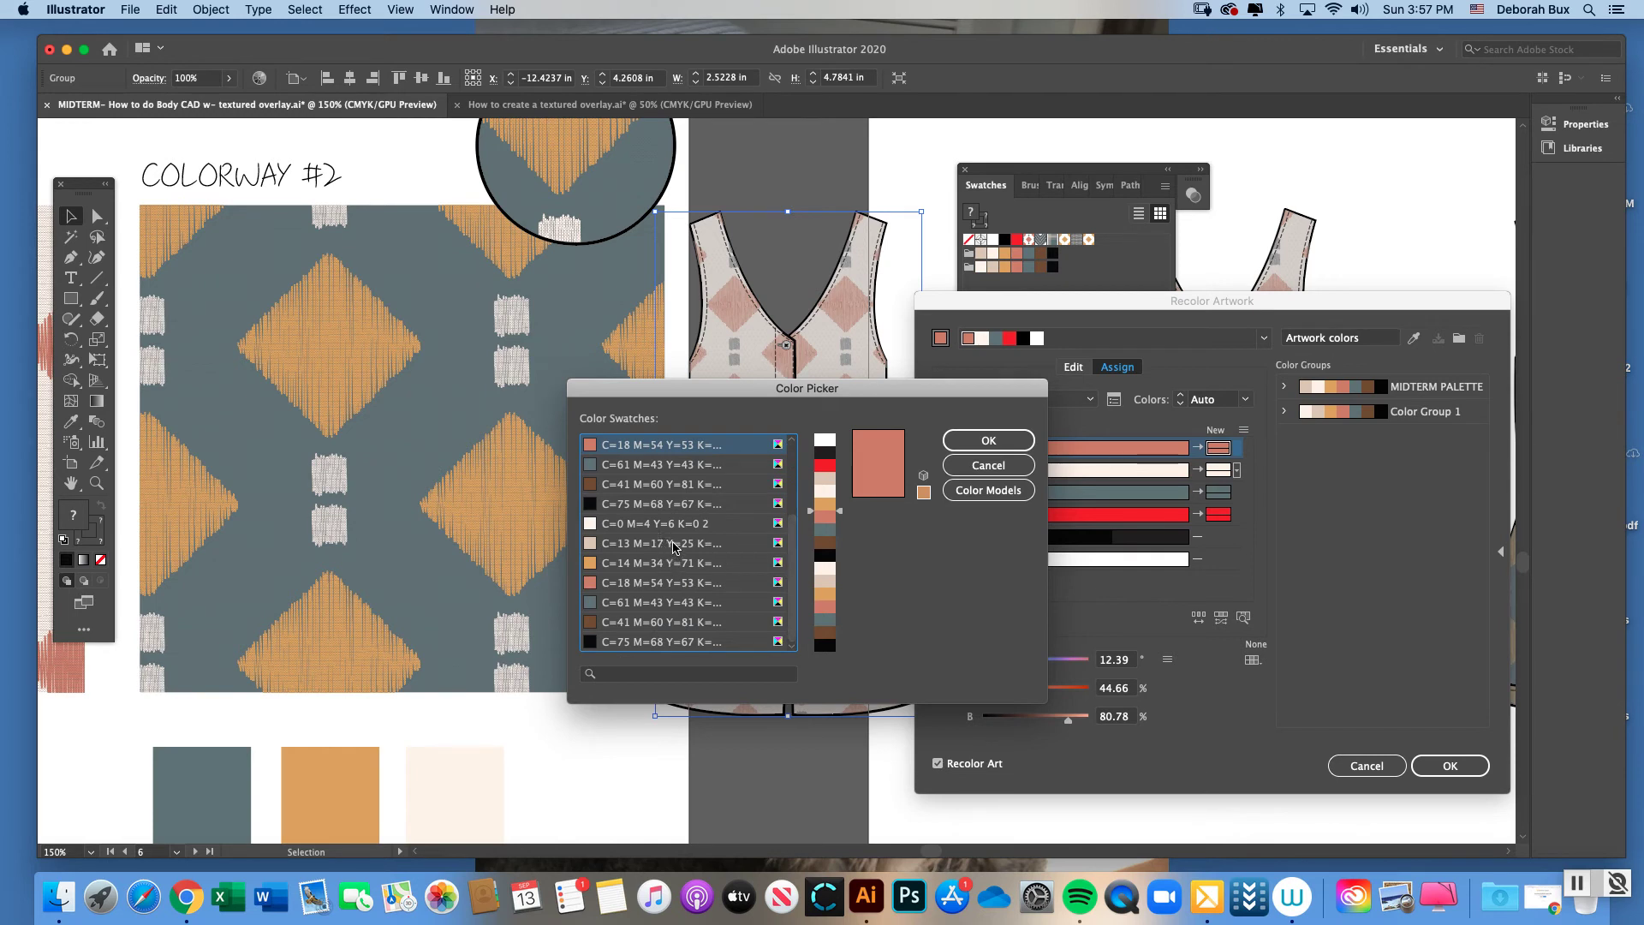
drag(752, 394, 1101, 519)
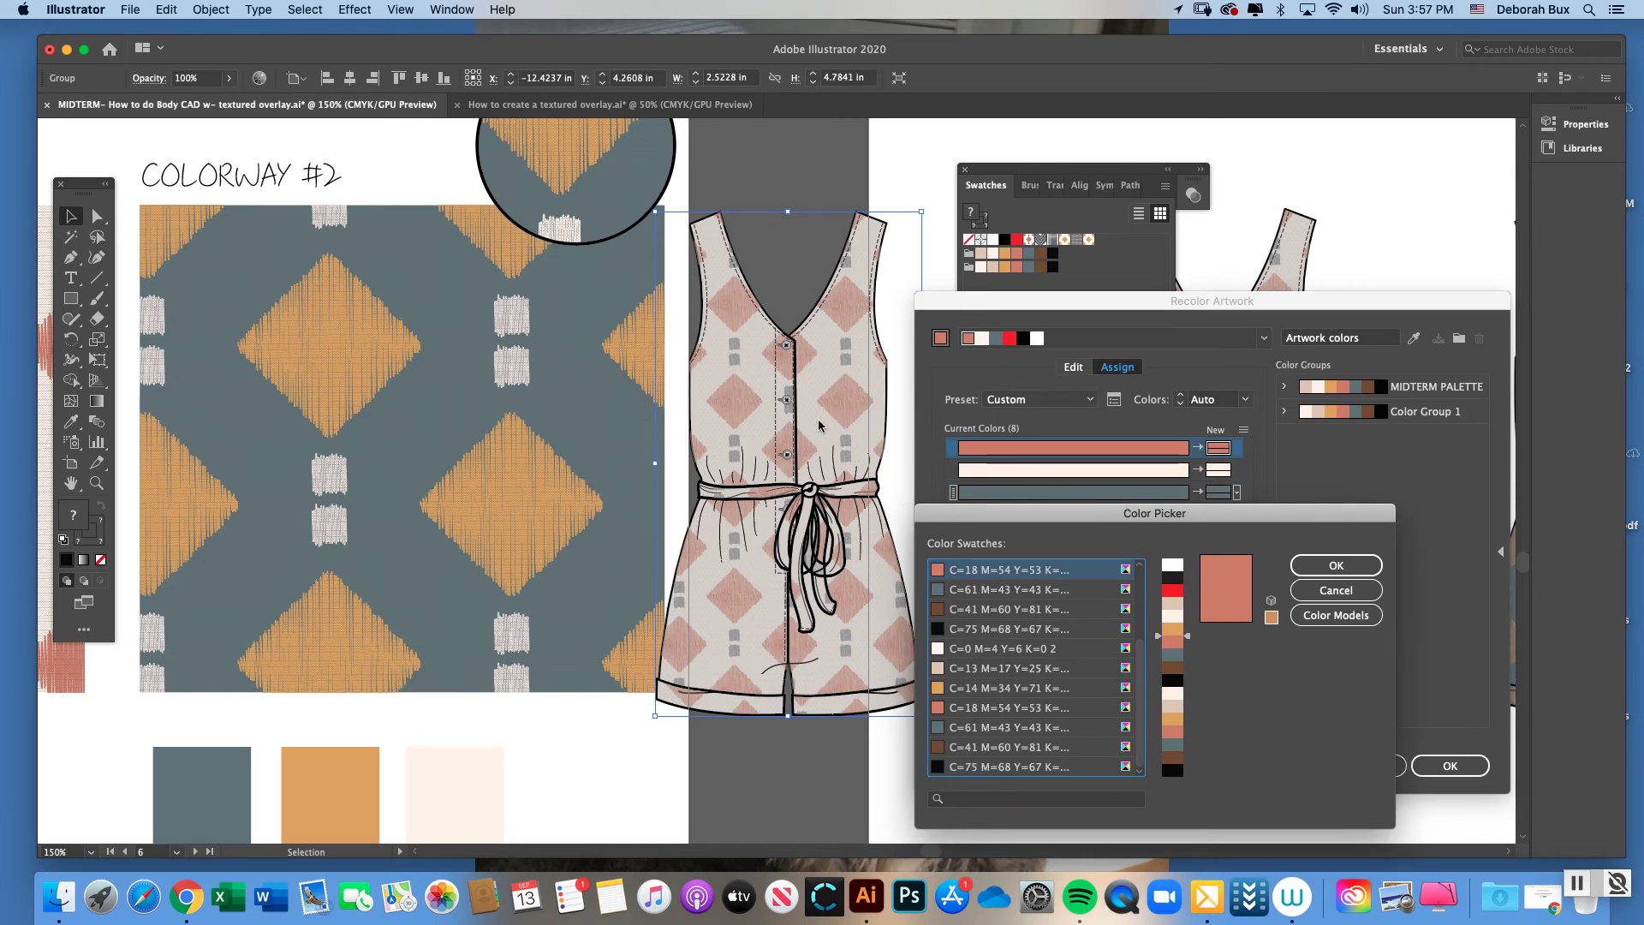
click(983, 688)
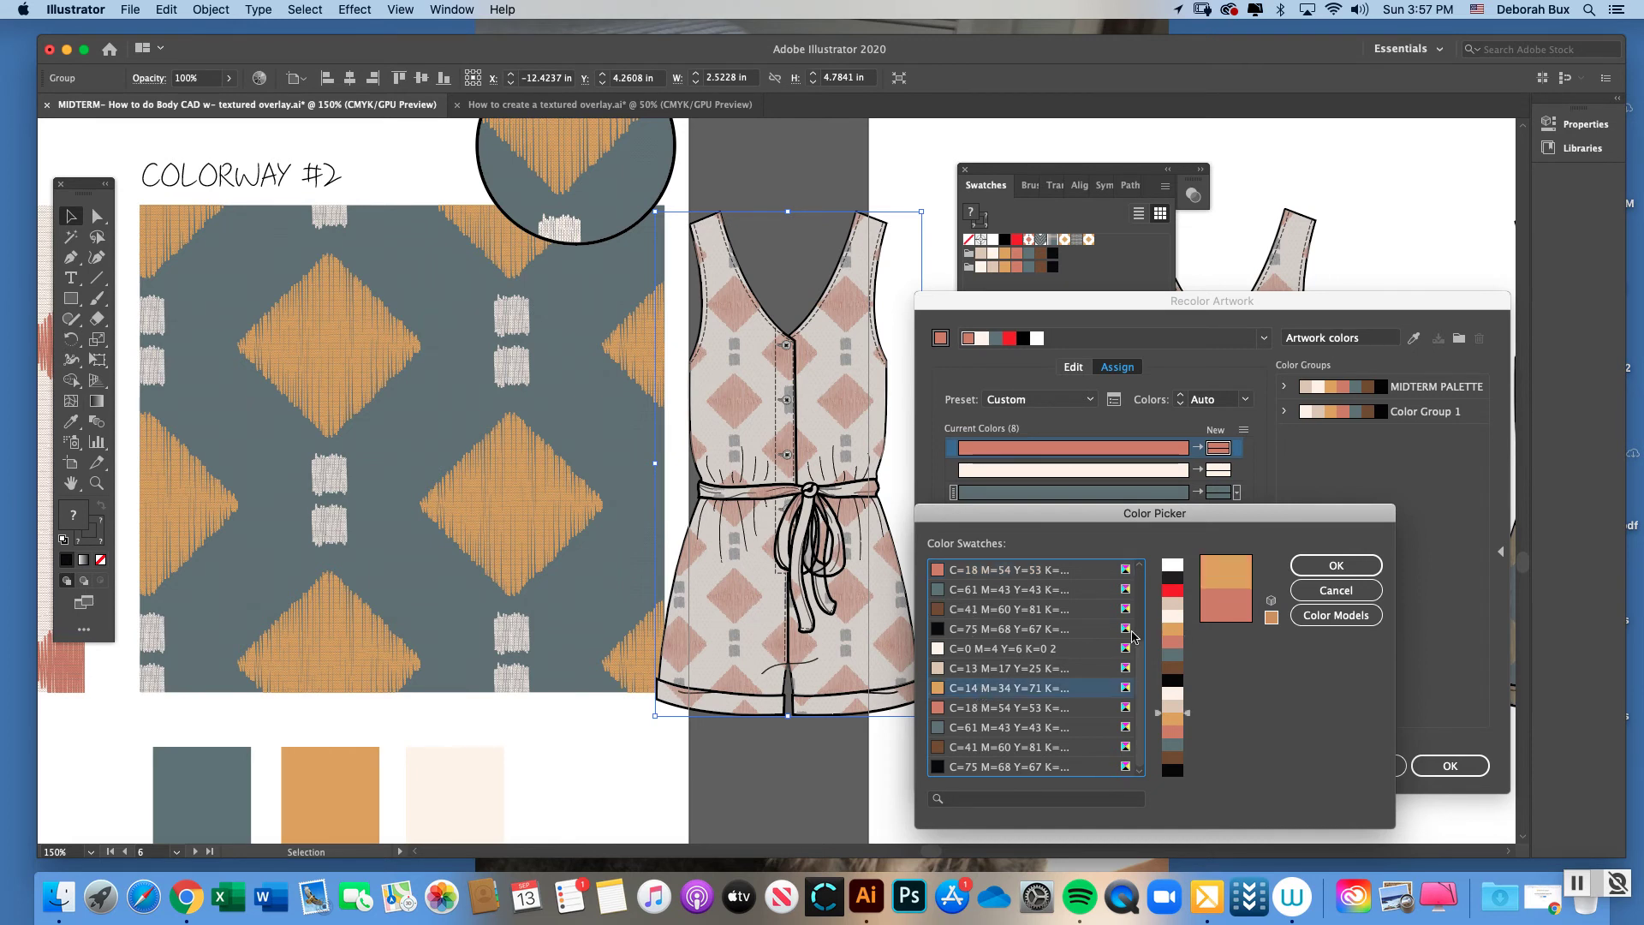
click(1336, 565)
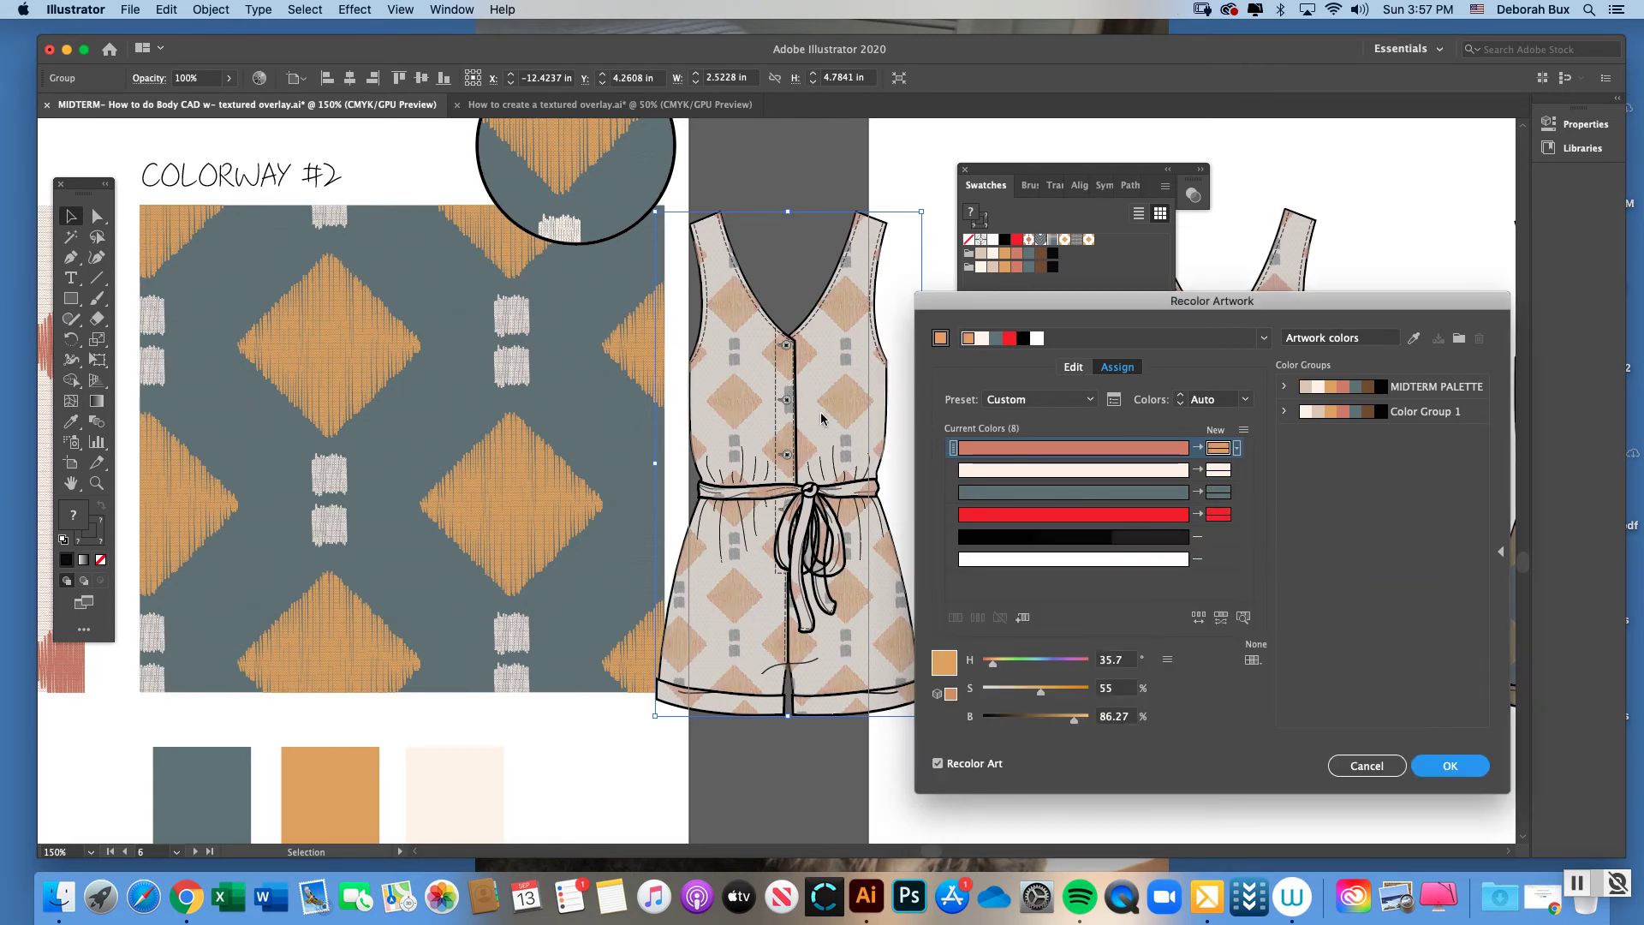
- Recolor the romper's cream background with the Breeze swatch (C=61 M=43 Y=43)
double_click(1219, 470)
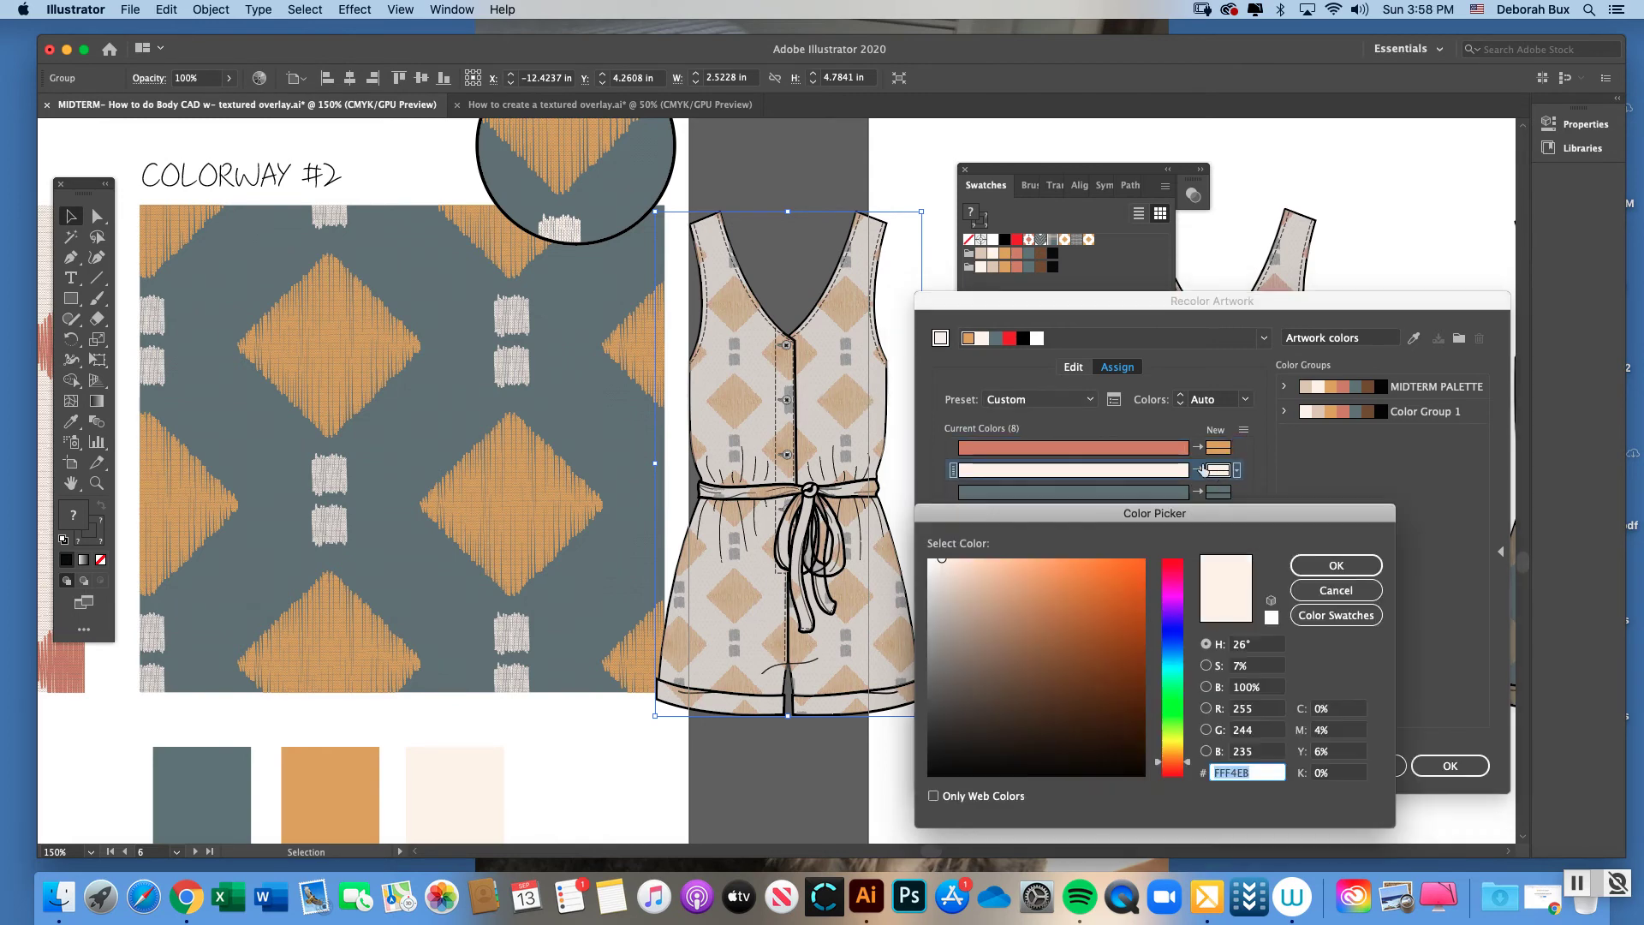
click(1329, 616)
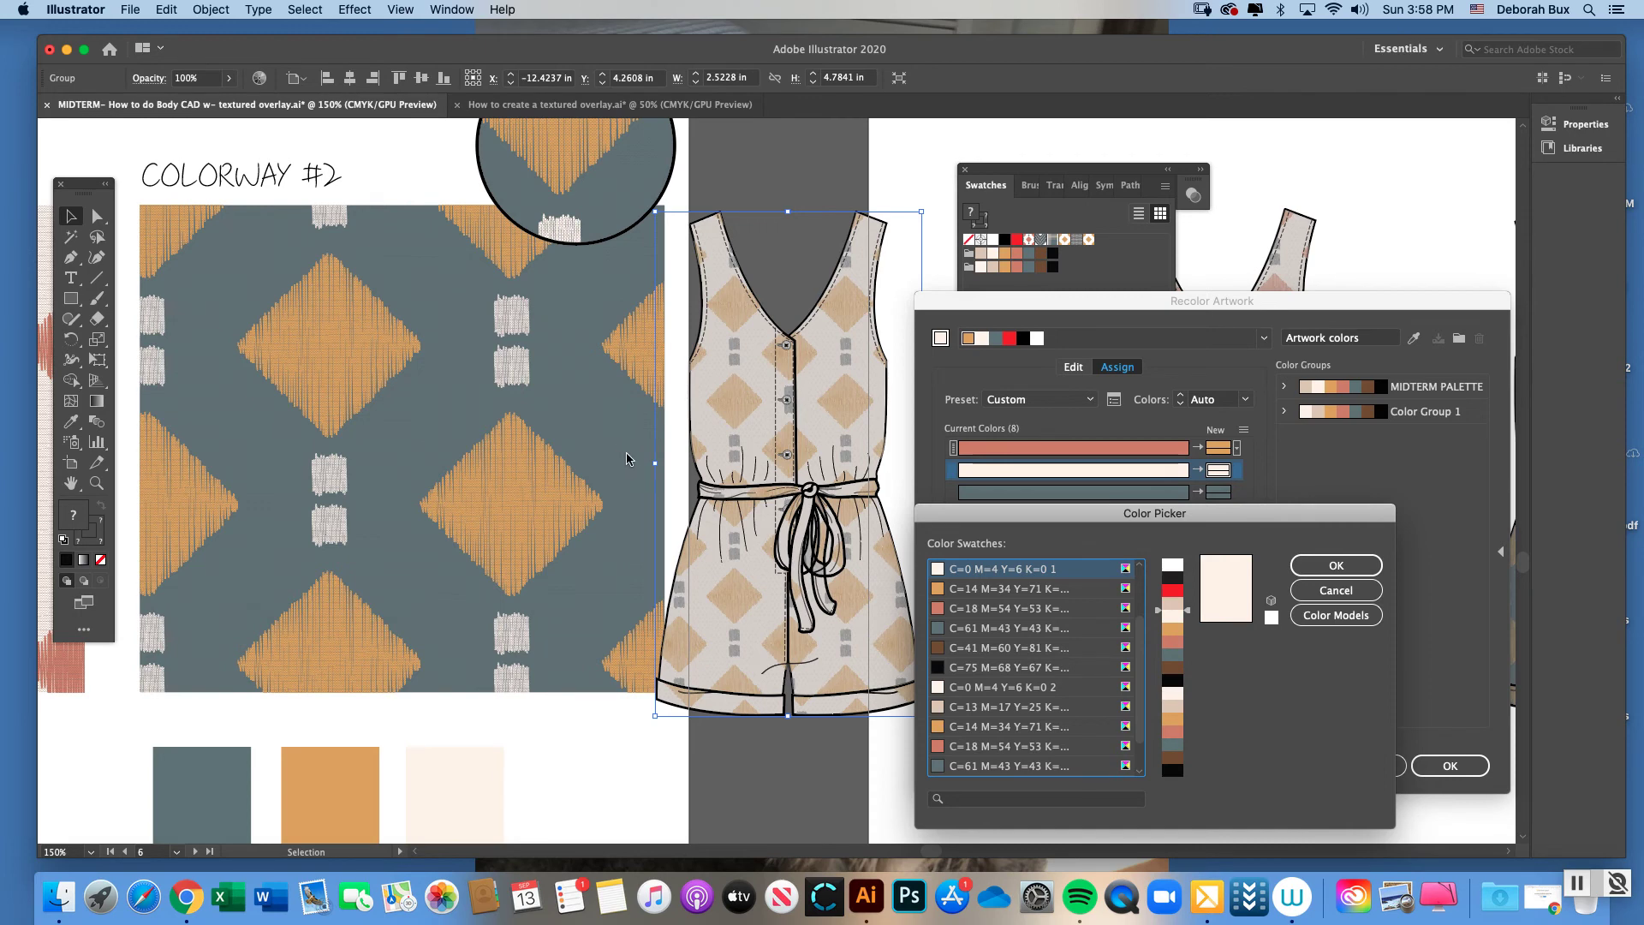
scroll(1139, 647, down, 2)
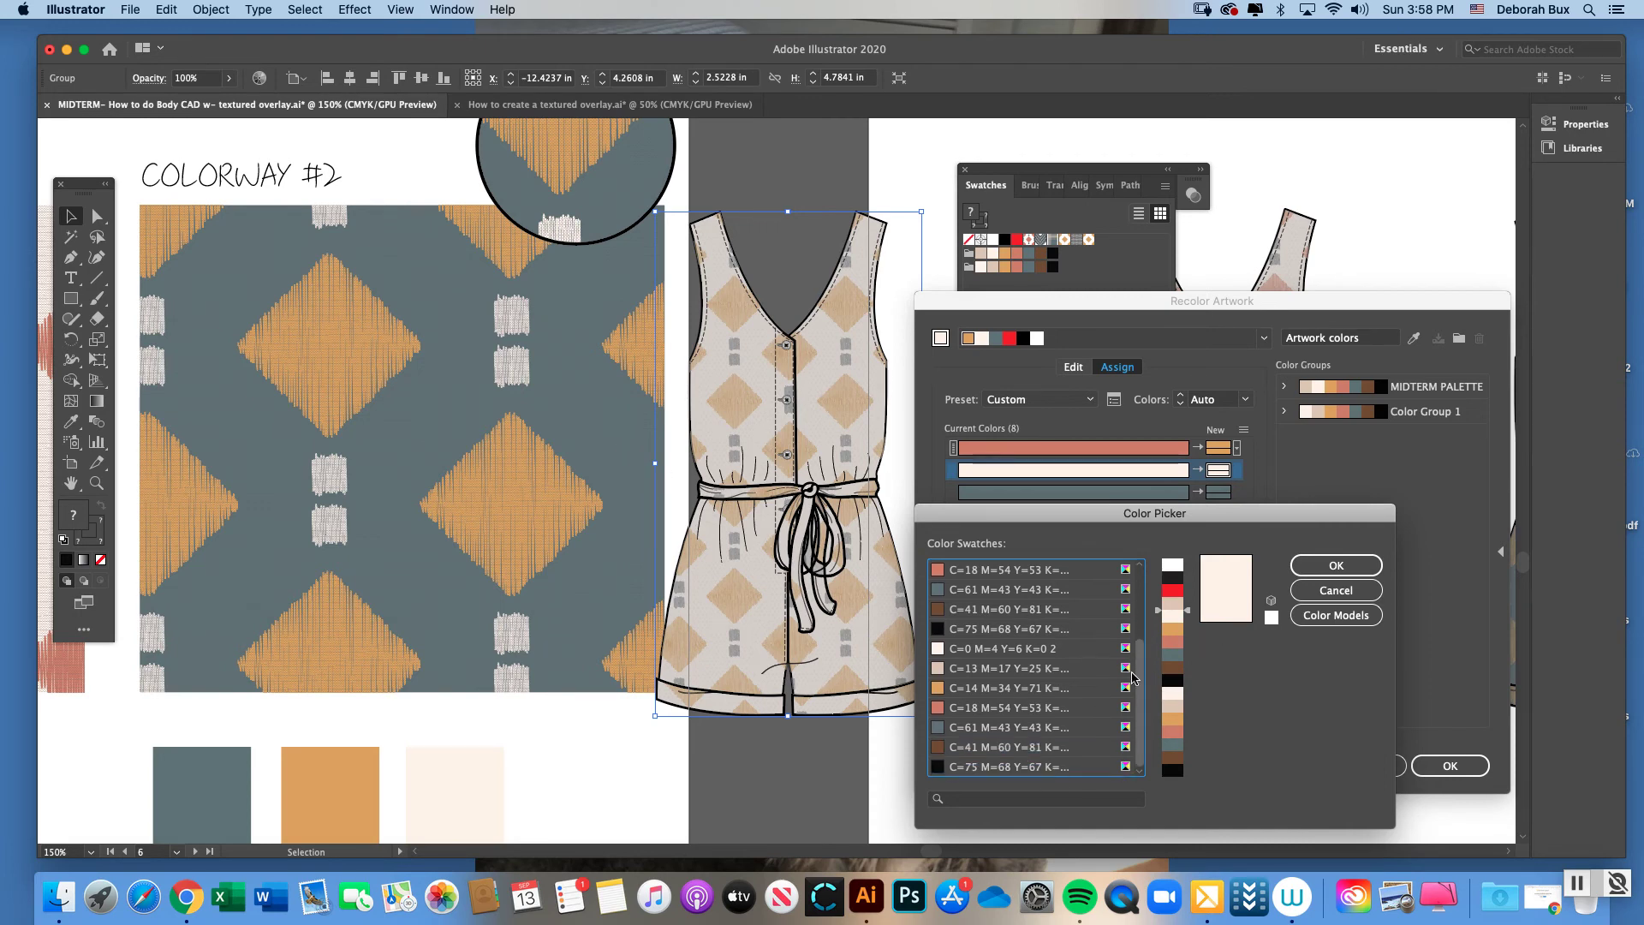
click(1022, 729)
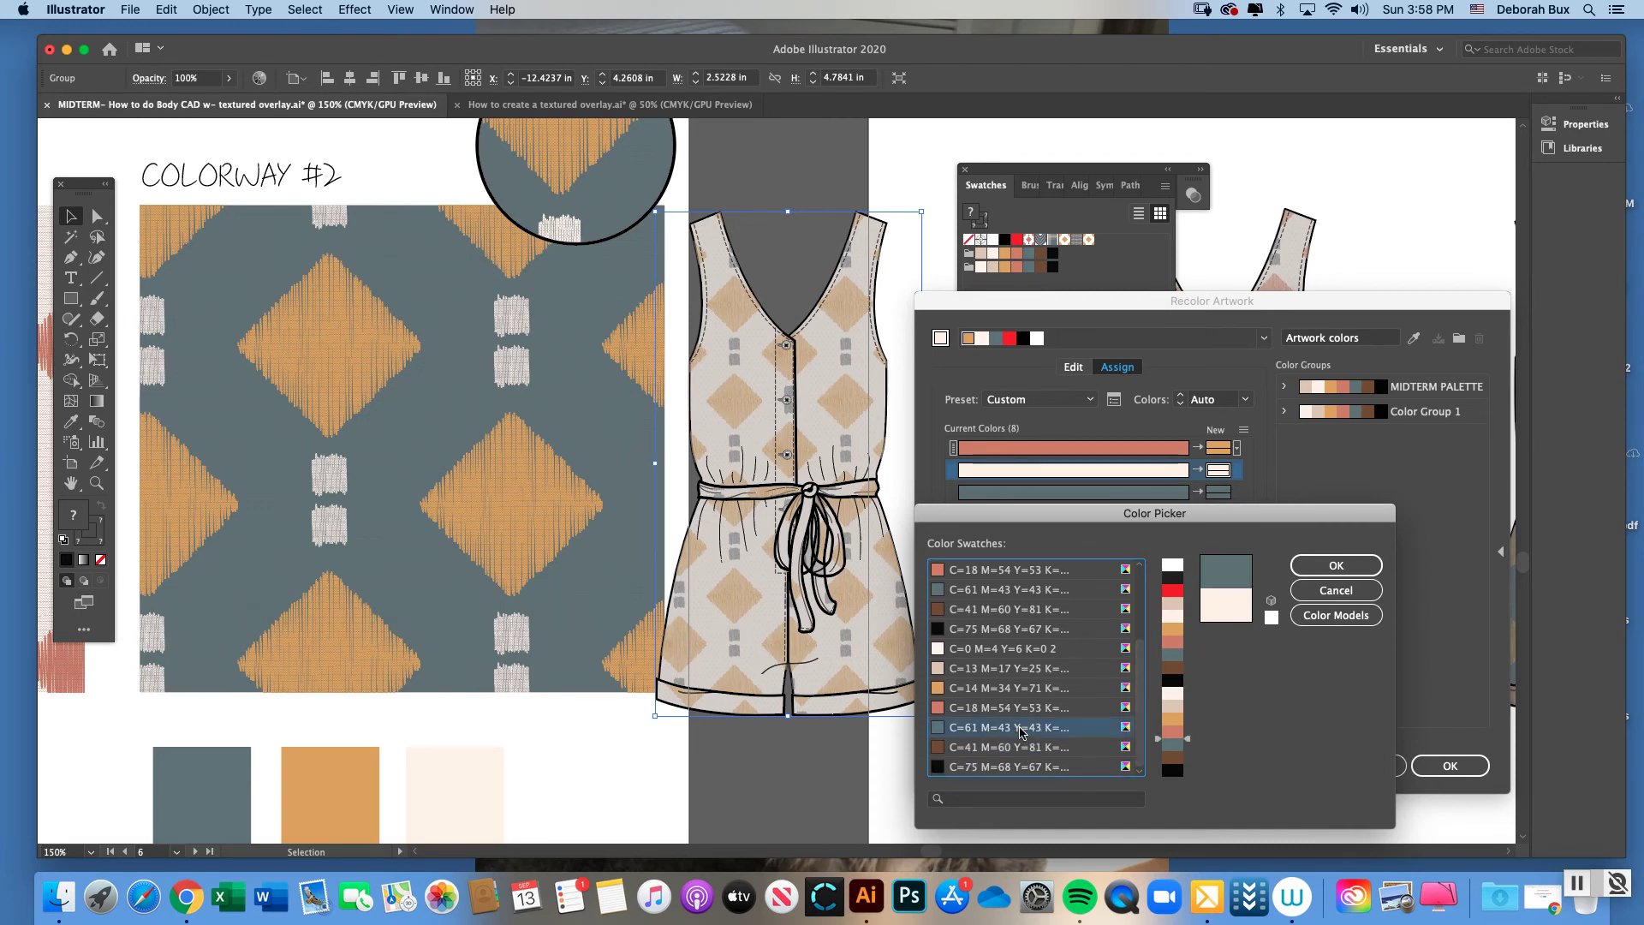
click(1323, 567)
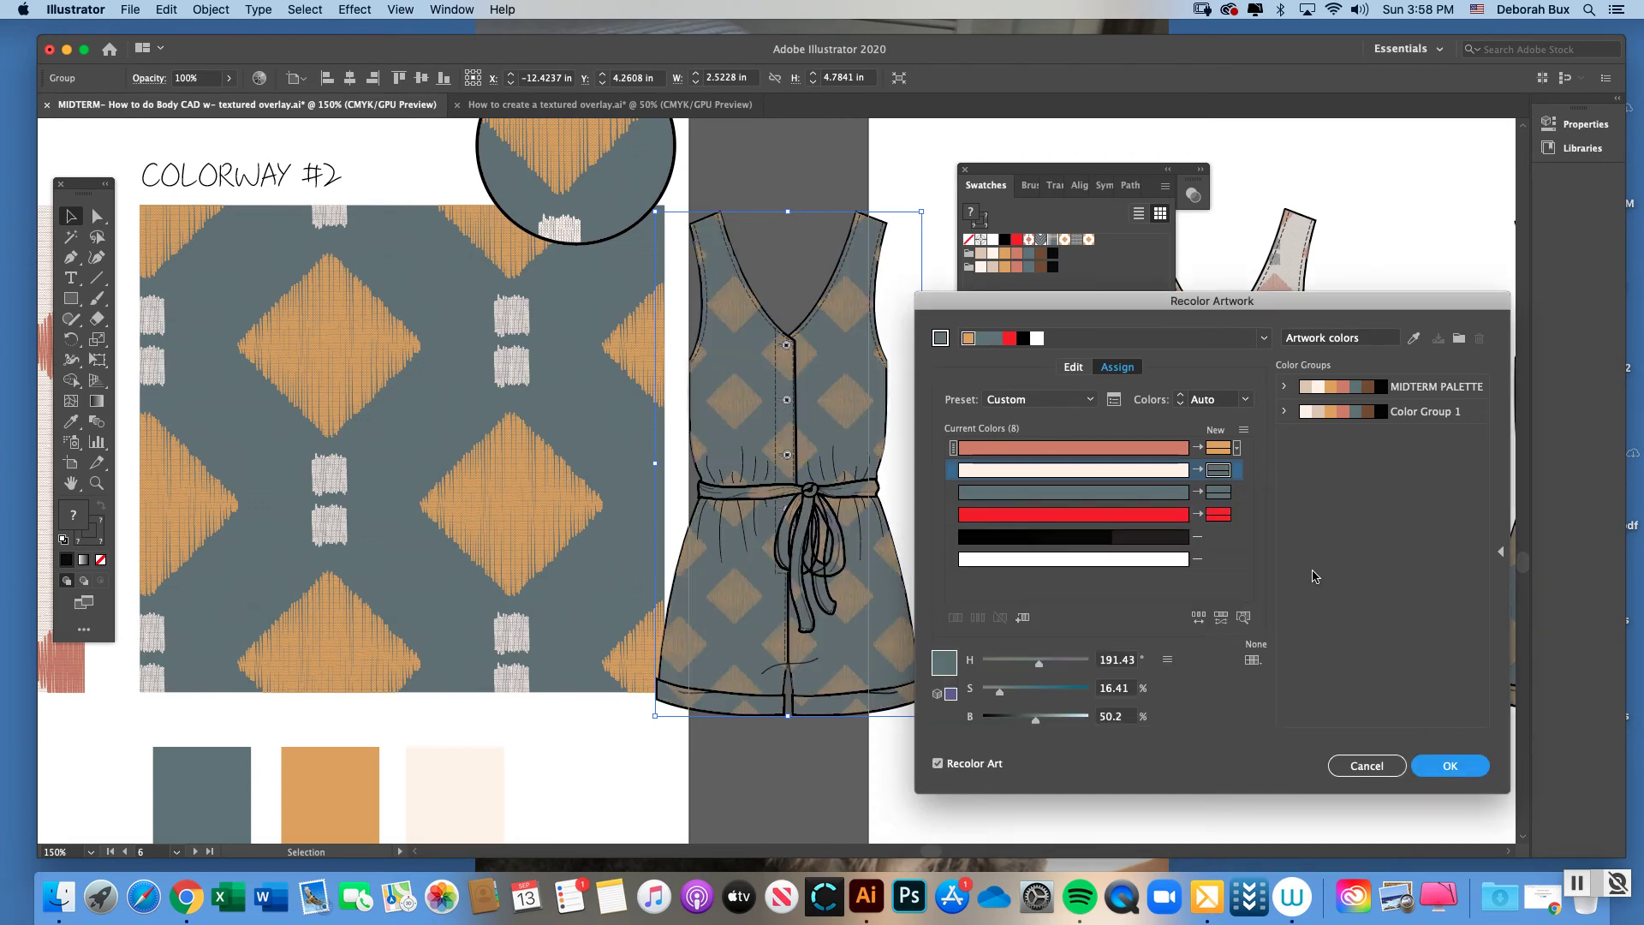
- Recolor the romper's original Breeze accents with the Shell swatch (C=0 M=4 Y=6 K=0 2) and shift the dialog clear of the garment
double_click(1217, 494)
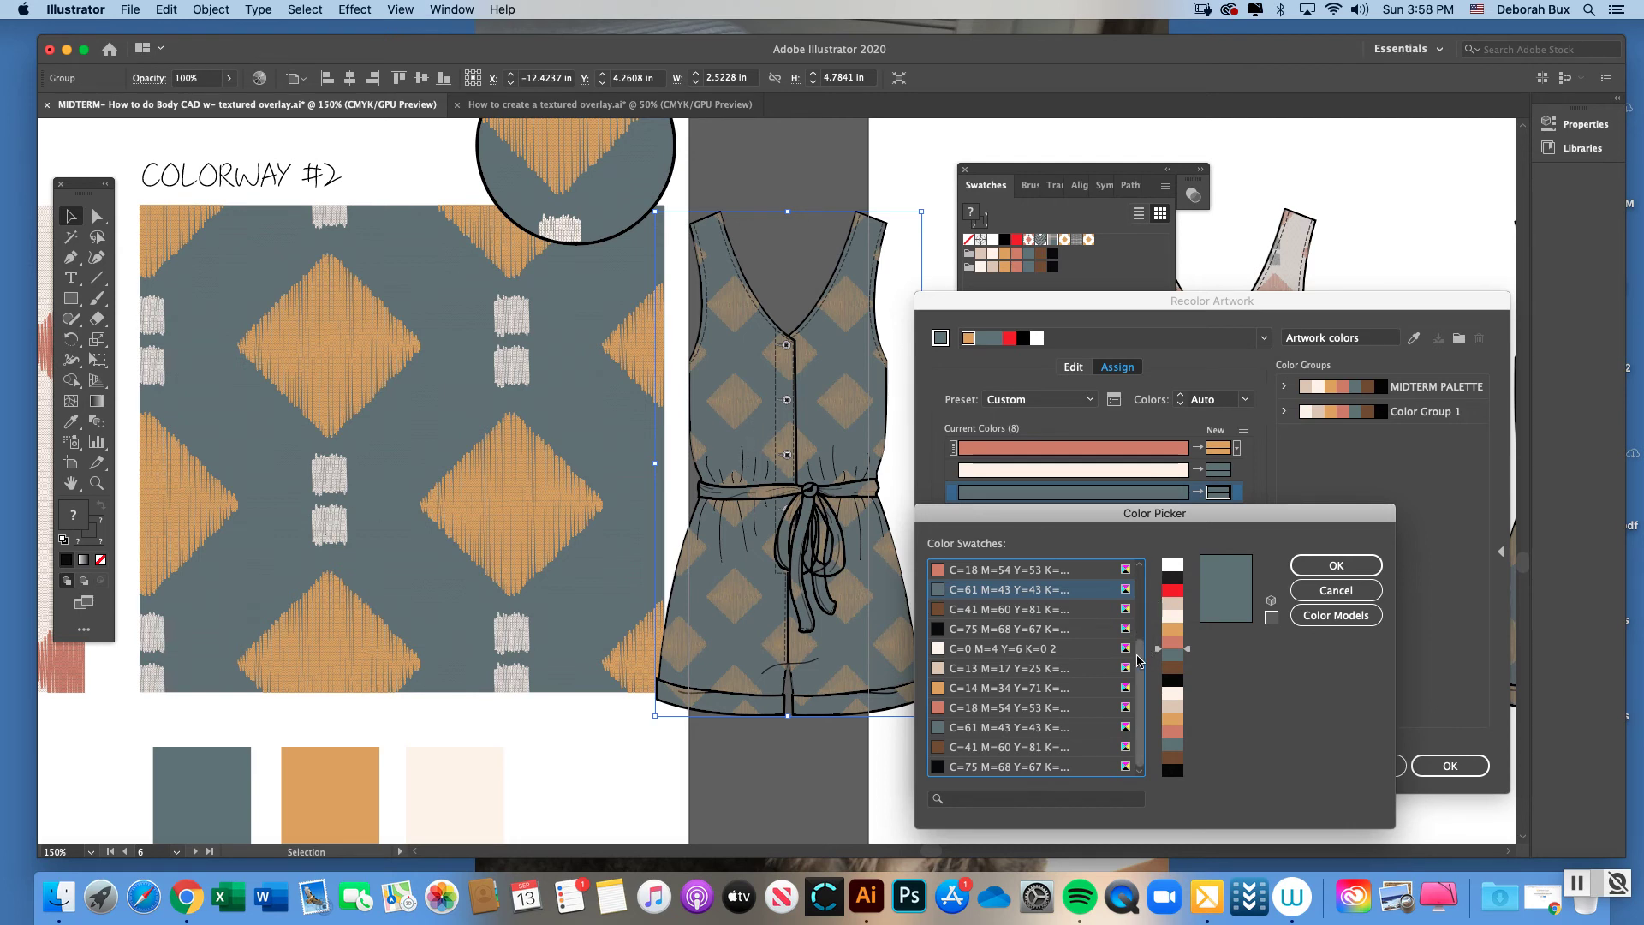
click(972, 653)
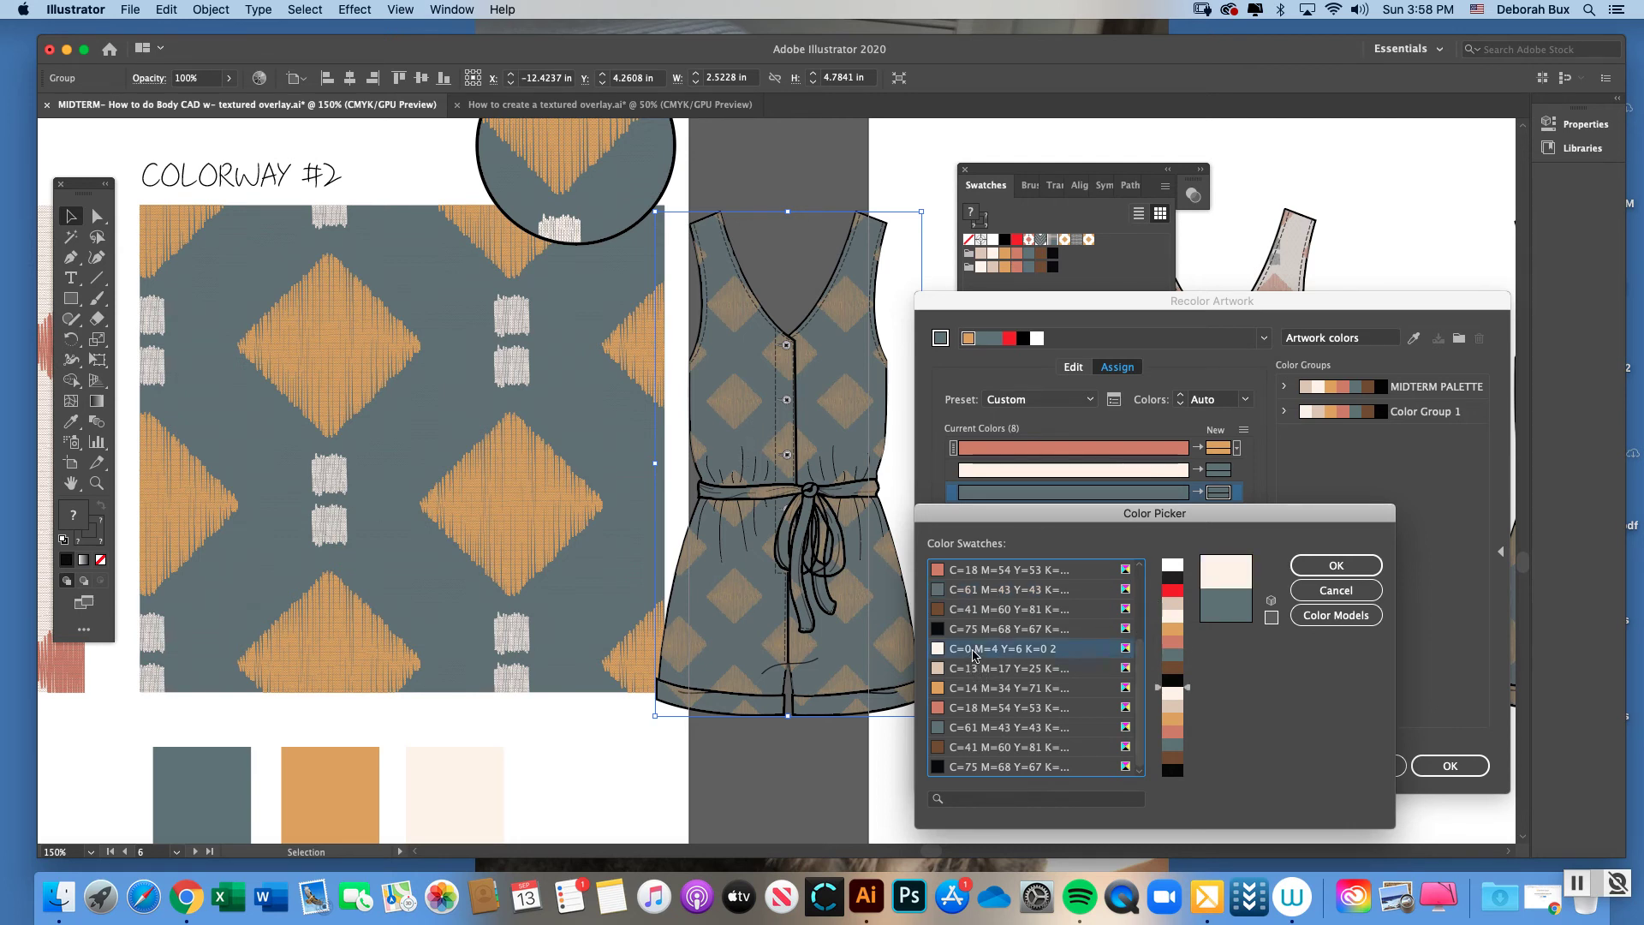
click(1303, 561)
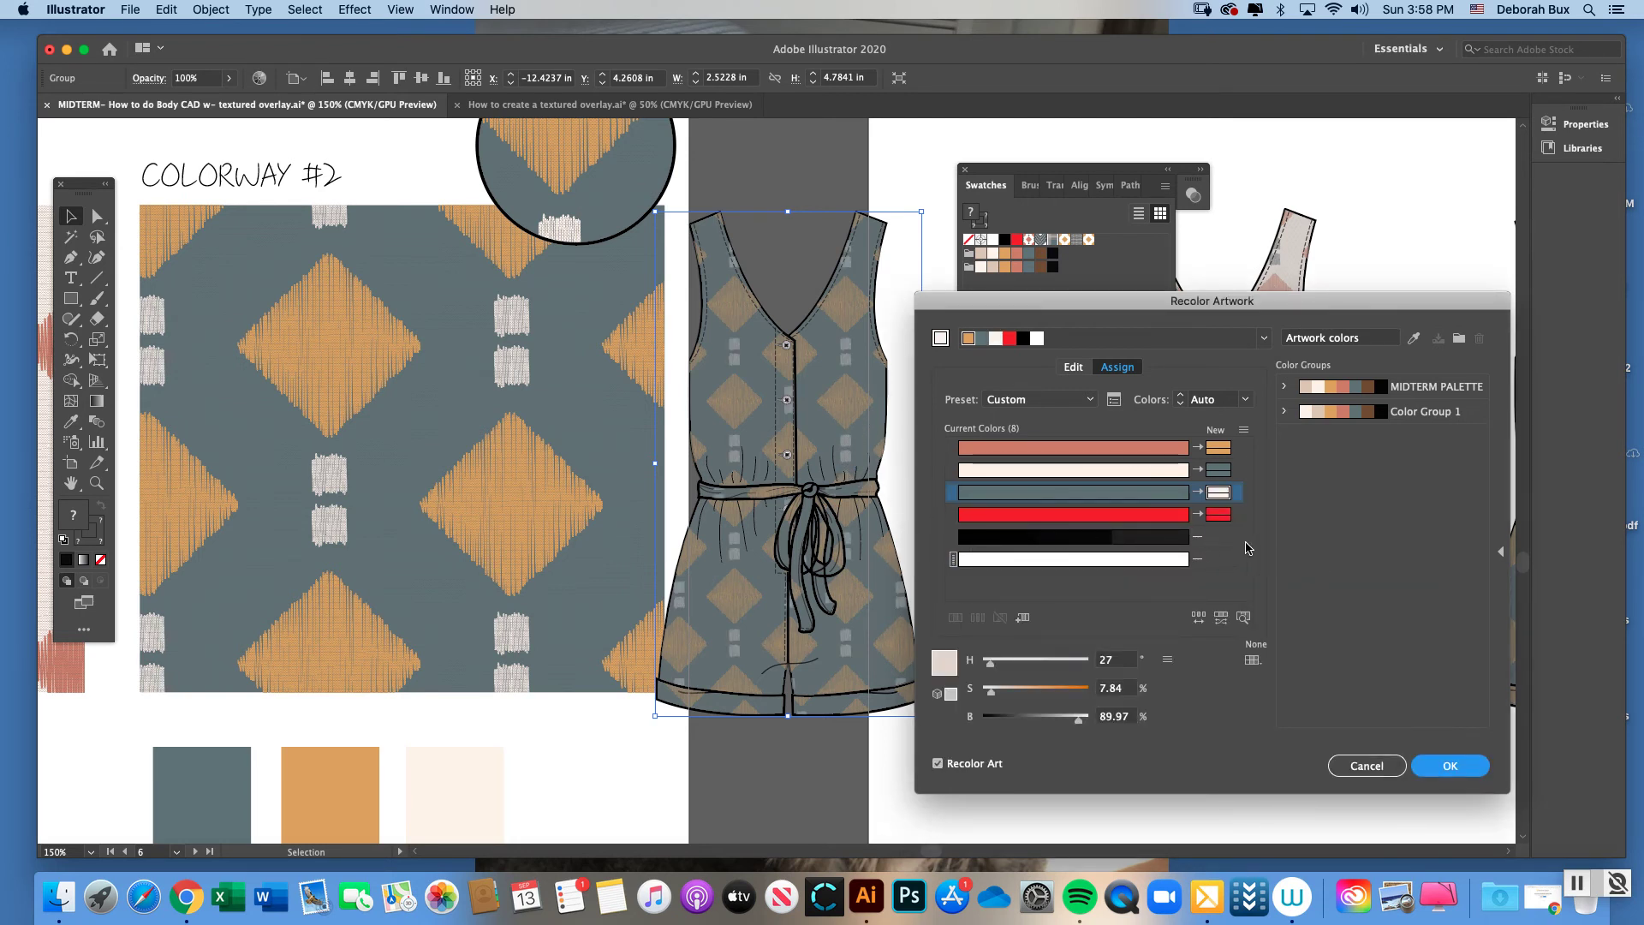
drag(1271, 533, 1285, 472)
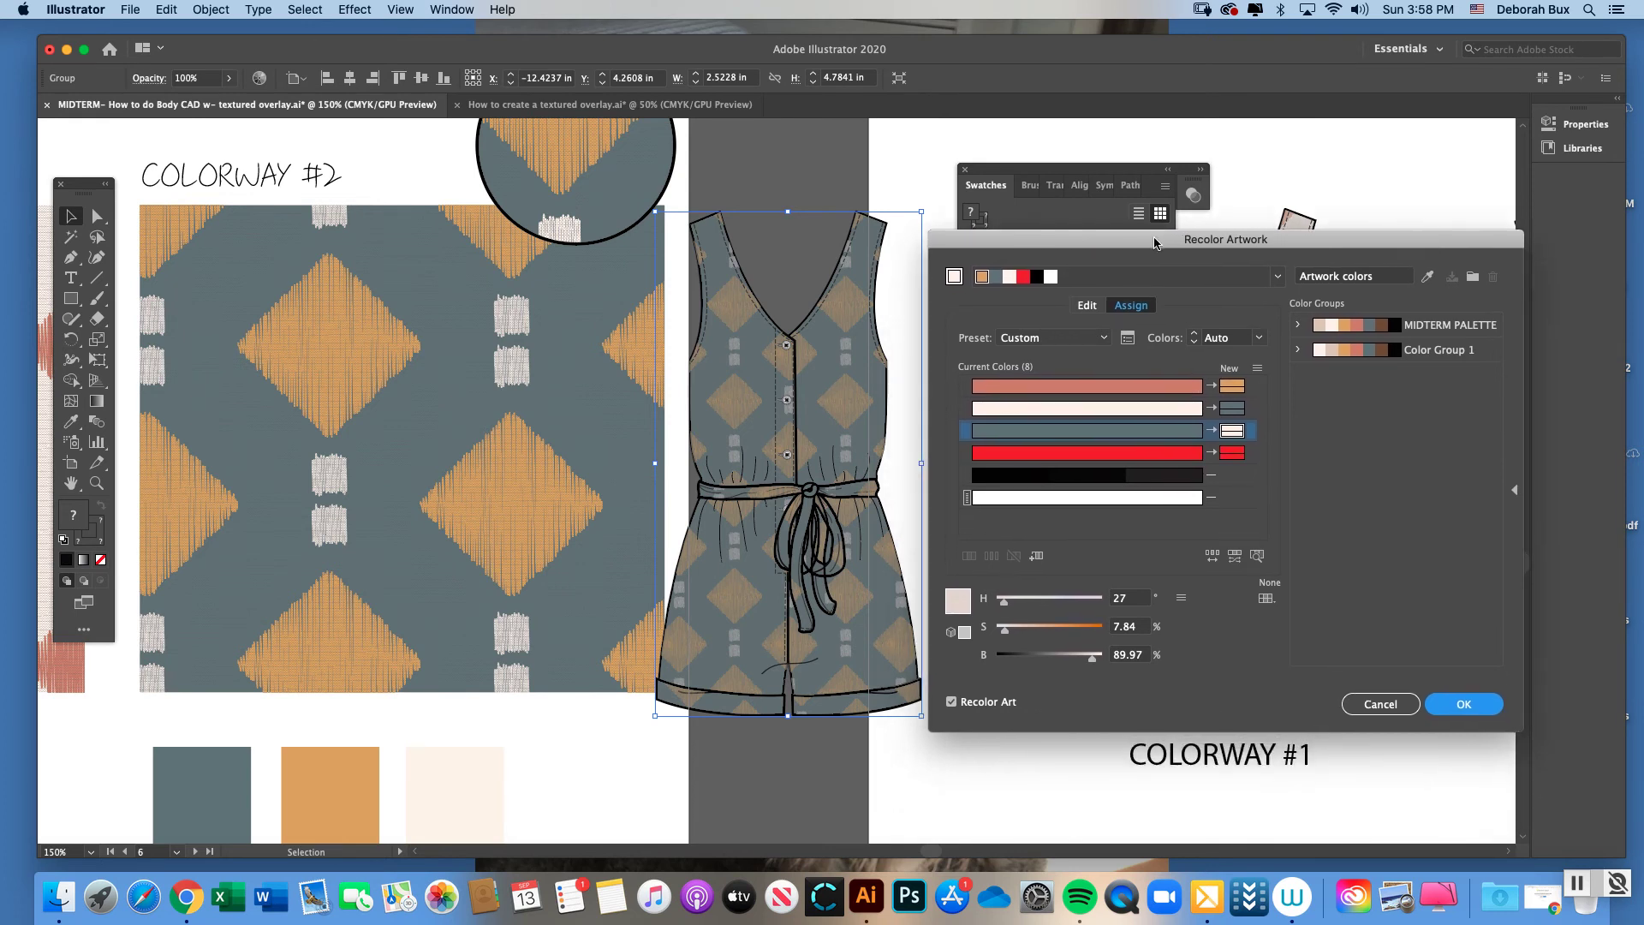
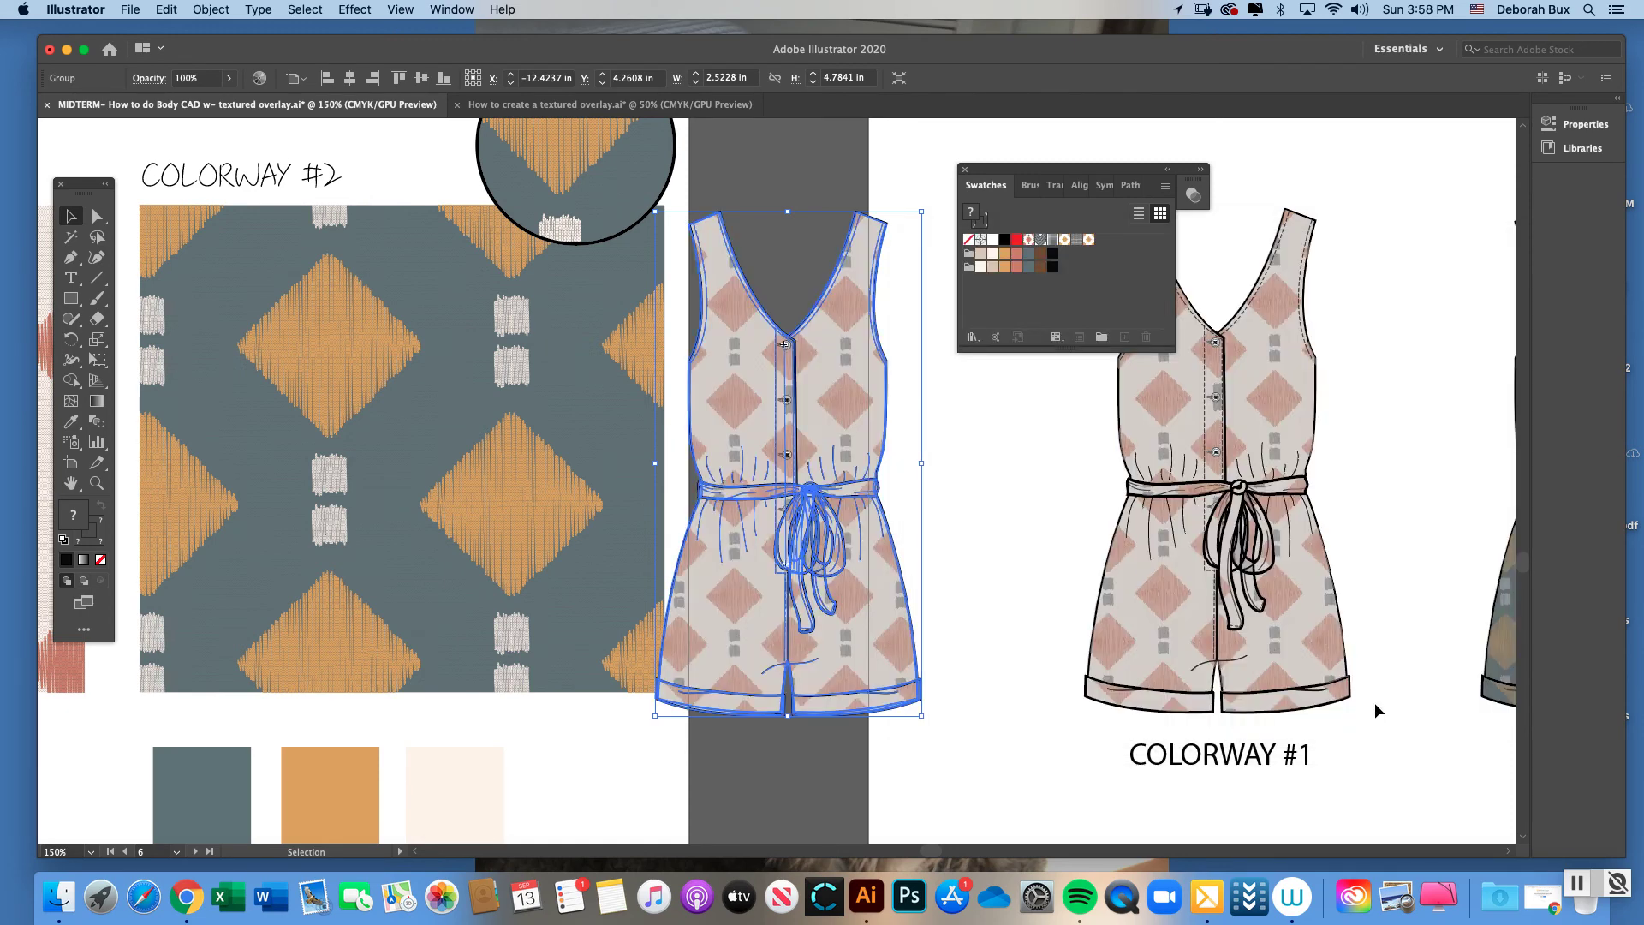
- Reselect the copied romper and use Recolor Artwork to replace its terracotta with the Sunset swatch (C=14 M=34 Y=71)
click(928, 416)
click(862, 417)
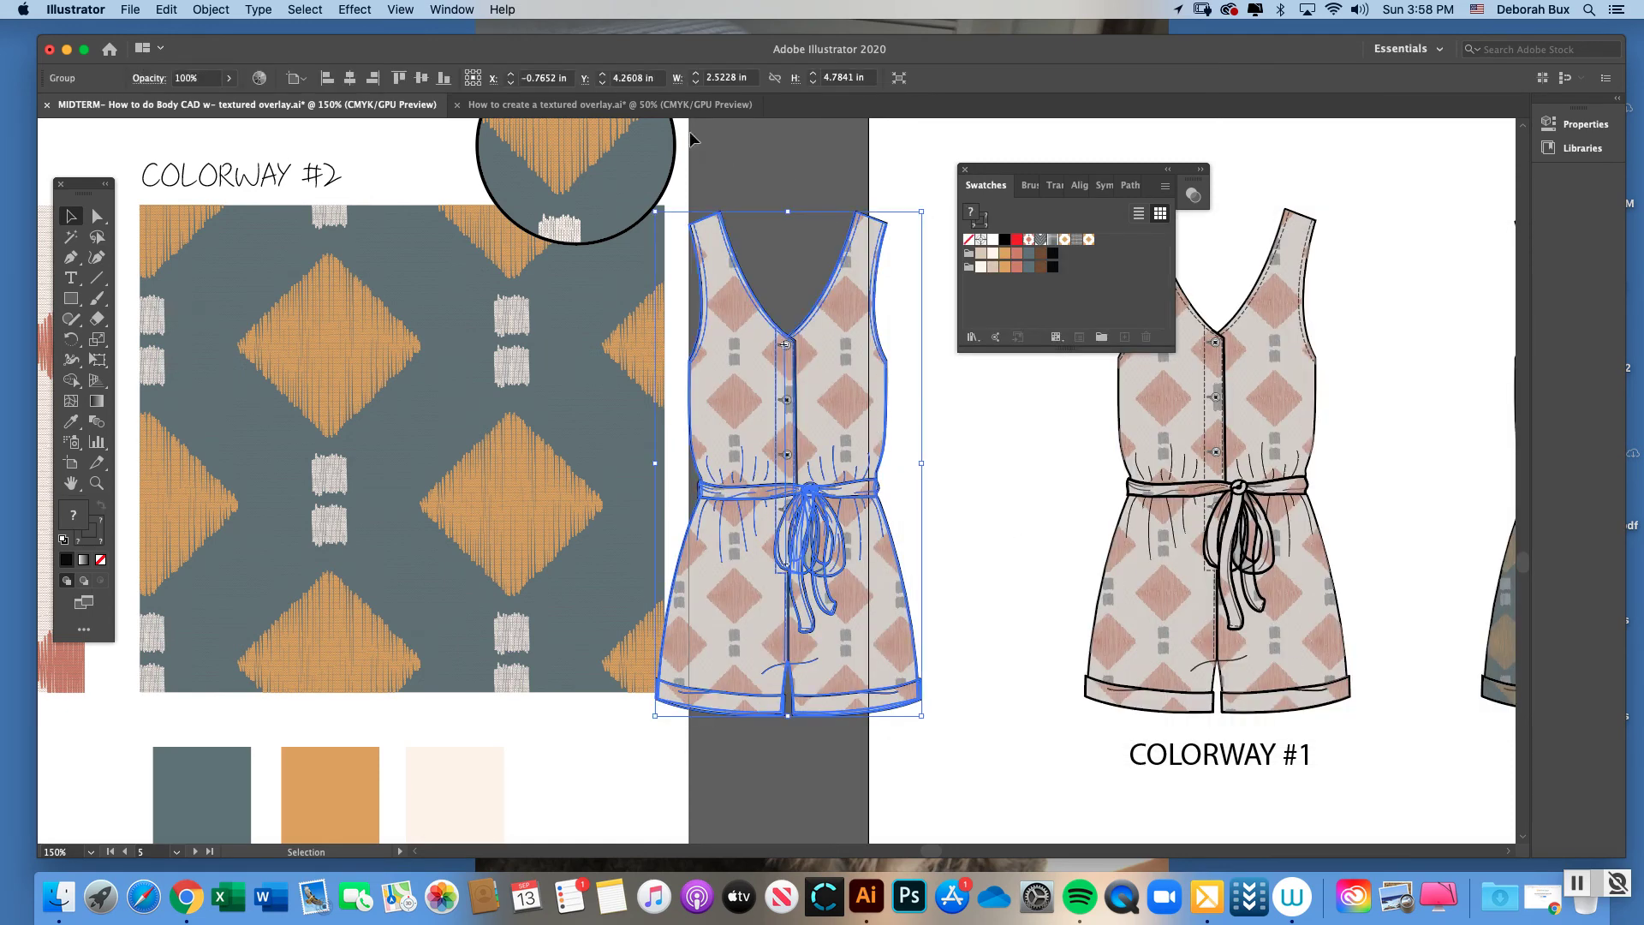
click(434, 9)
key(Escape)
click(259, 78)
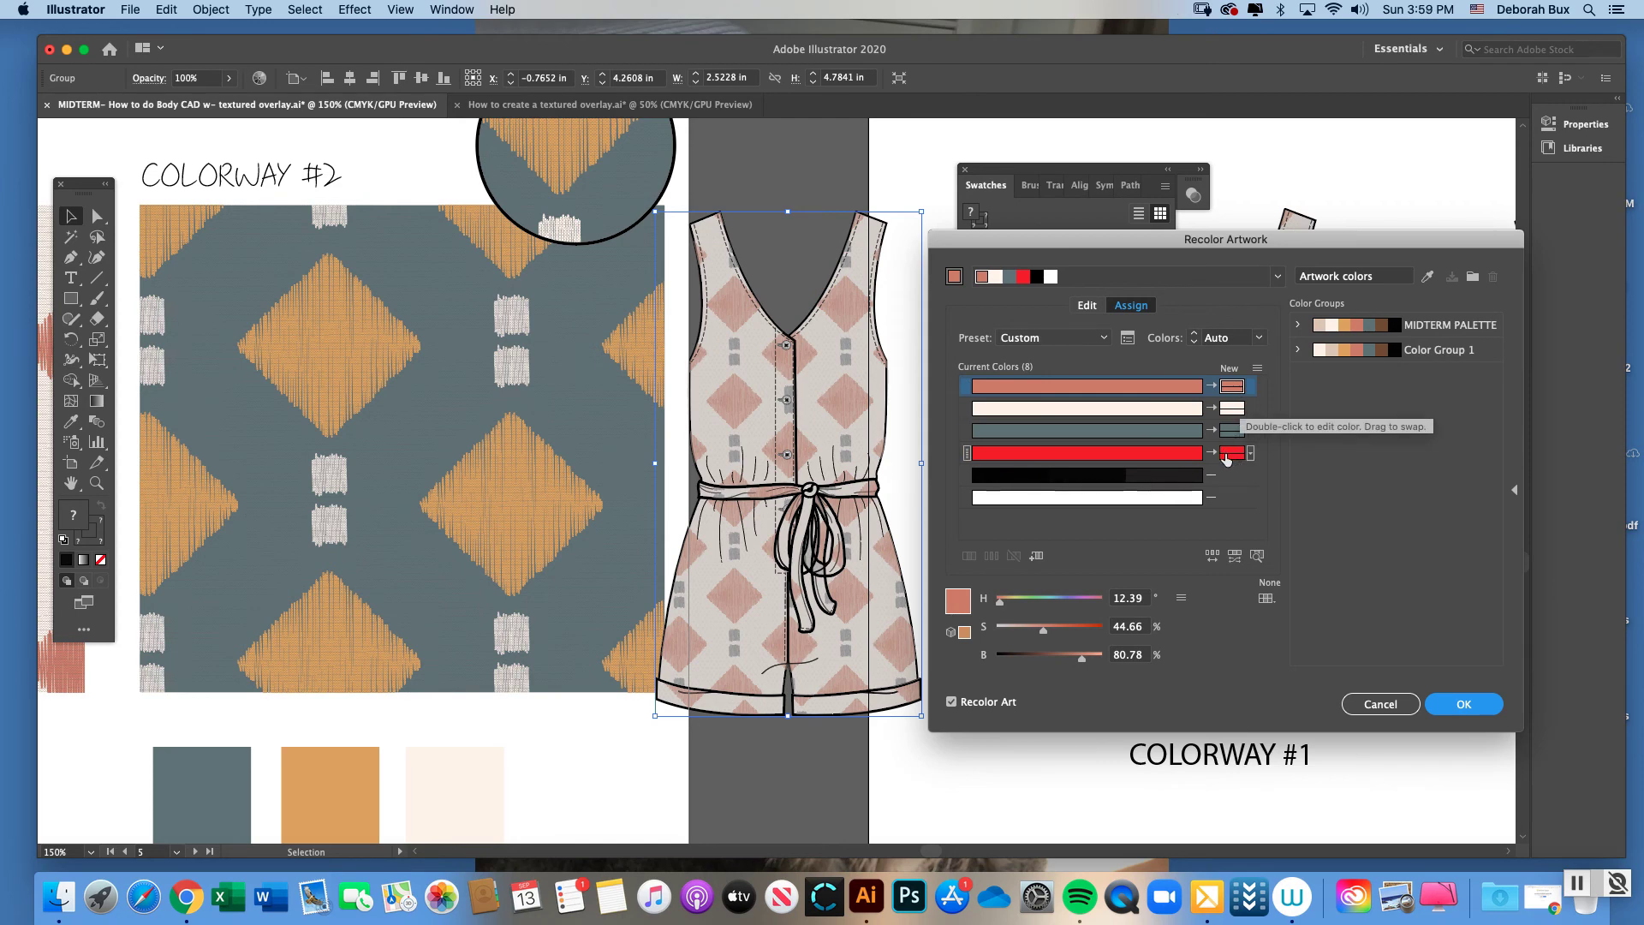
double_click(1232, 390)
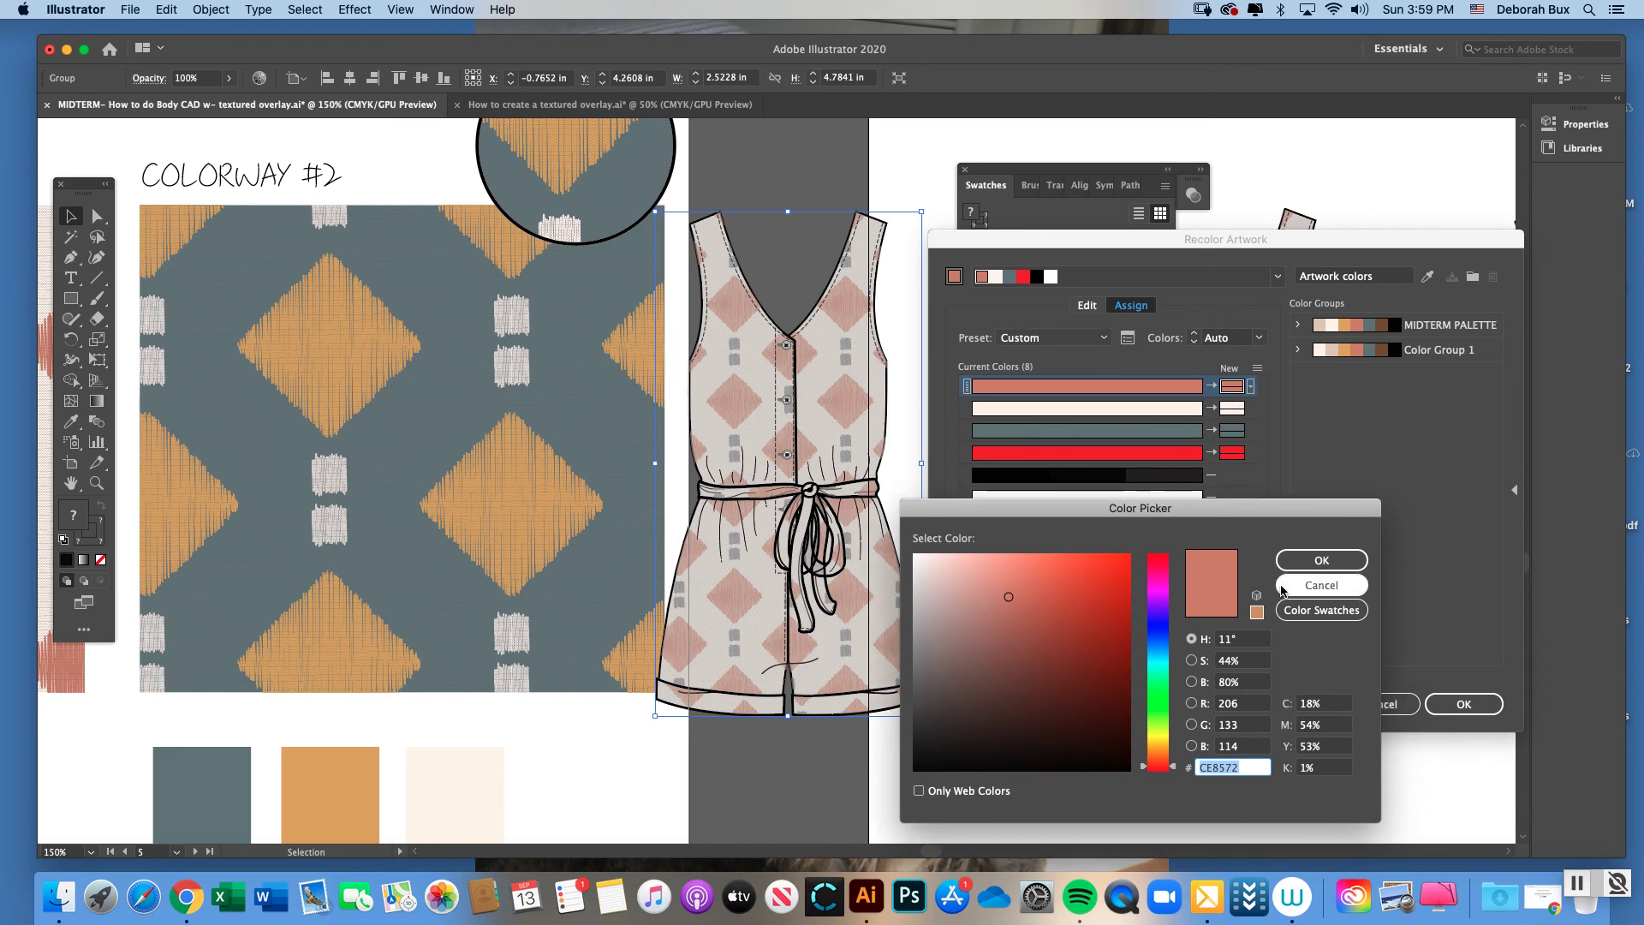
click(1283, 609)
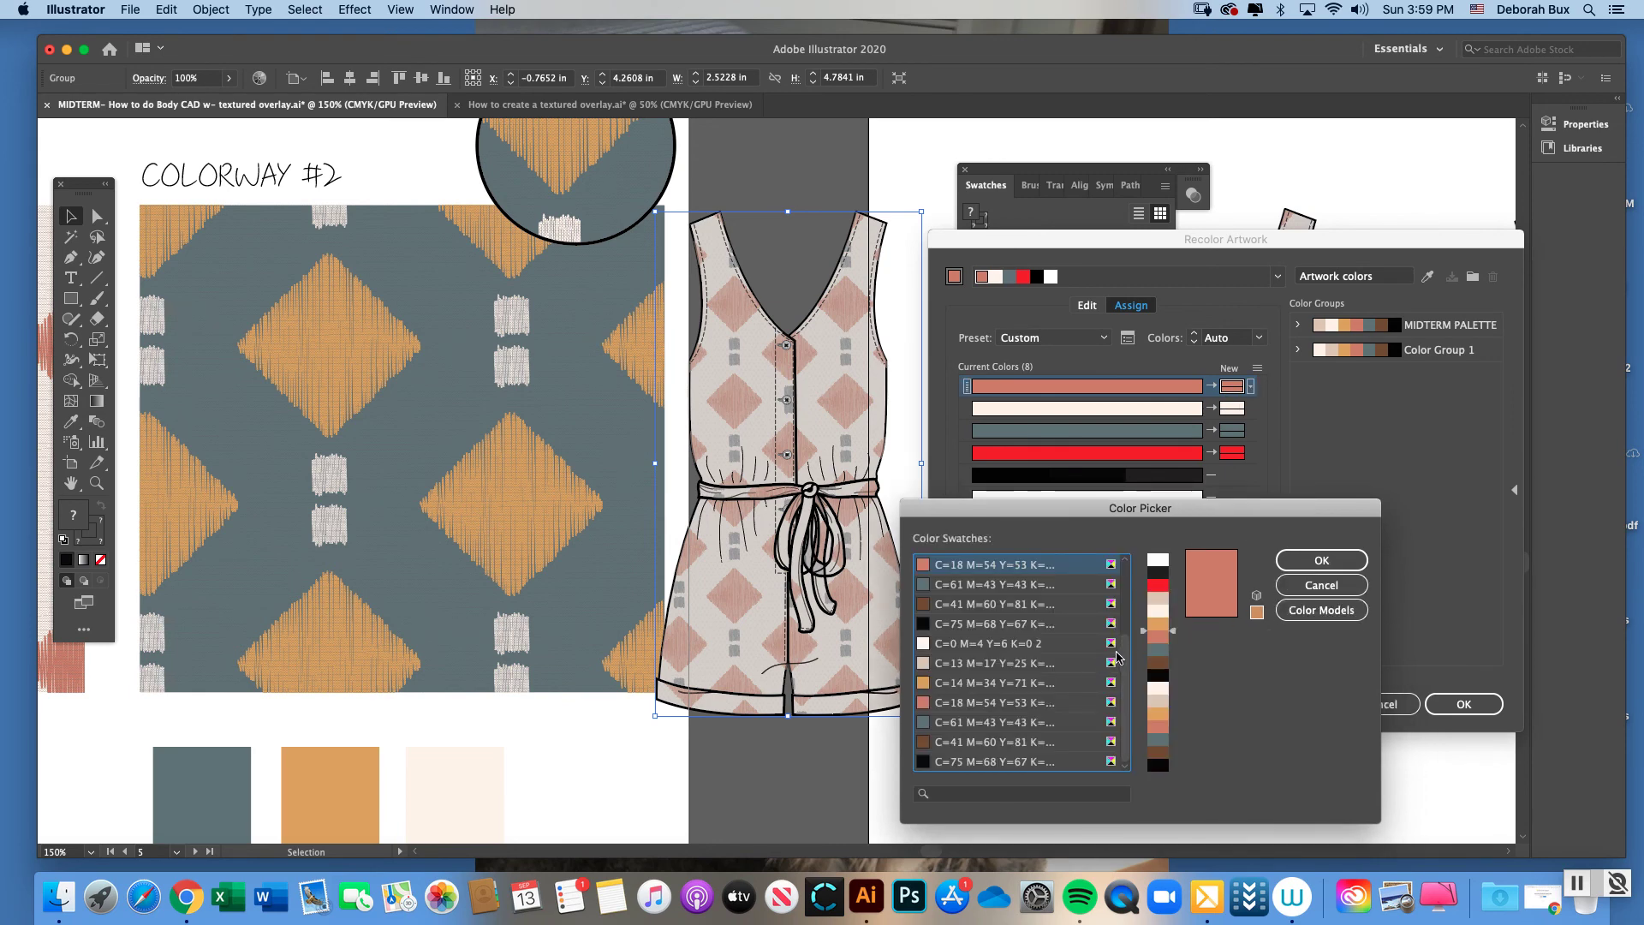
click(1024, 684)
click(1321, 560)
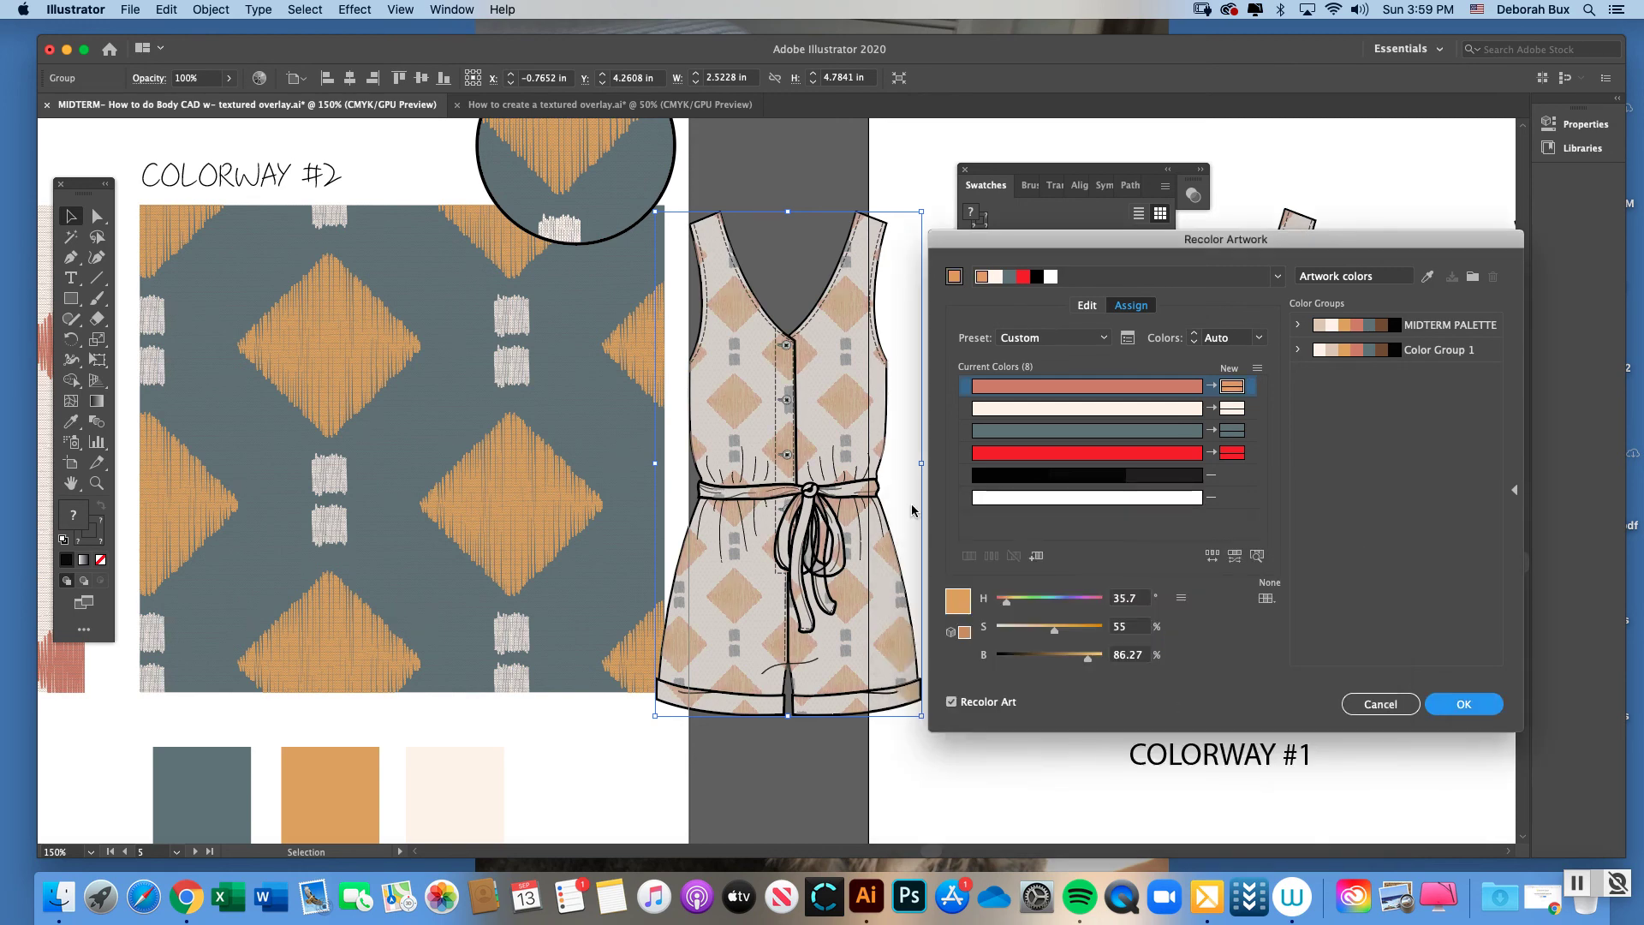
- Replace the romper's cream ground color with the Breeze swatch (C=61 M=43 Y=43)
double_click(1232, 409)
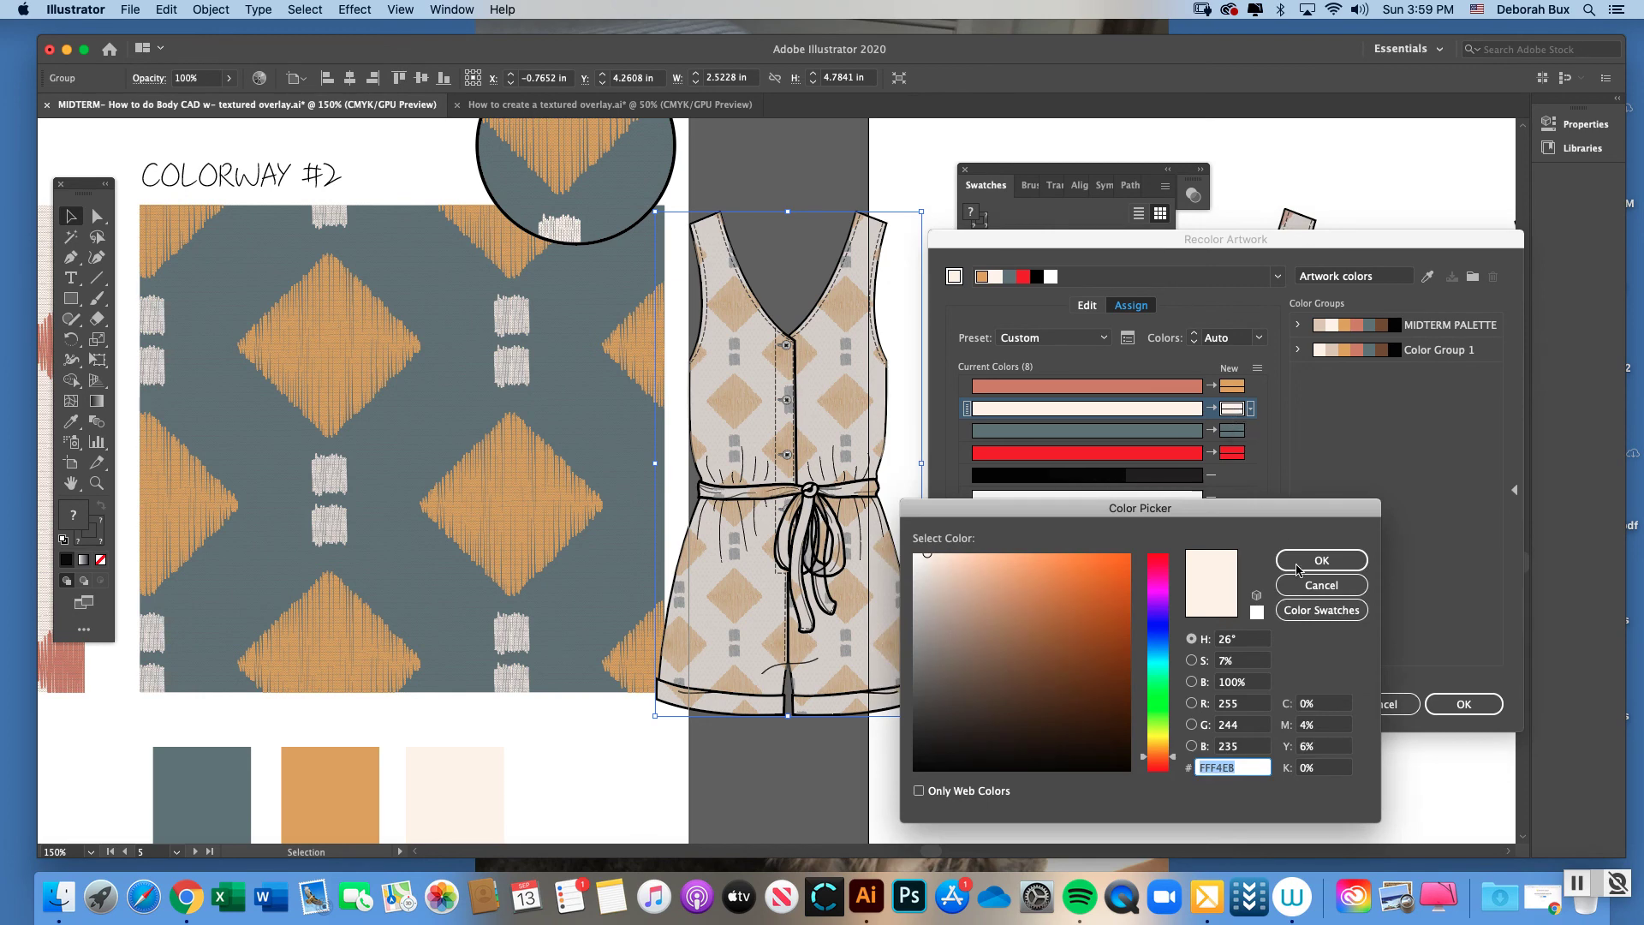
scroll(1127, 638, down, 2)
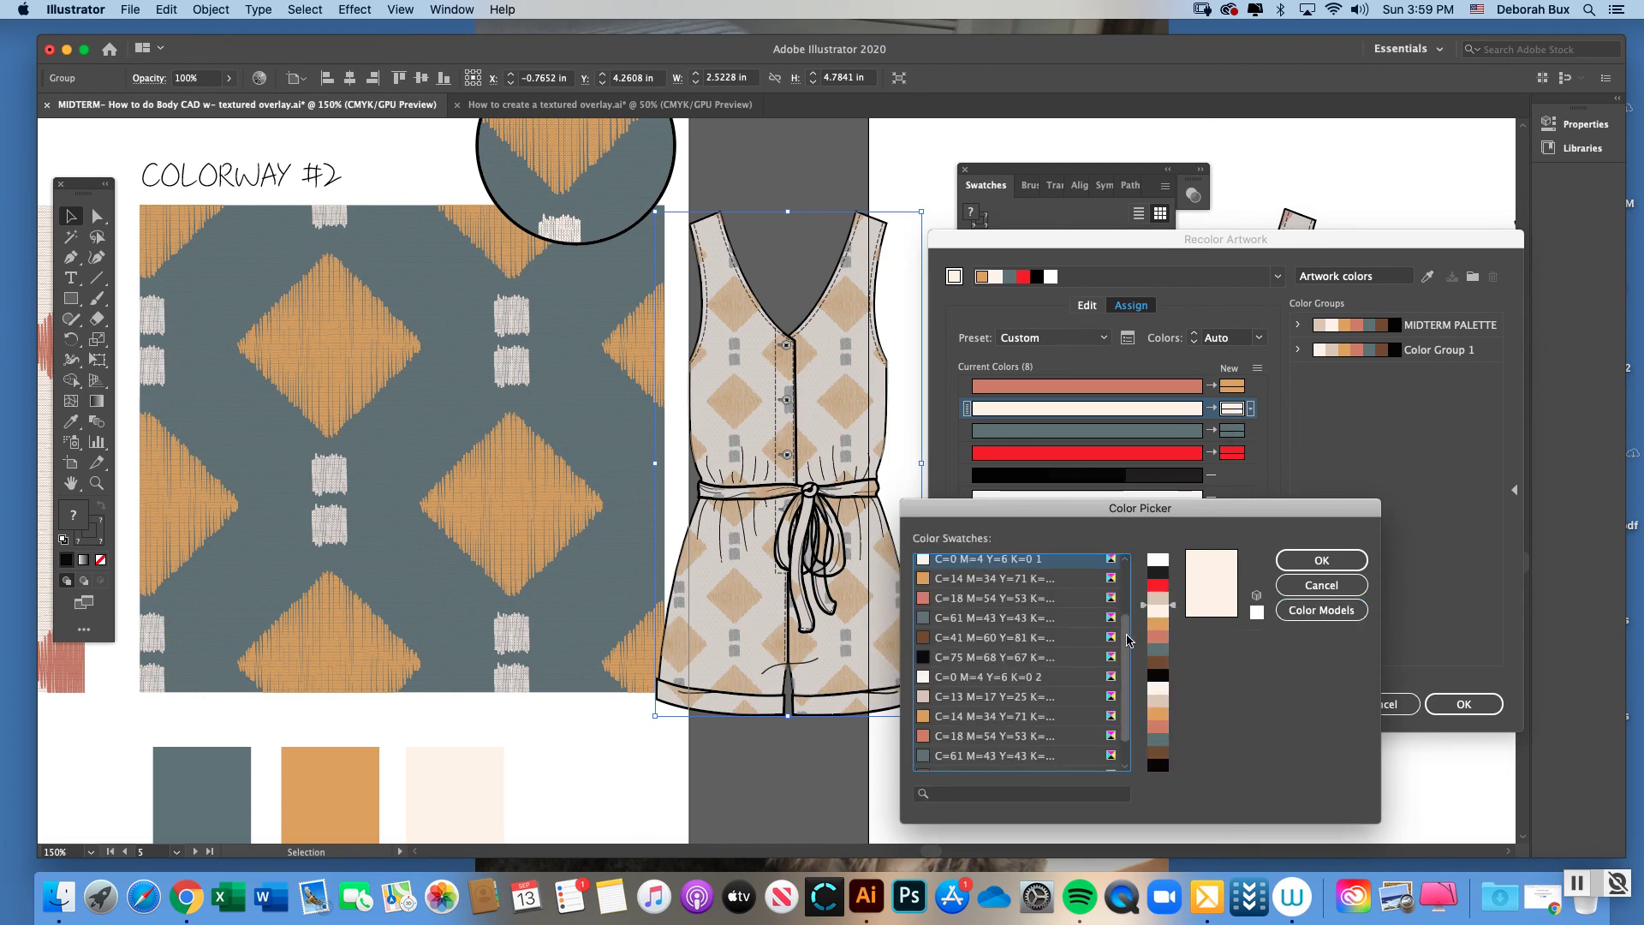
scroll(1126, 649, down, 1)
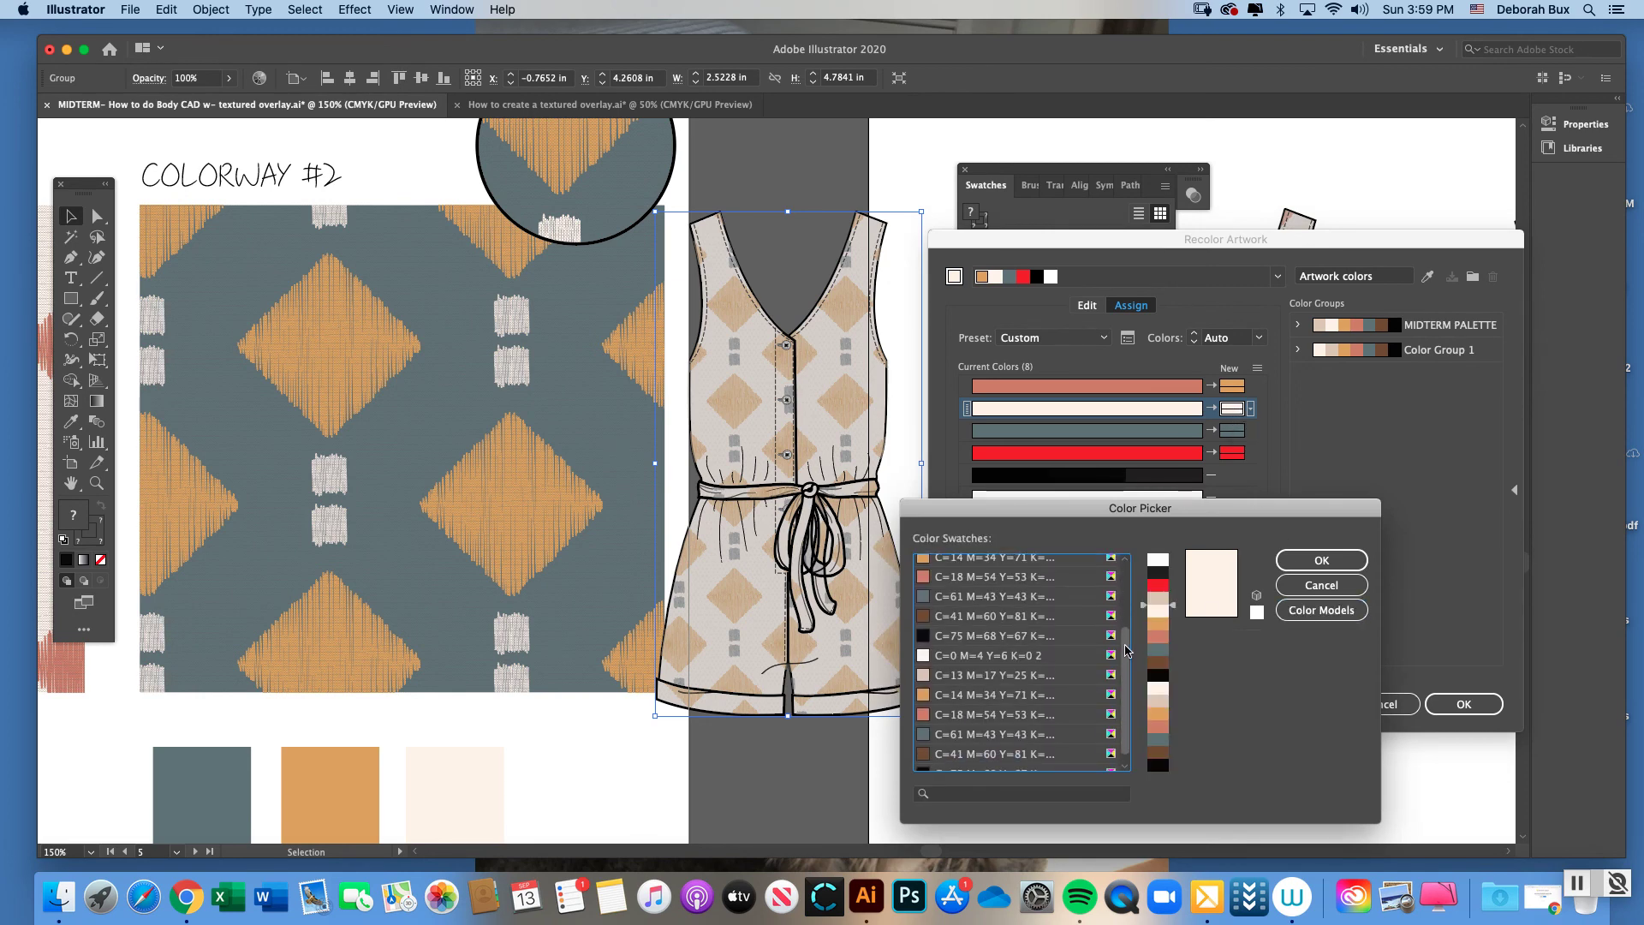
click(1016, 733)
click(1321, 560)
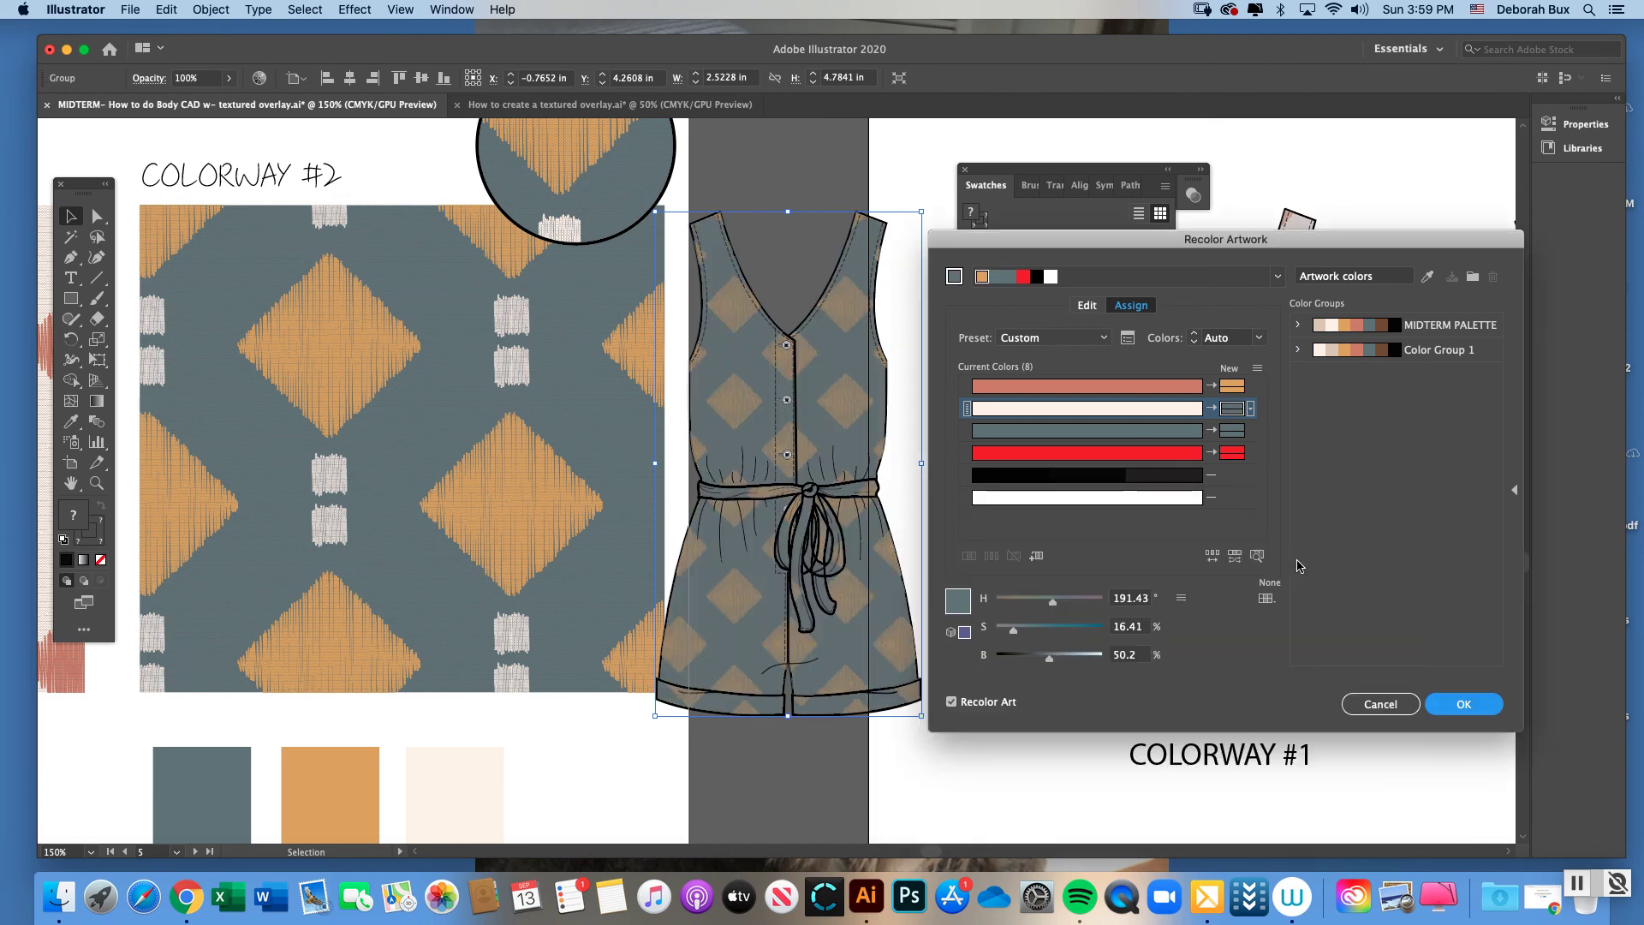
- Replace the original Breeze color with the Shell swatch (C=0 M=4 Y=6 K=0 2), apply the recoloring and deselect the romper
double_click(1233, 430)
click(1321, 609)
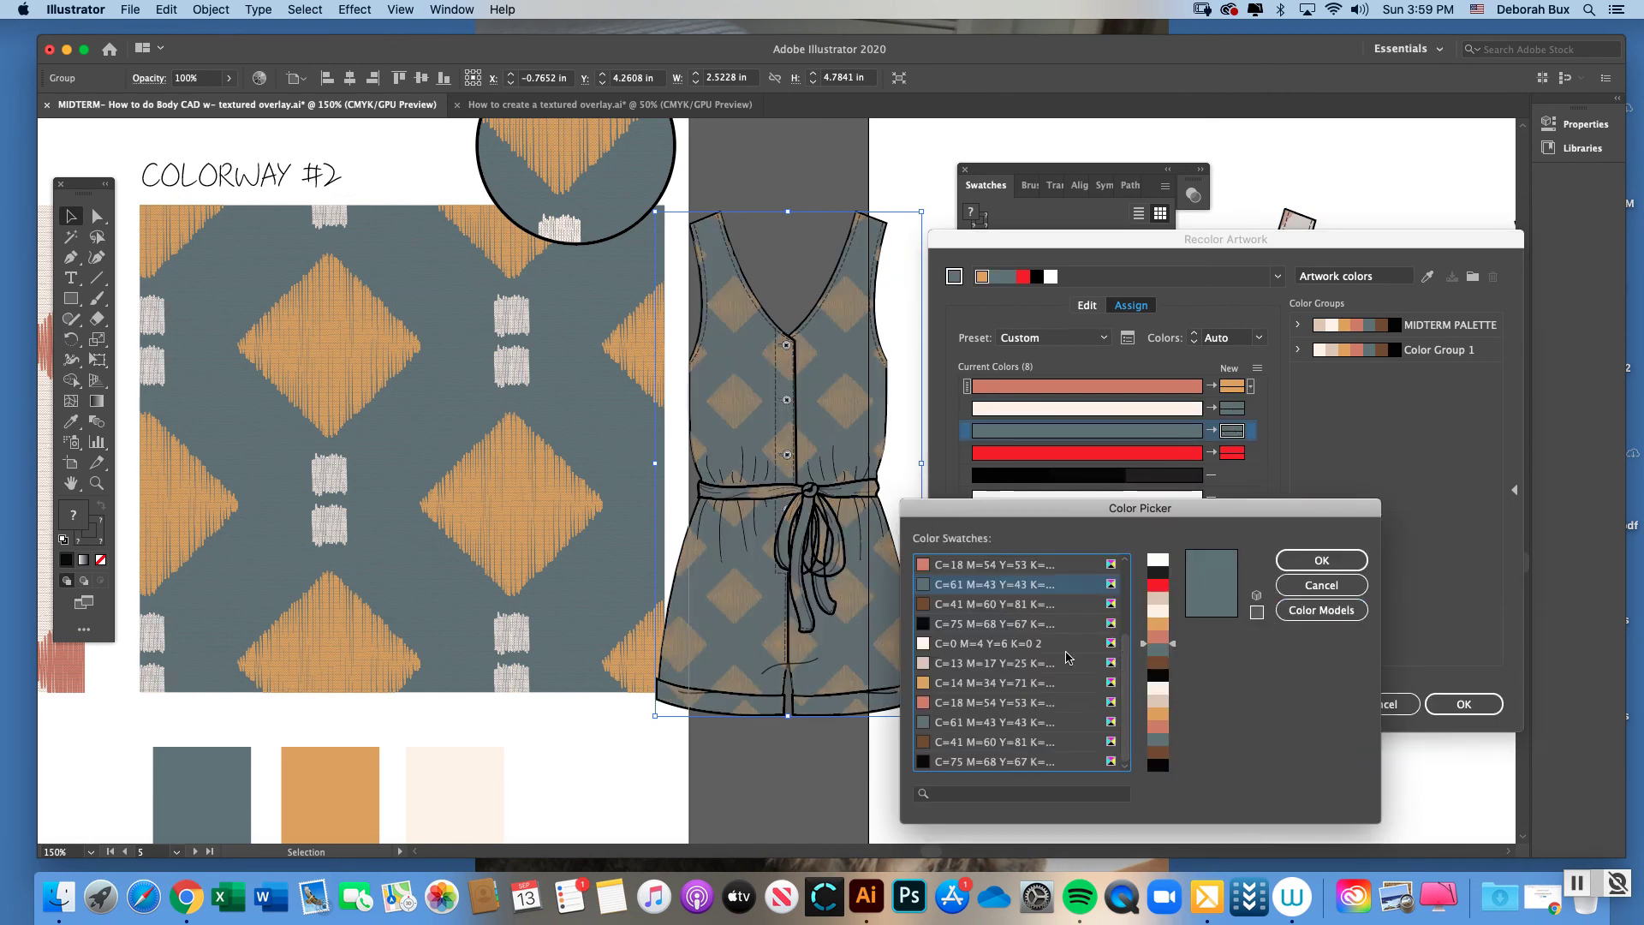
click(1036, 643)
click(1311, 562)
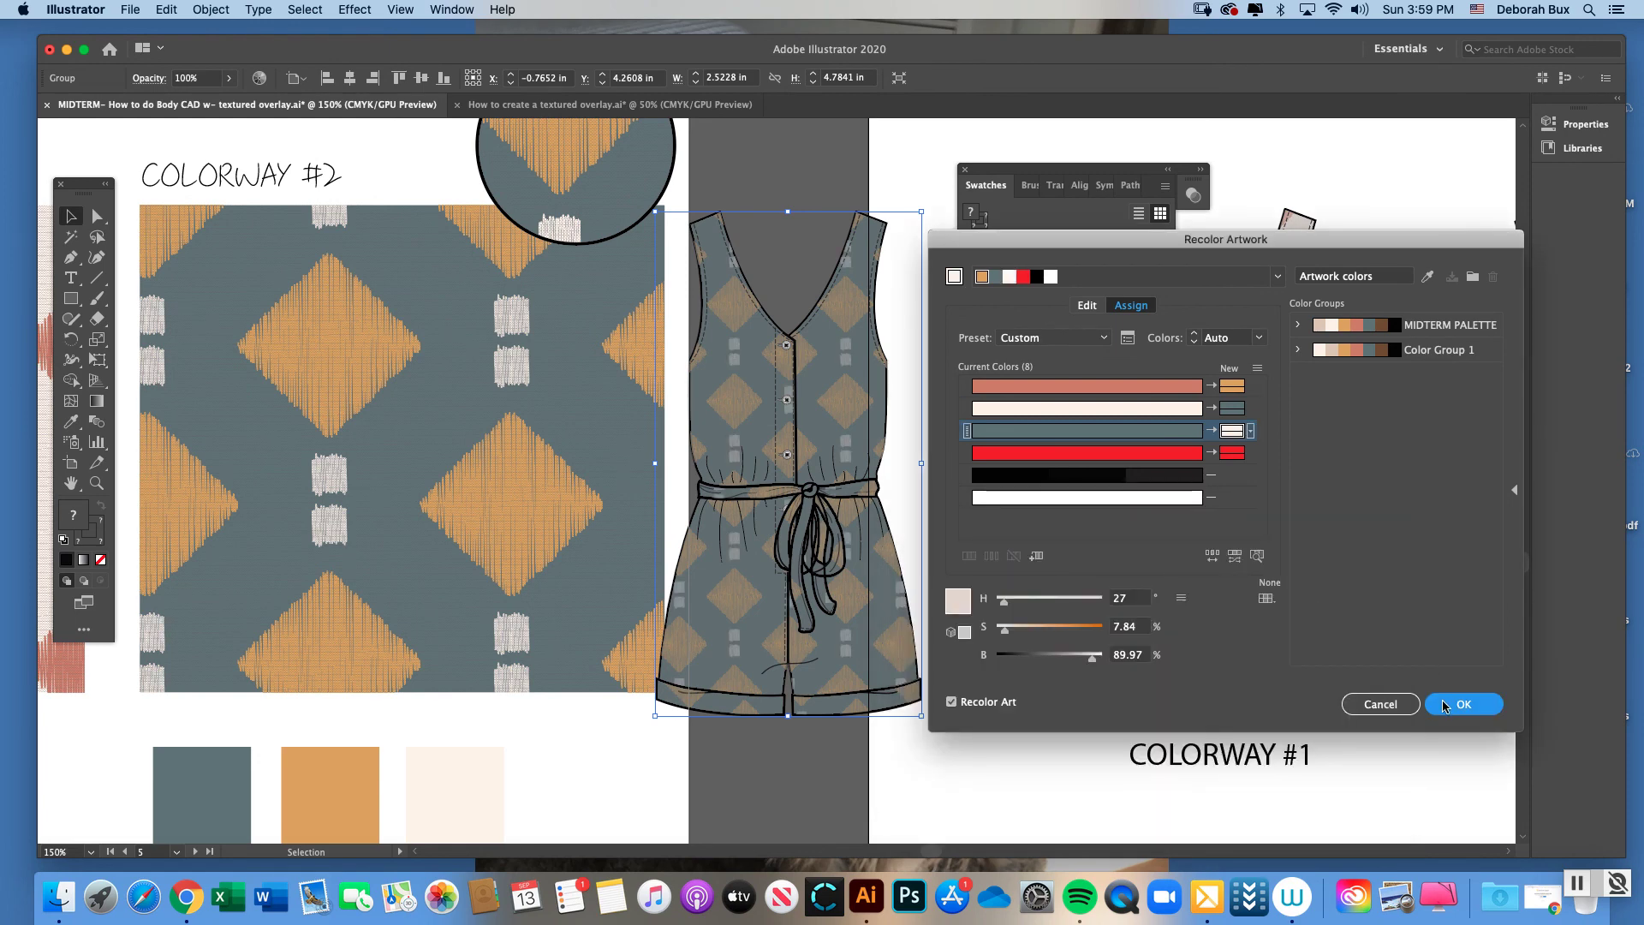
click(1453, 705)
click(963, 496)
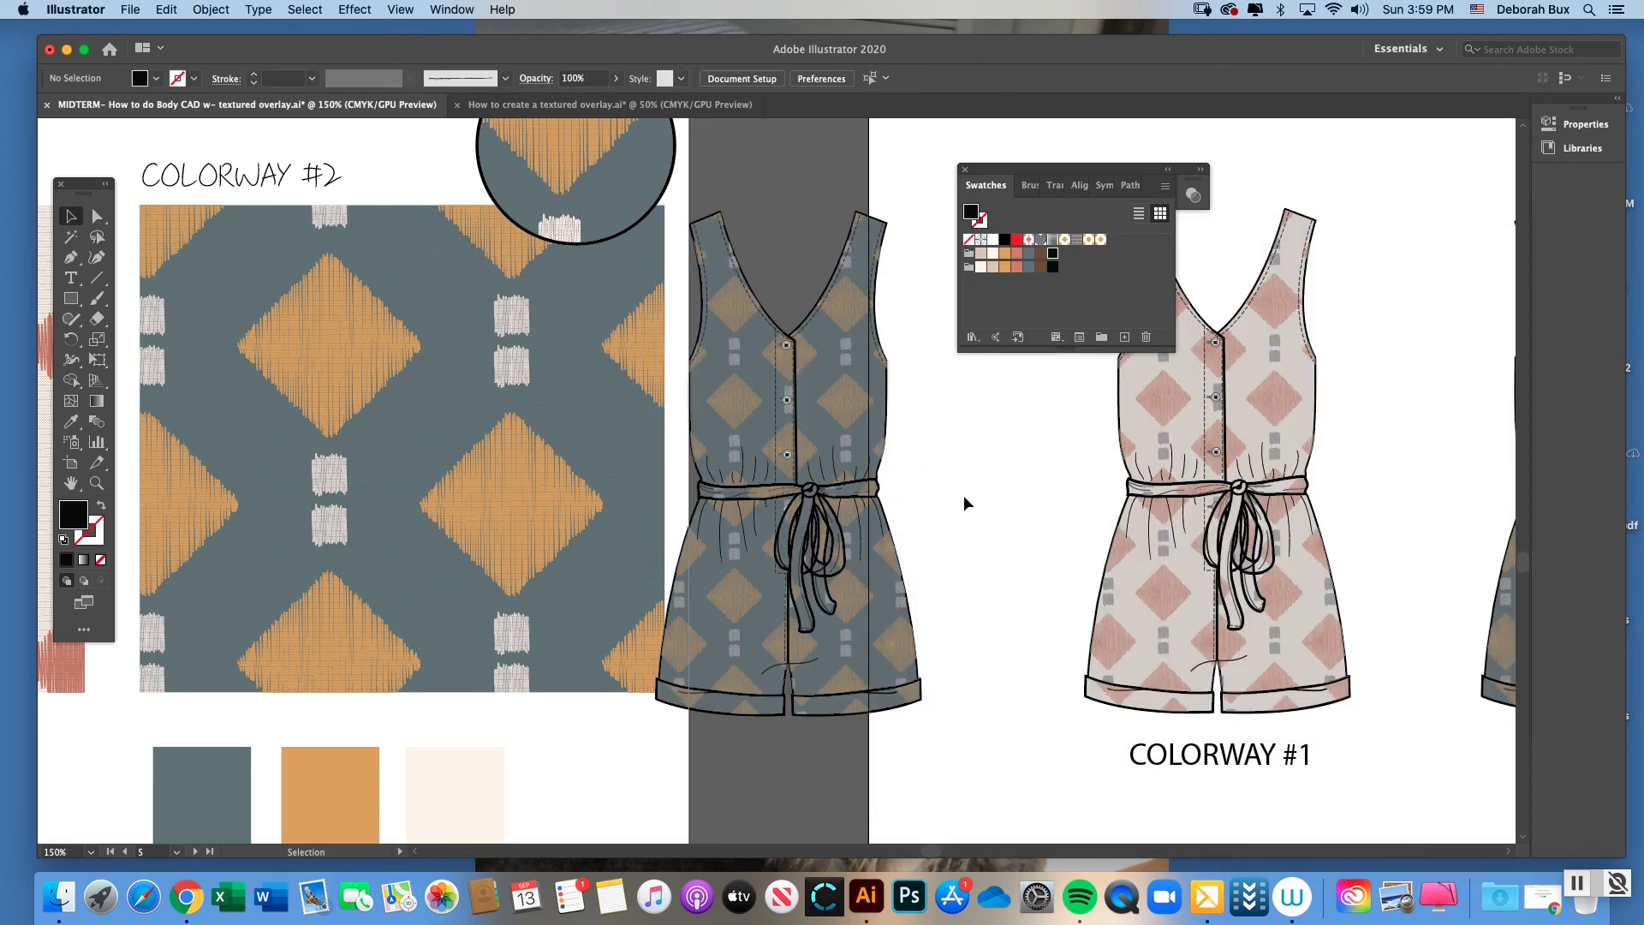
- Move the recolored romper onto the artboard with the recoloring instructions, beside its Colorway #1 romper, and deselect it
key(super+minus)
key(super+minus)
click(783, 468)
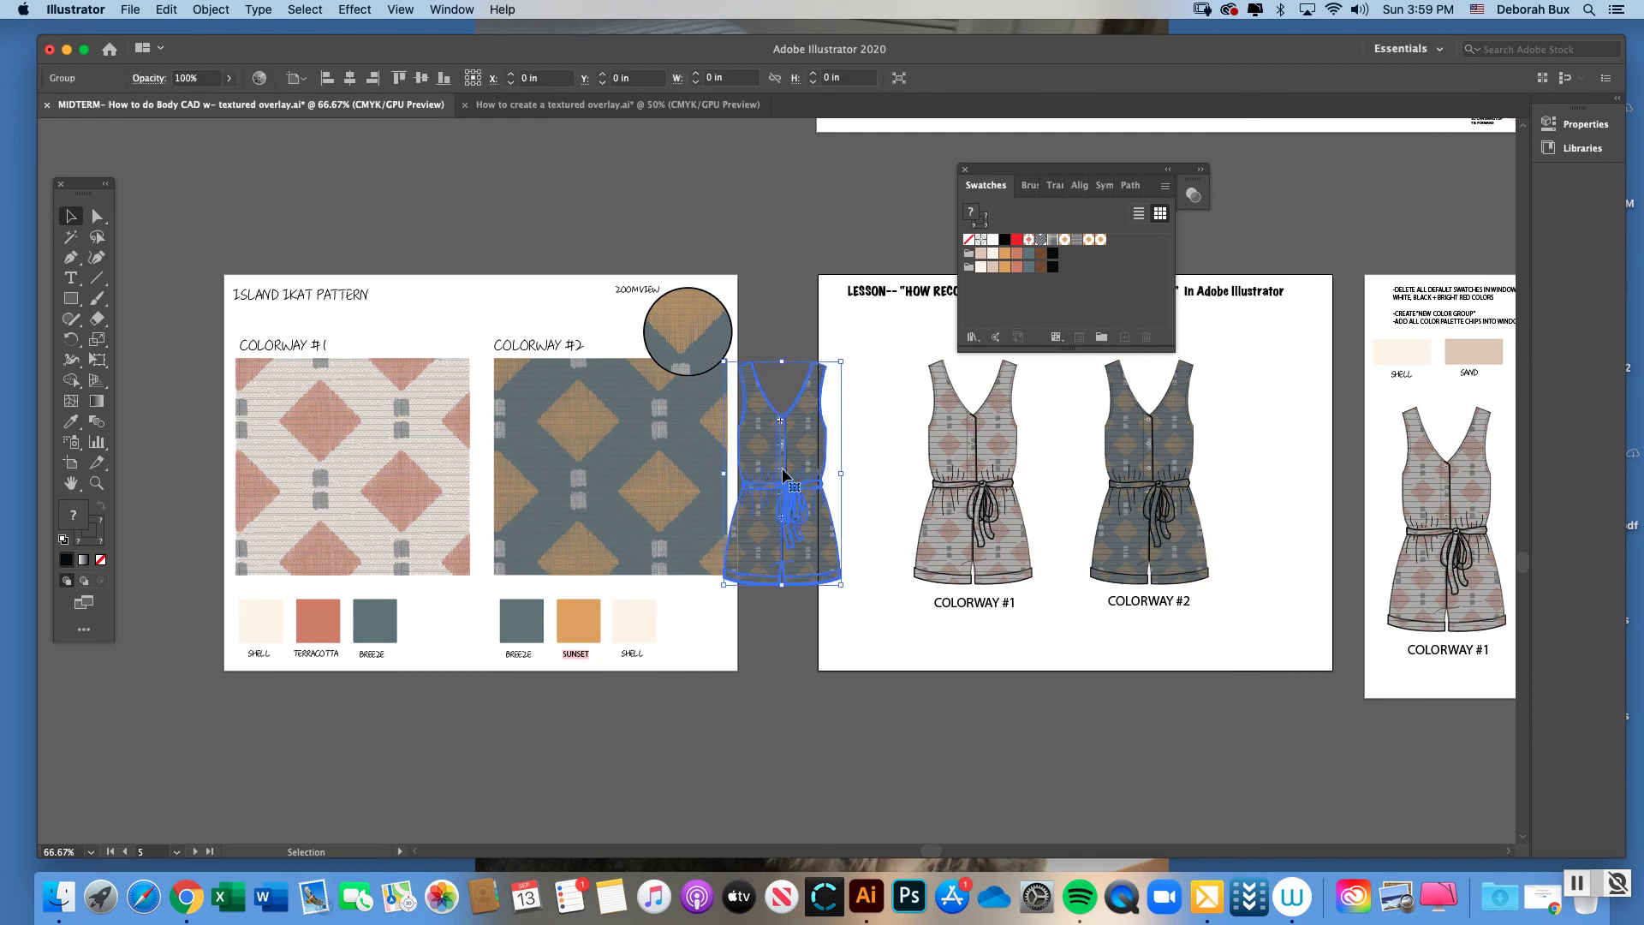
drag(783, 468, 1276, 459)
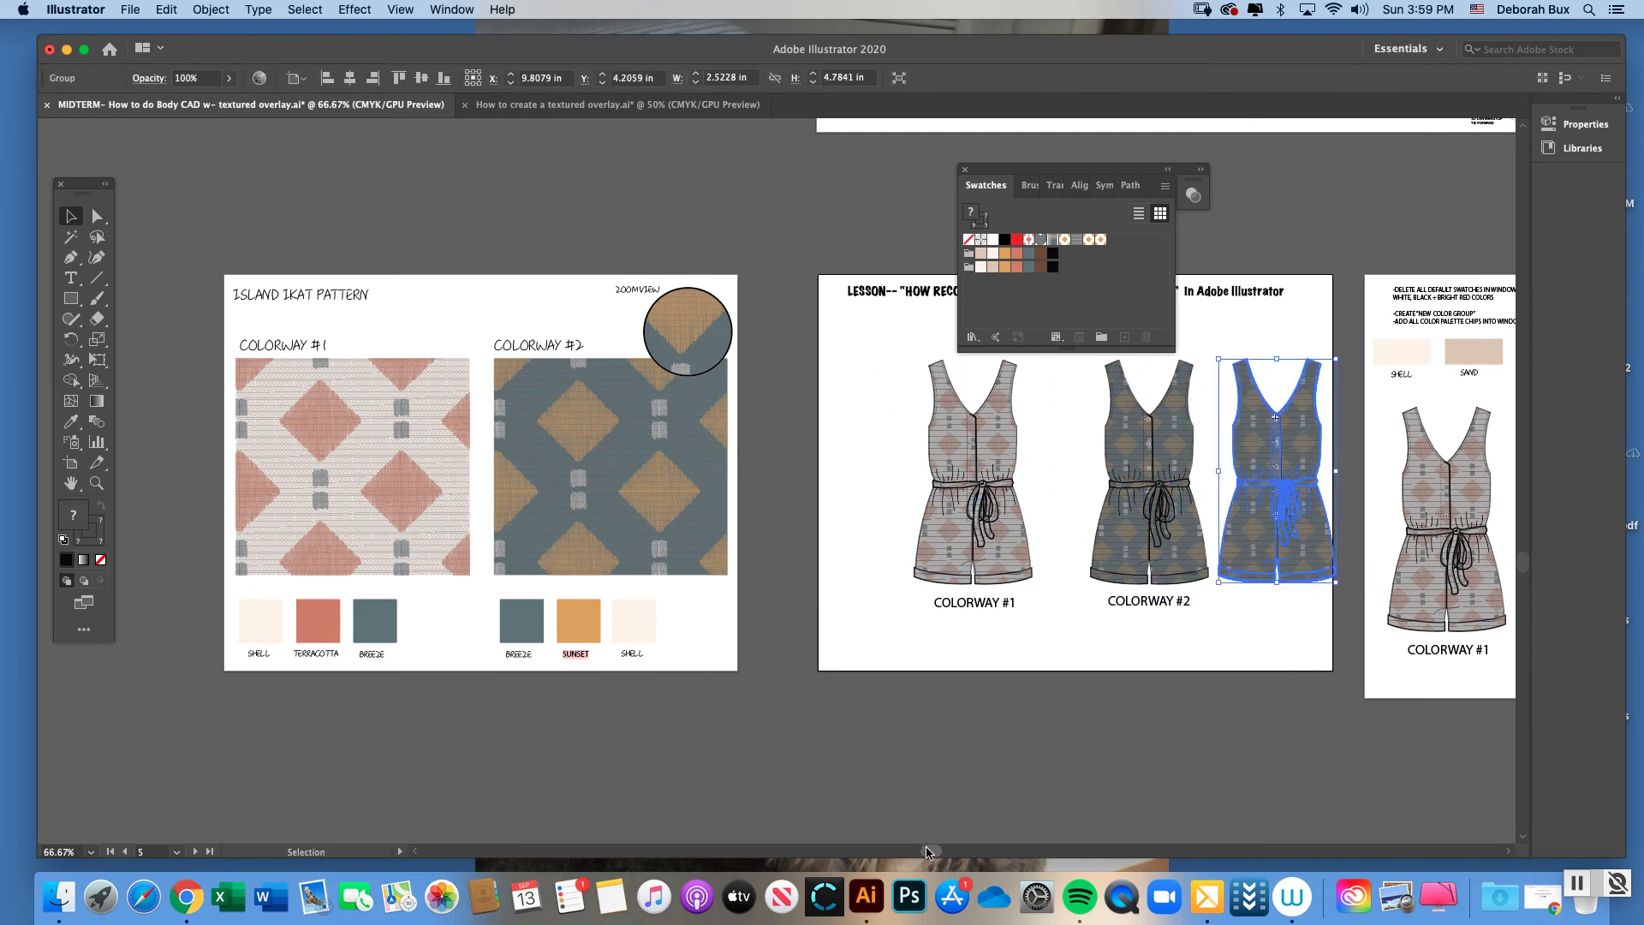
scroll(732, 454, right, 10)
drag(732, 454, 1134, 544)
click(1203, 573)
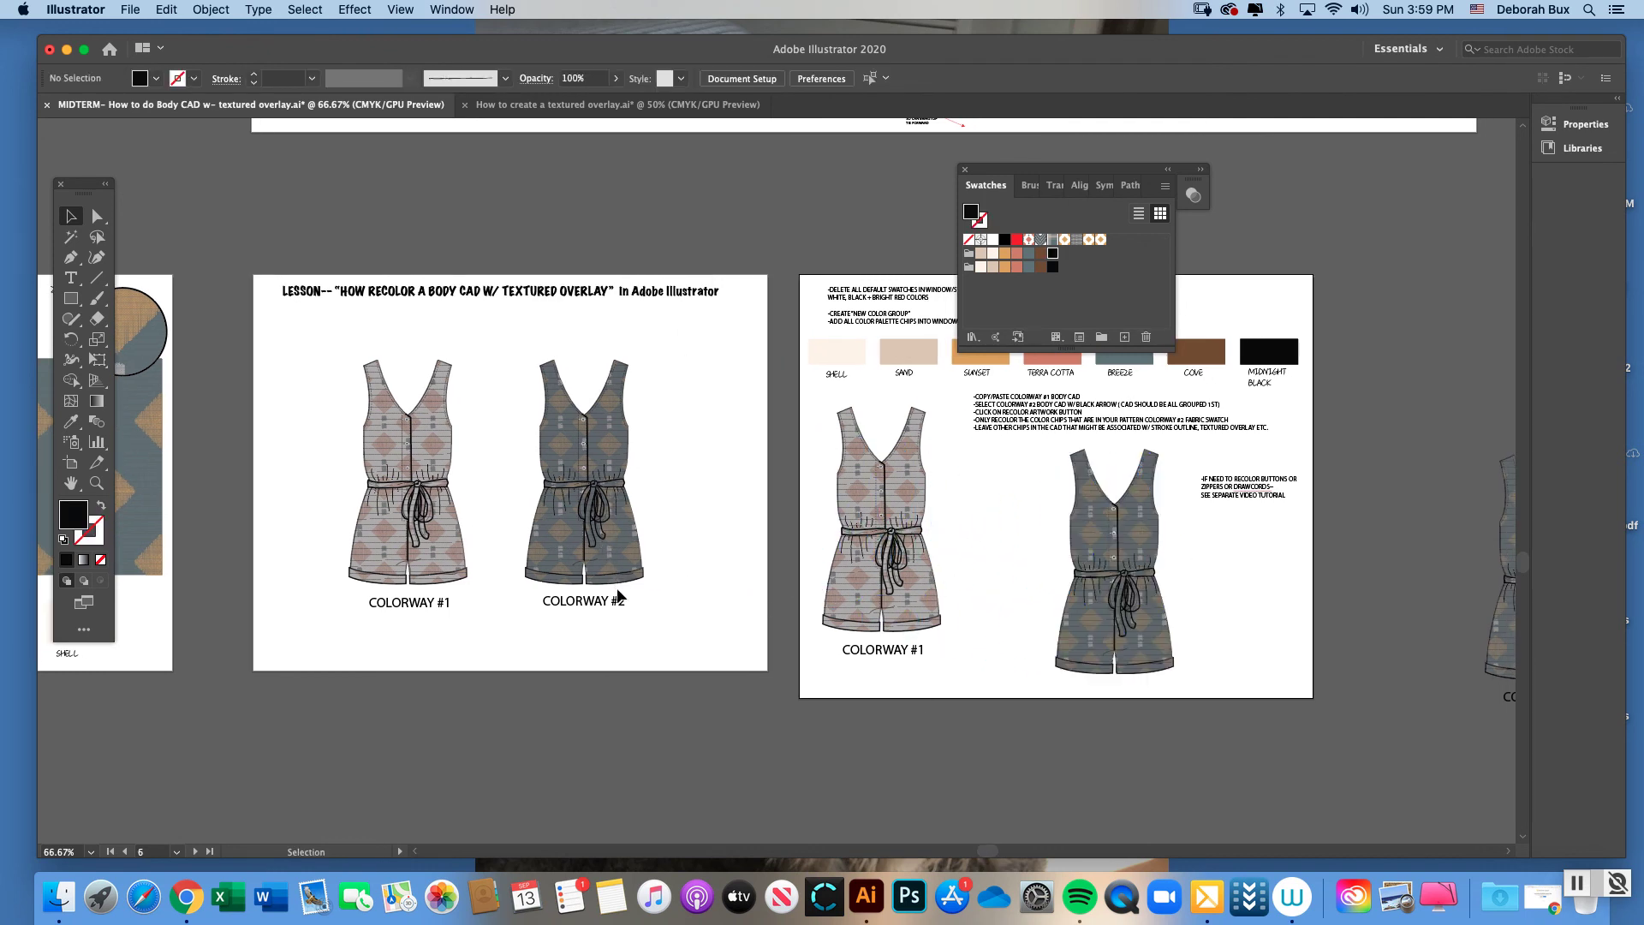
- Close the Swatches panel and examine the recolored romper and its buttons up close
click(965, 169)
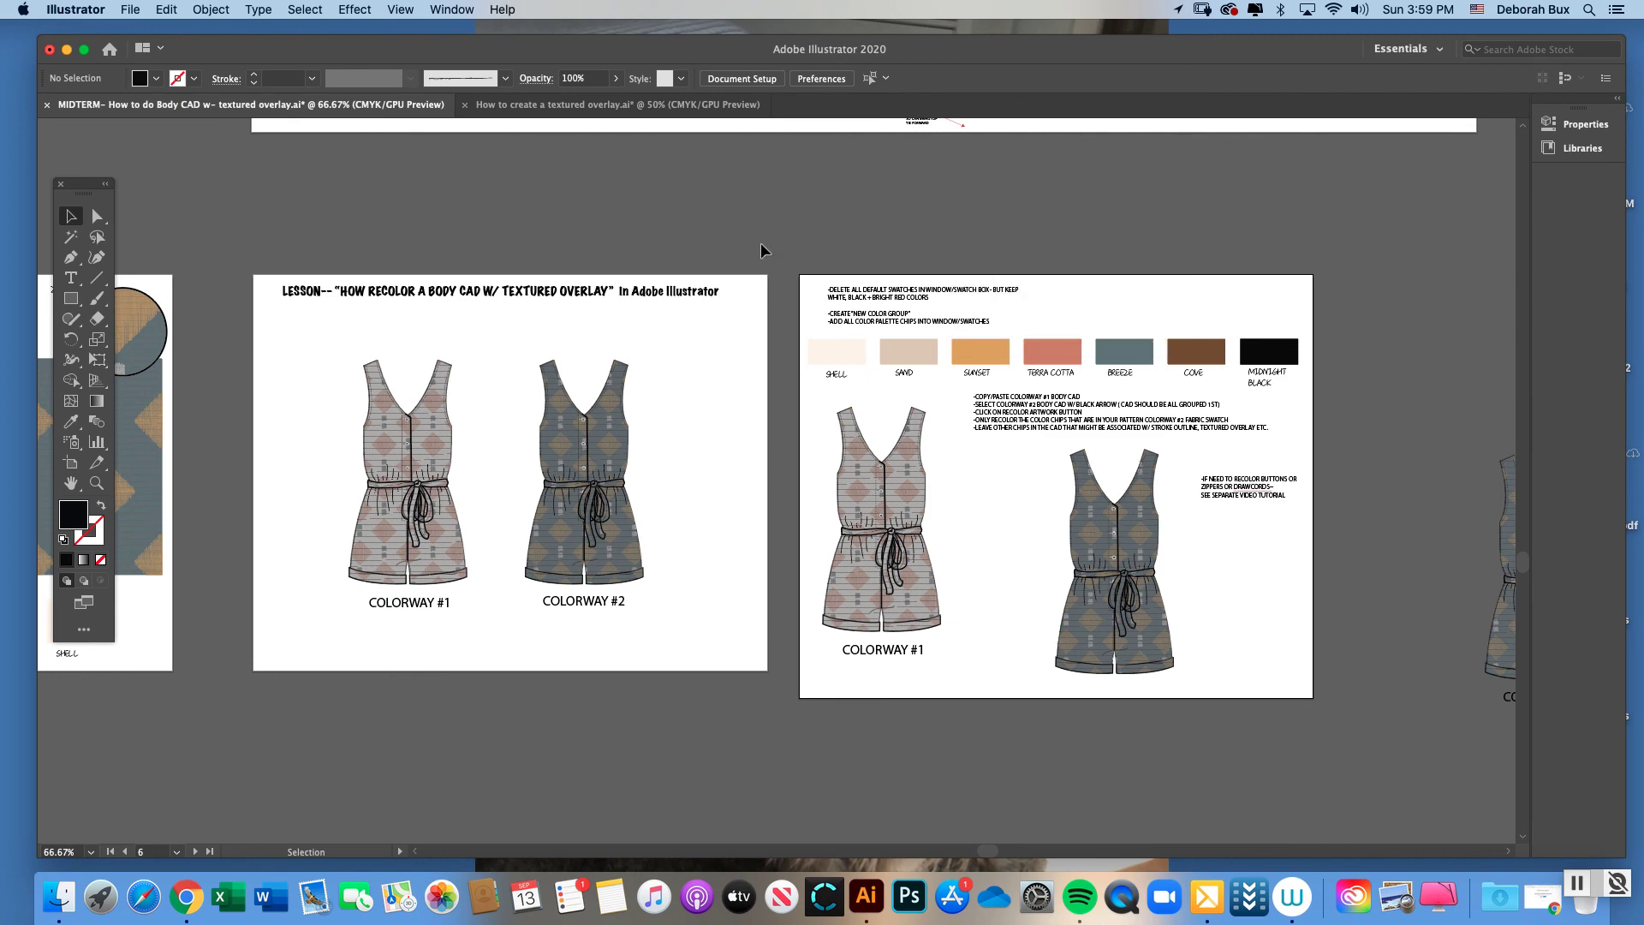
click(97, 483)
click(1171, 544)
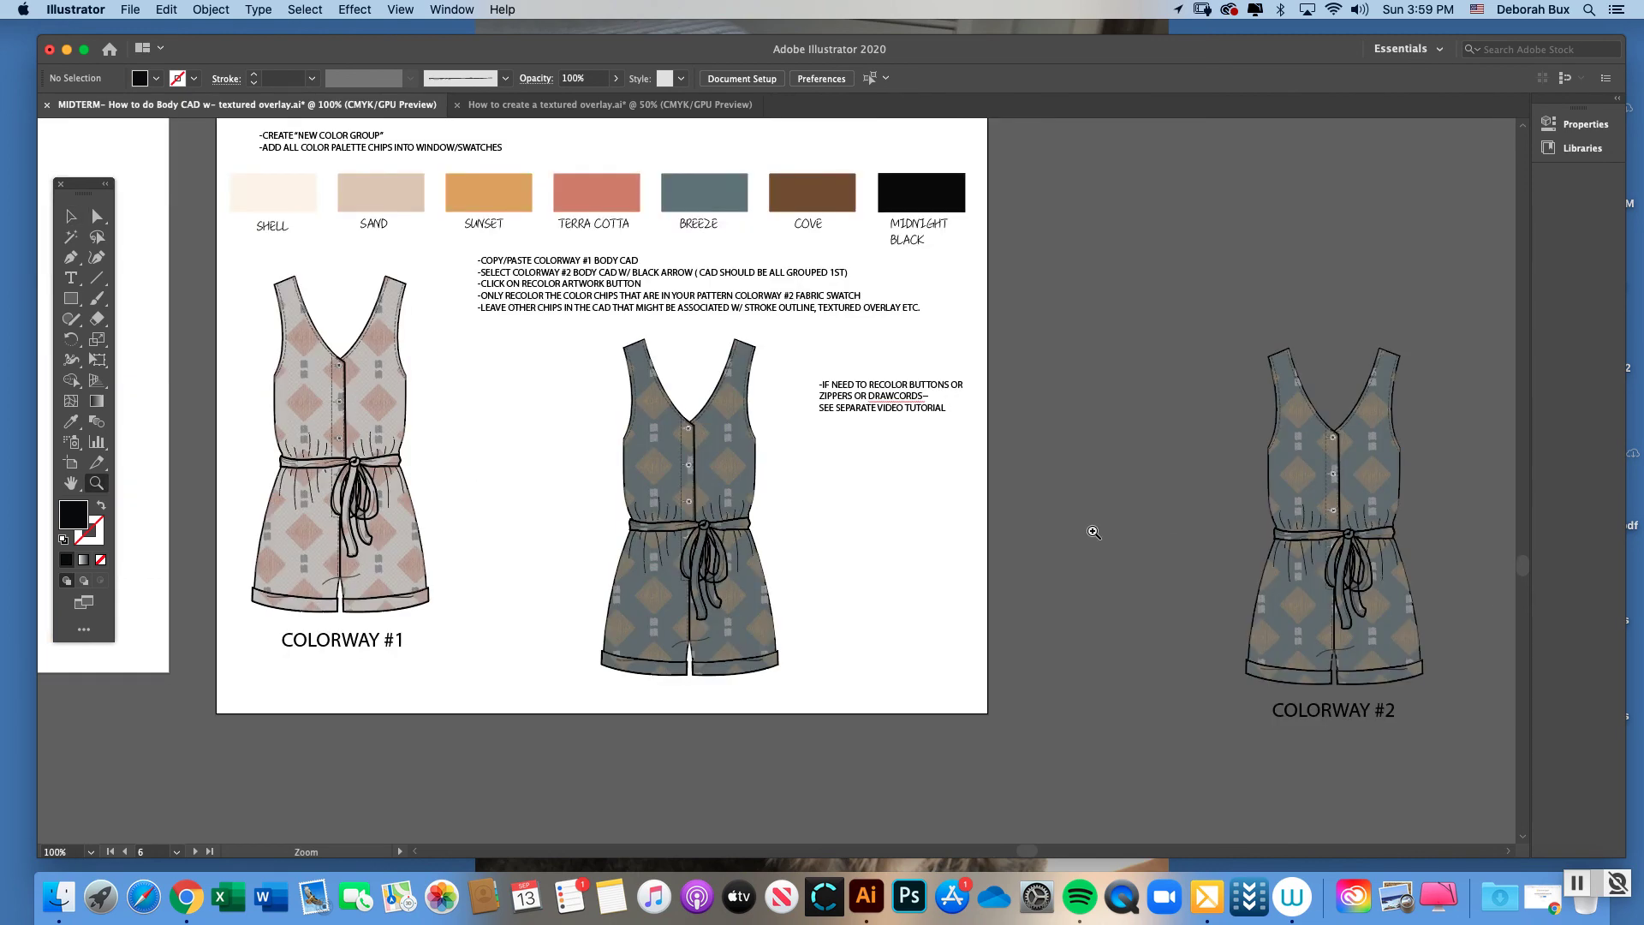
click(777, 491)
click(782, 495)
key(v)
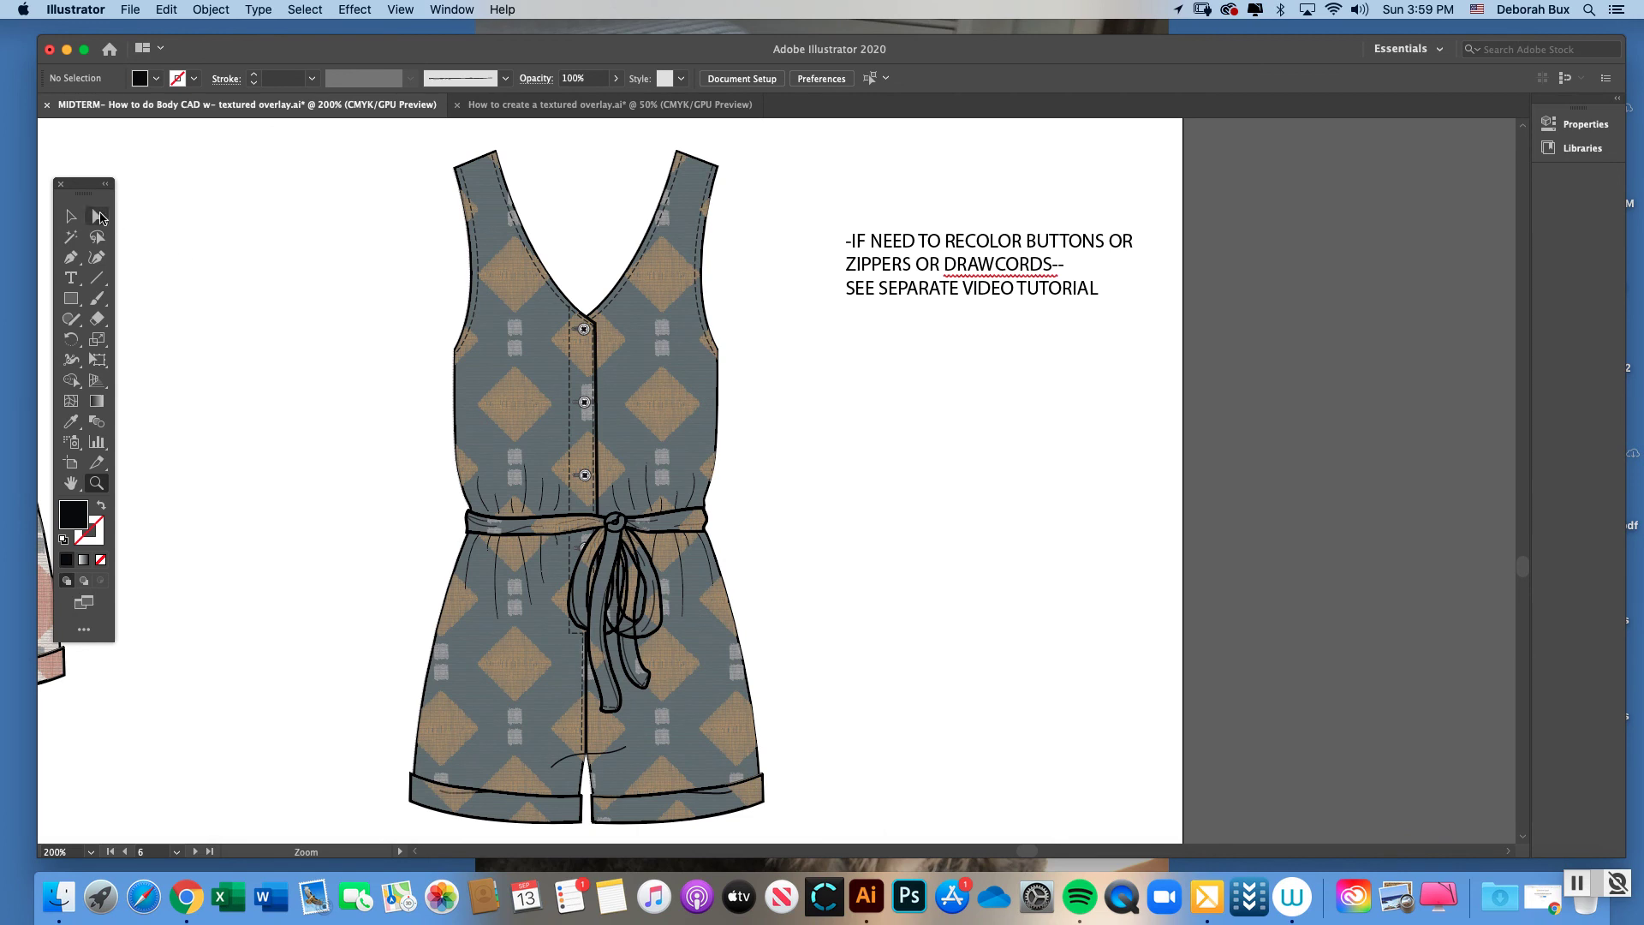